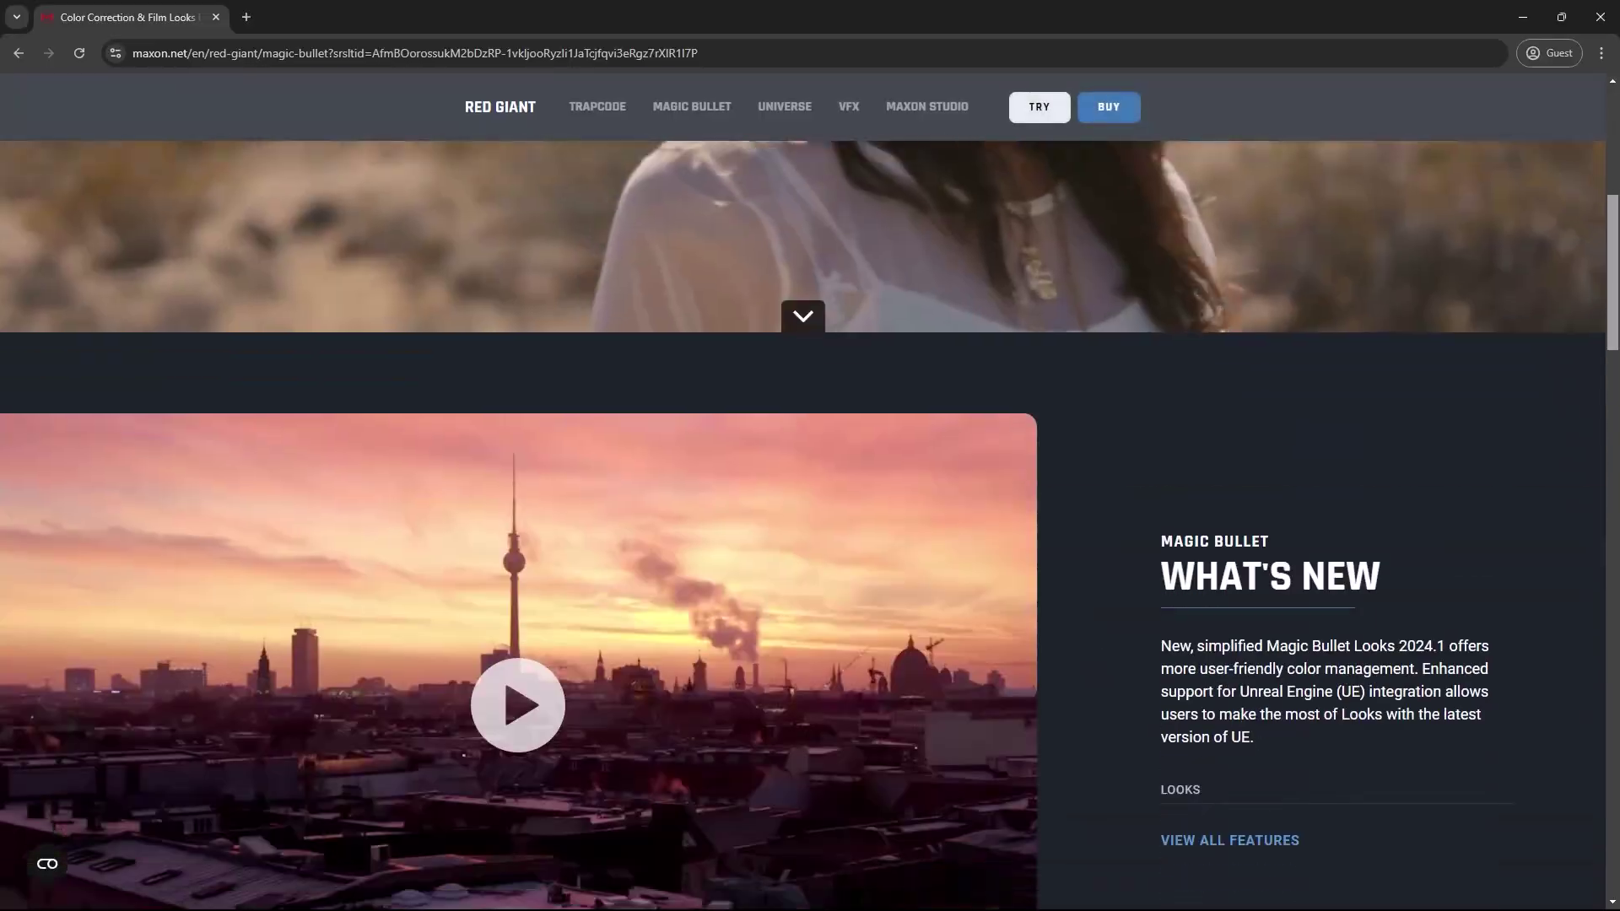
Step: Scroll down through the Magic Bullet, Continuum, Sapphire and Deep Glow plugin web pages
{"action": "scroll", "coordinate": [810, 489], "scroll_direction": "down", "scroll_amount": 20}
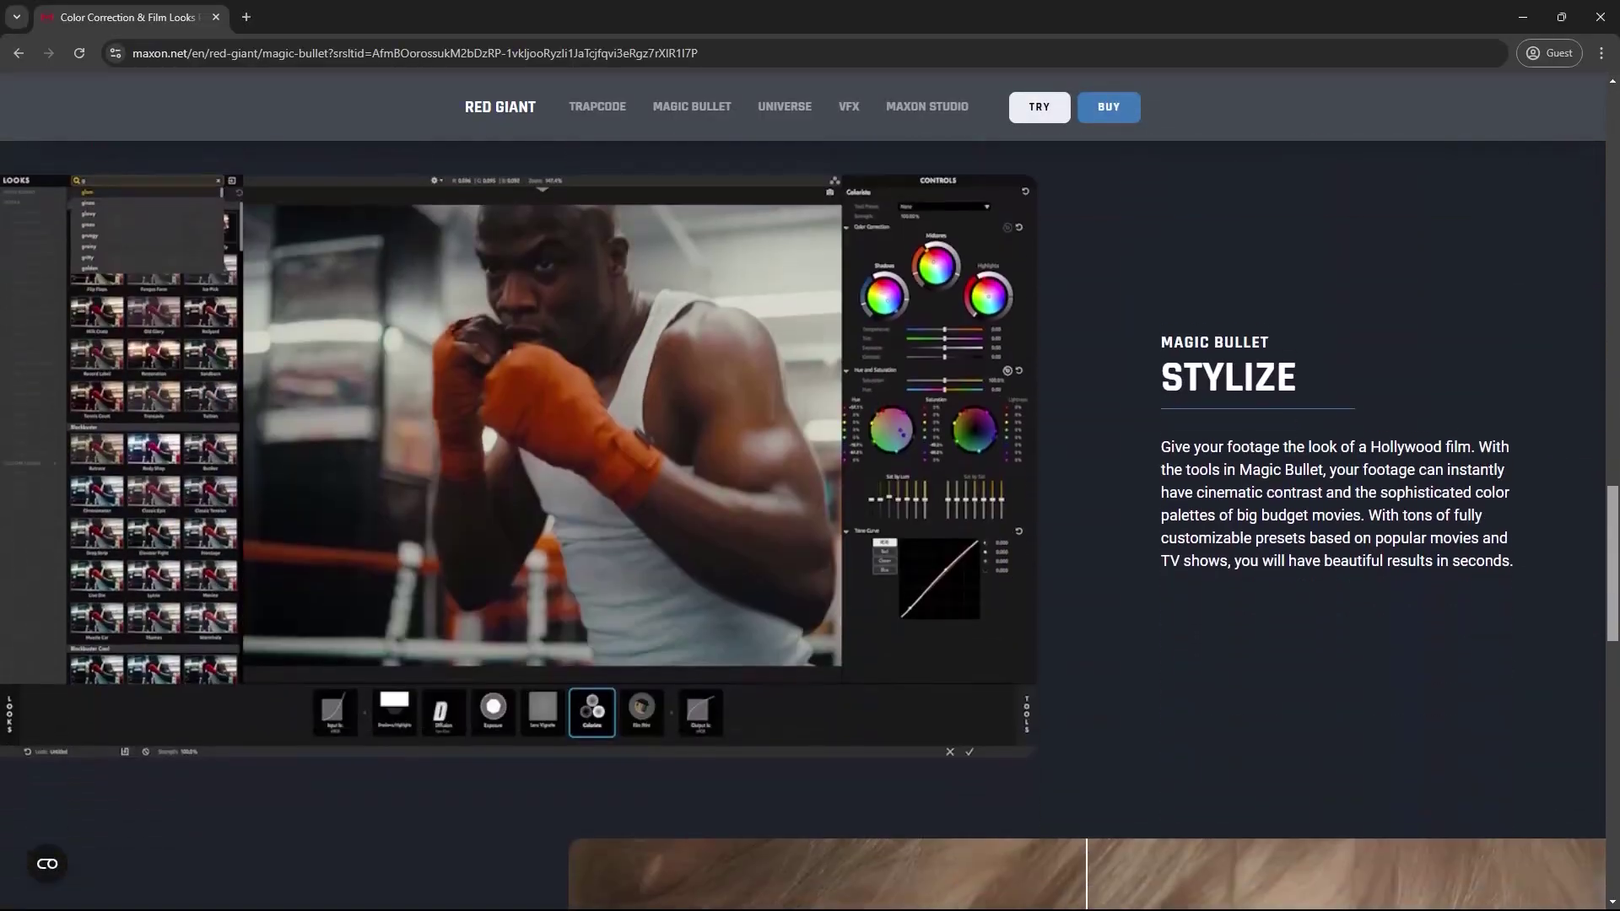
{"action": "scroll", "coordinate": [810, 489], "scroll_direction": "down", "scroll_amount": 12}
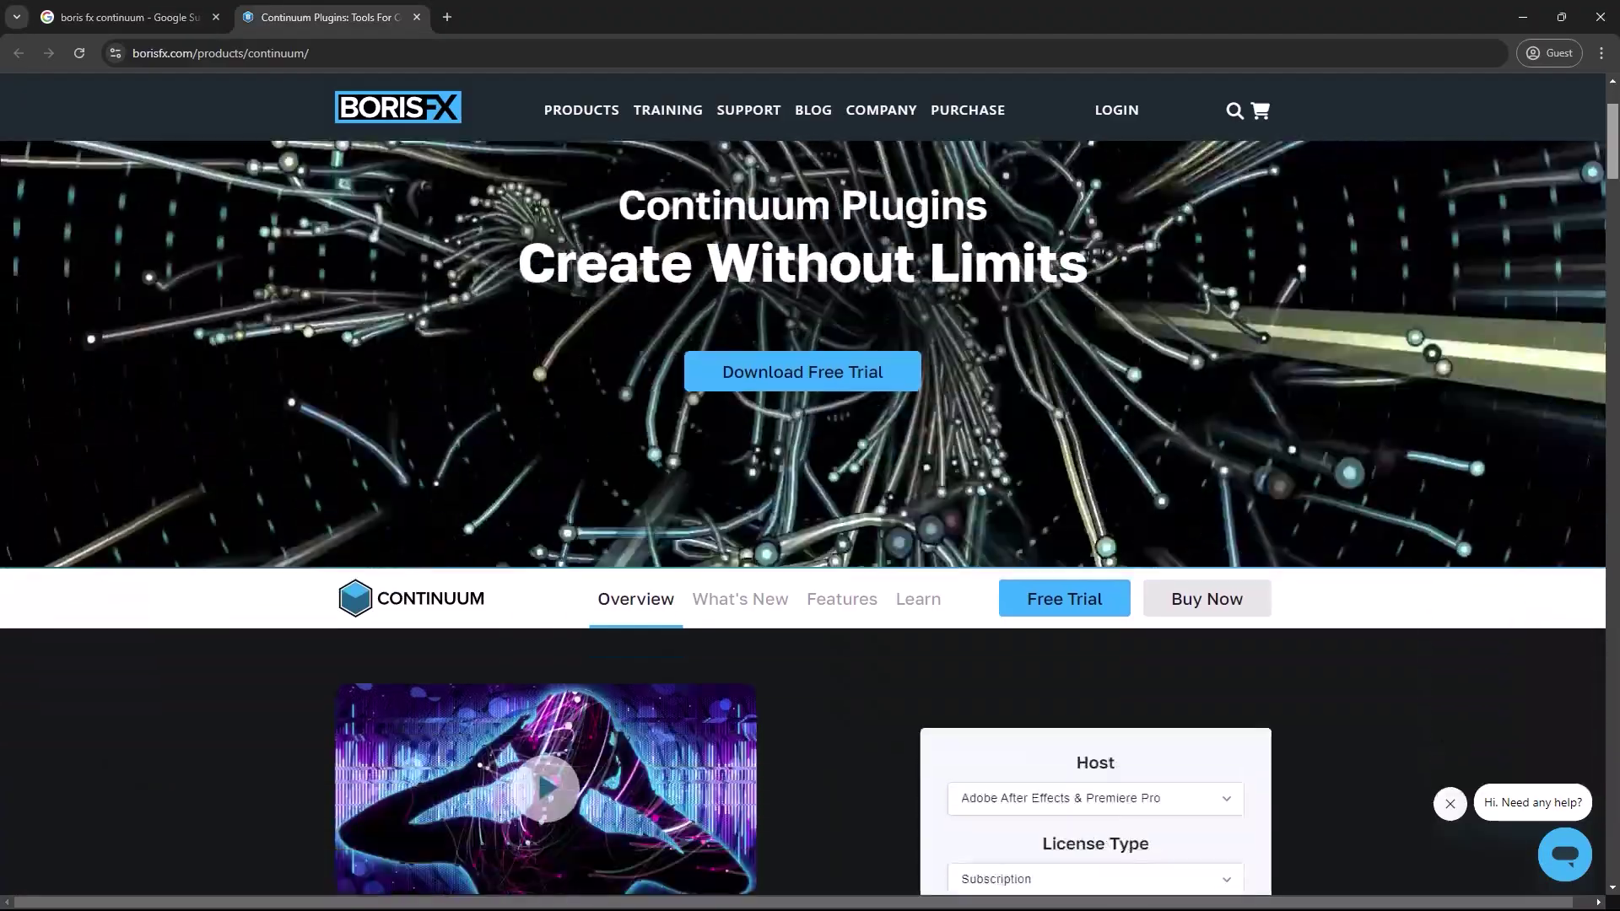
{"action": "scroll", "coordinate": [810, 489], "scroll_direction": "down", "scroll_amount": 18}
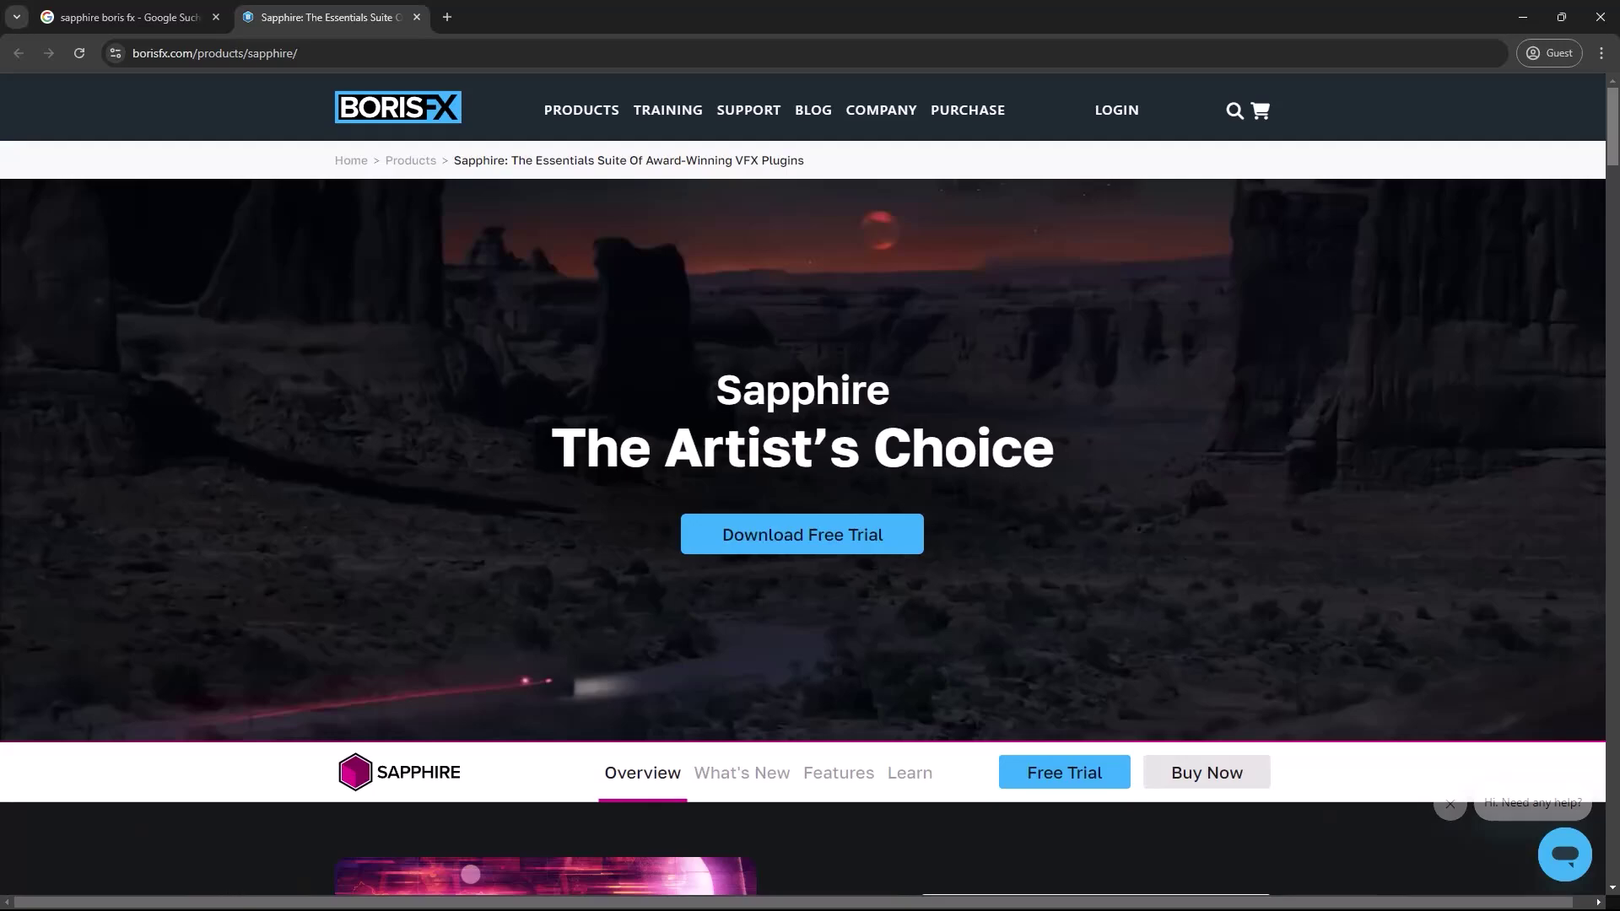
{"action": "scroll", "coordinate": [810, 490], "scroll_direction": "down", "scroll_amount": 20}
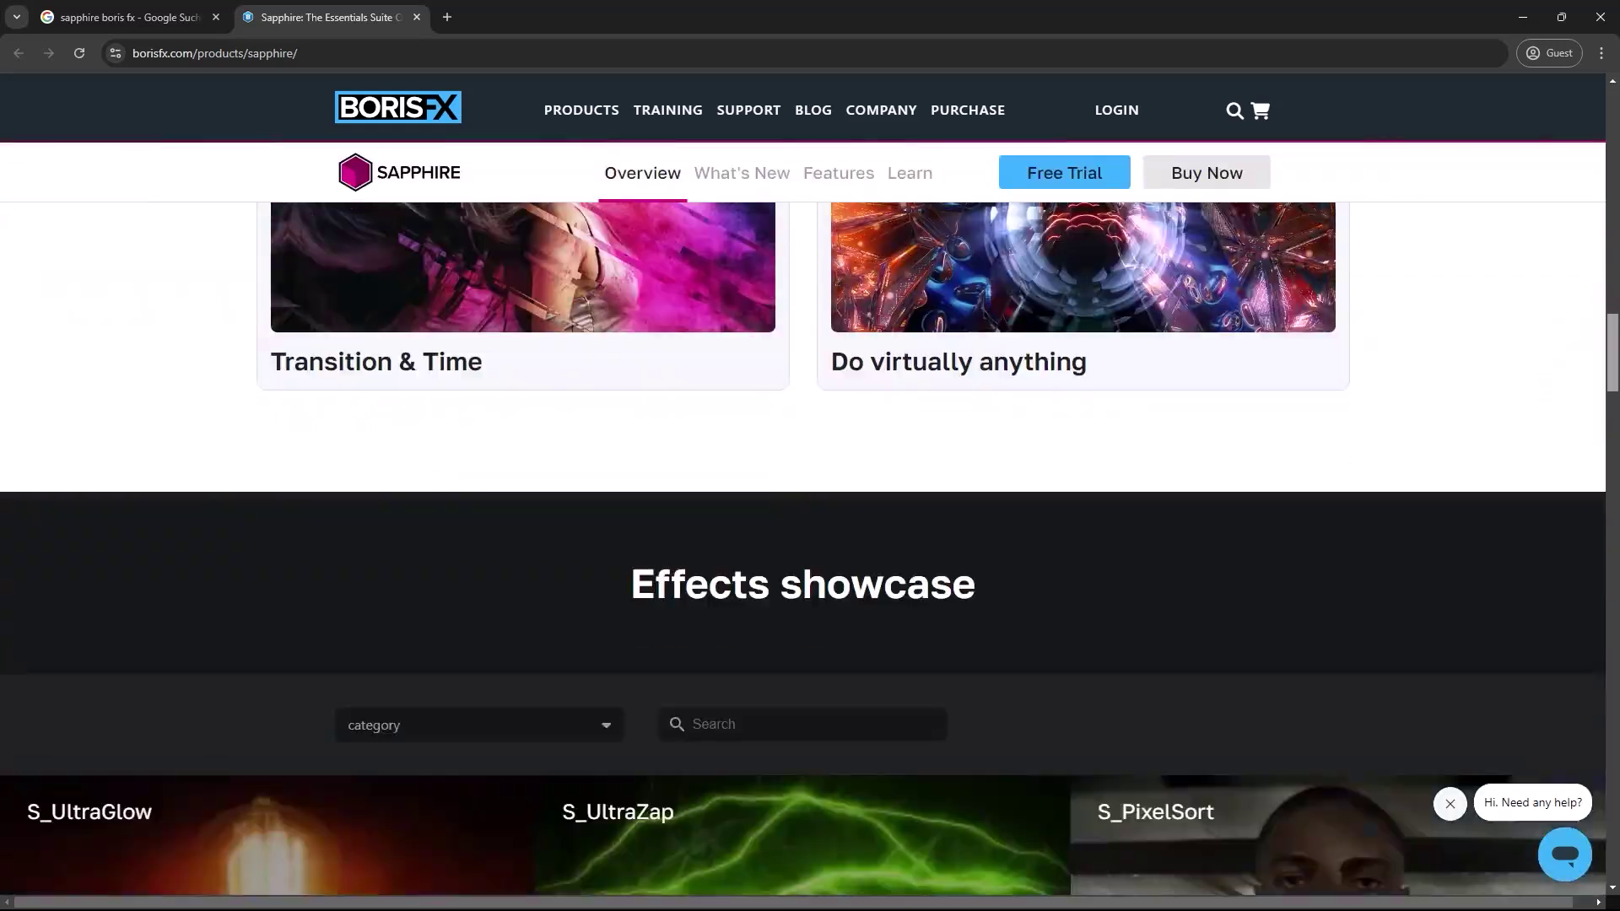
{"action": "scroll", "coordinate": [810, 490], "scroll_direction": "down", "scroll_amount": 5}
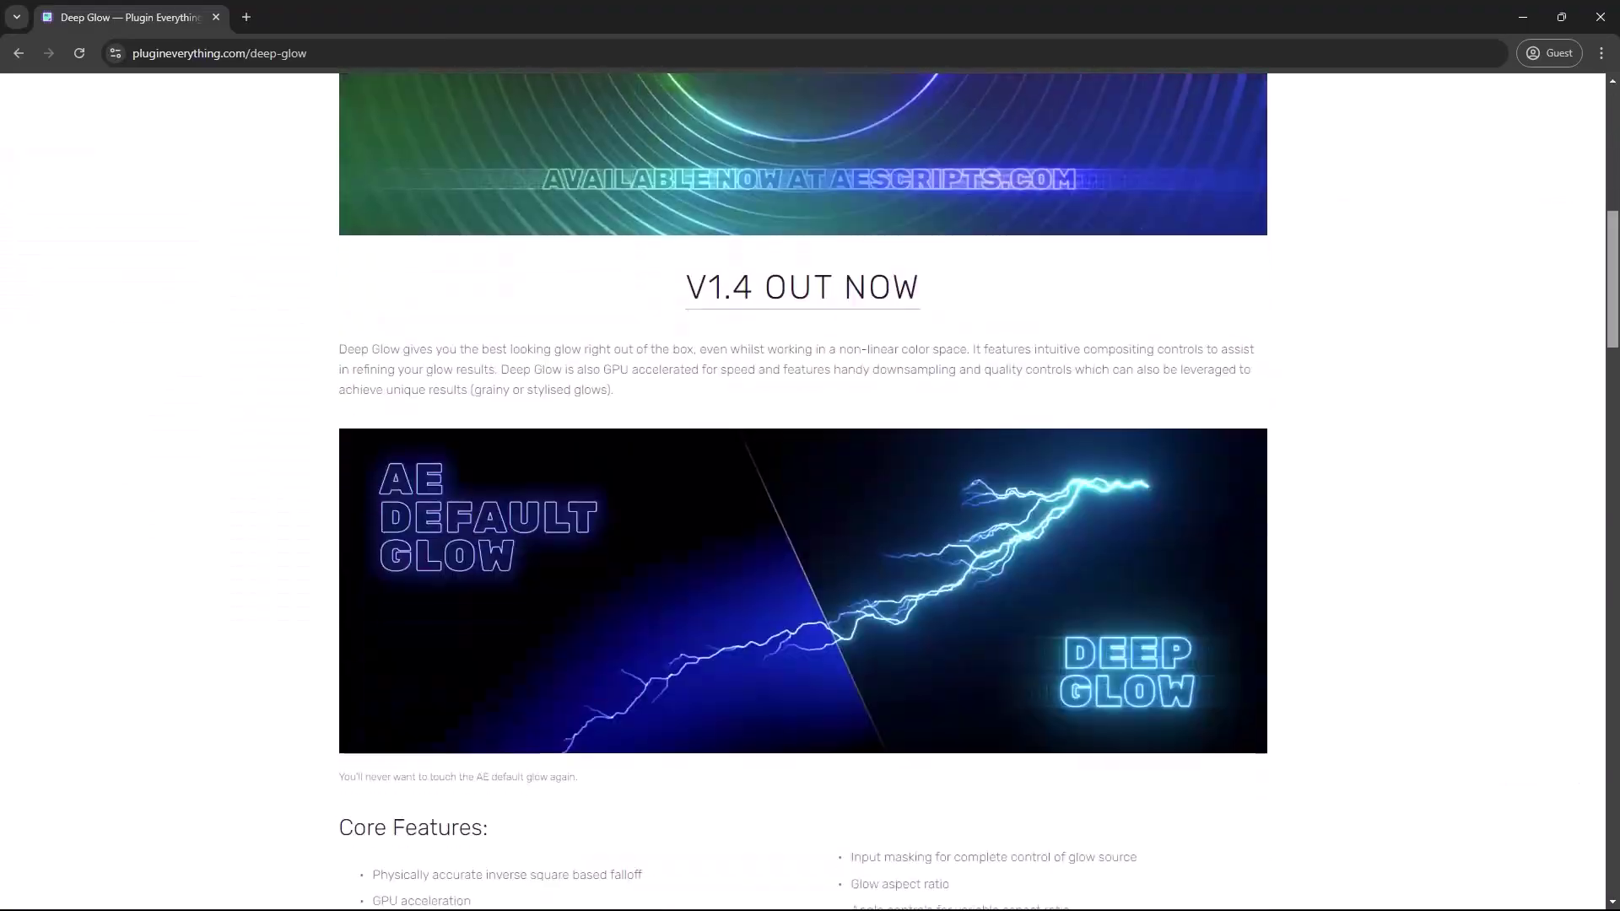
{"action": "scroll", "coordinate": [810, 490], "scroll_direction": "down", "scroll_amount": 10}
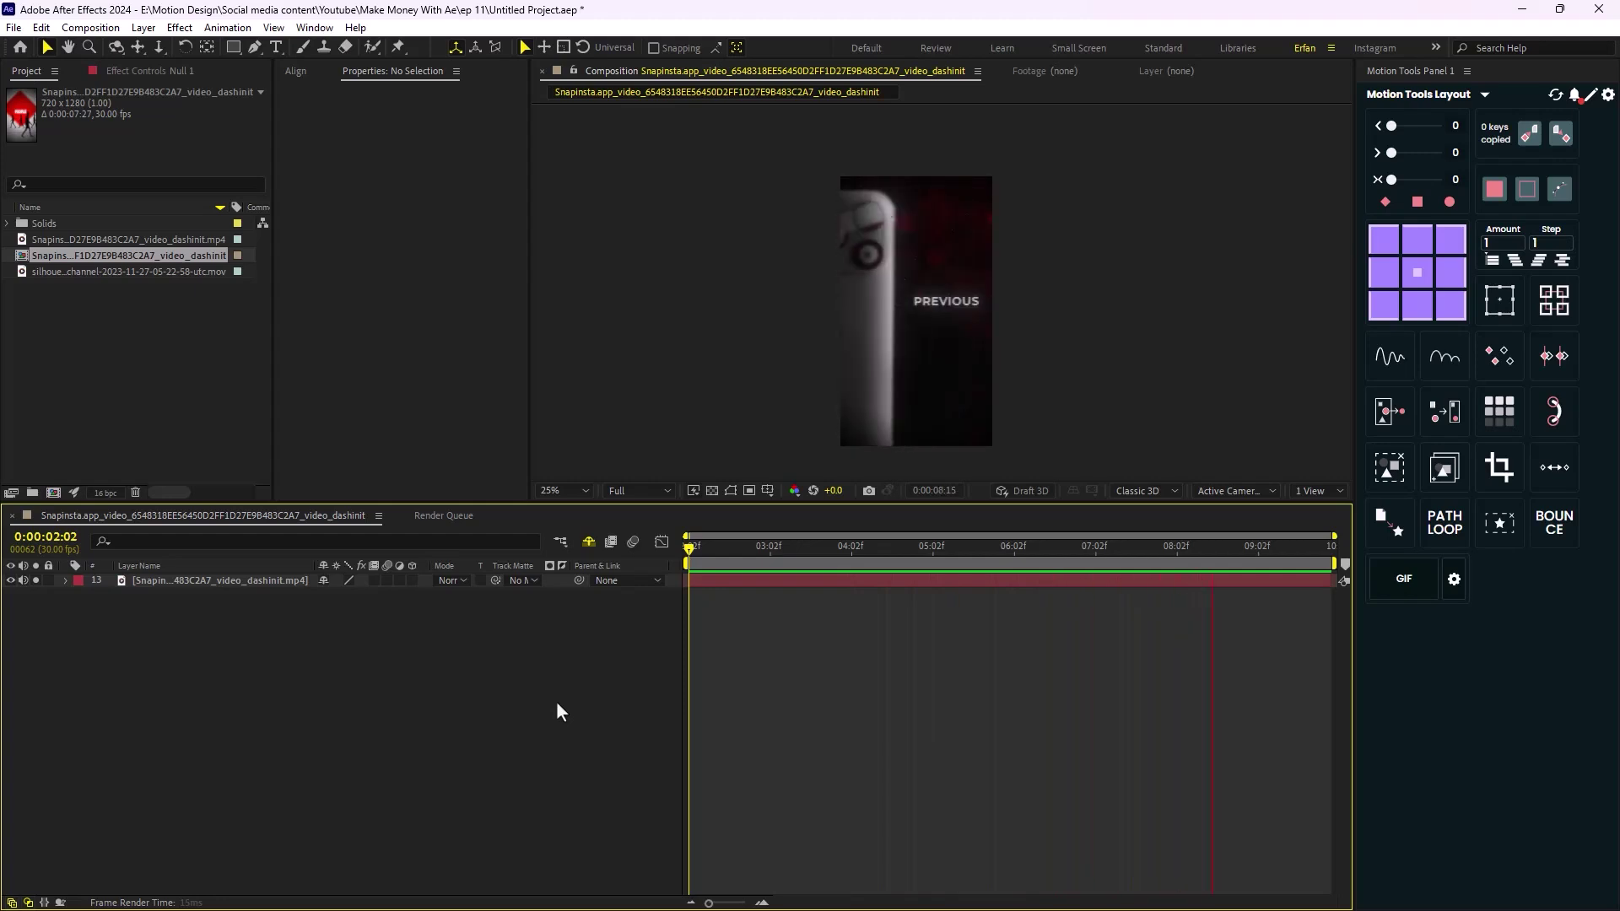
Step: Unsolo the reference video, turn off Shy to reveal all 13 layers, and preview
{"action": "key", "text": "space"}
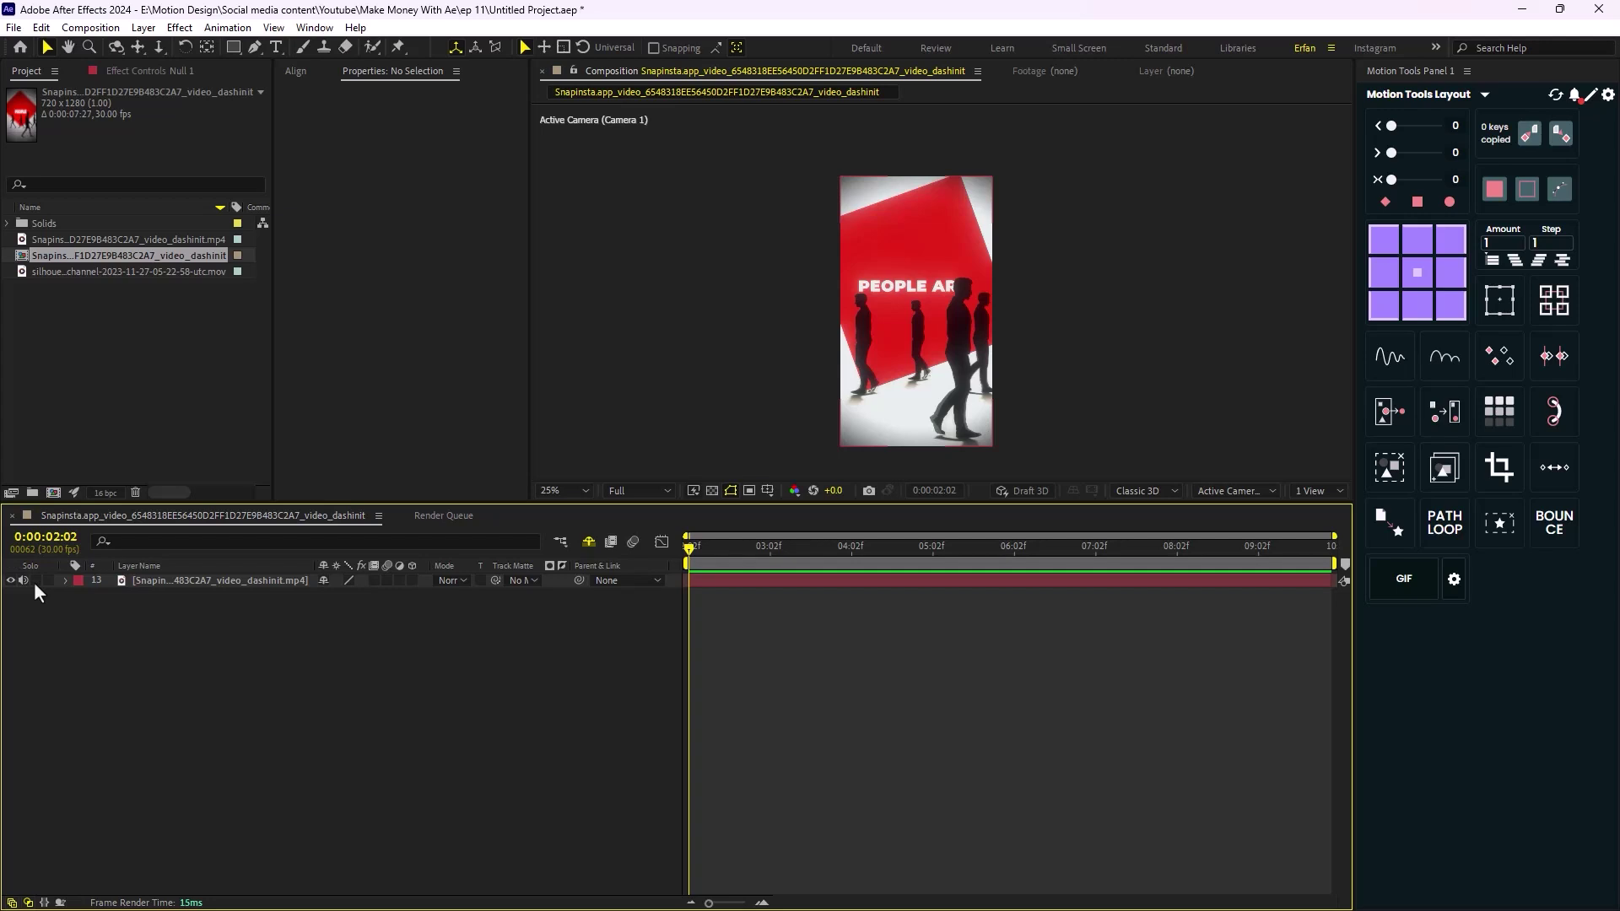
{"action": "left_click", "coordinate": [33, 582]}
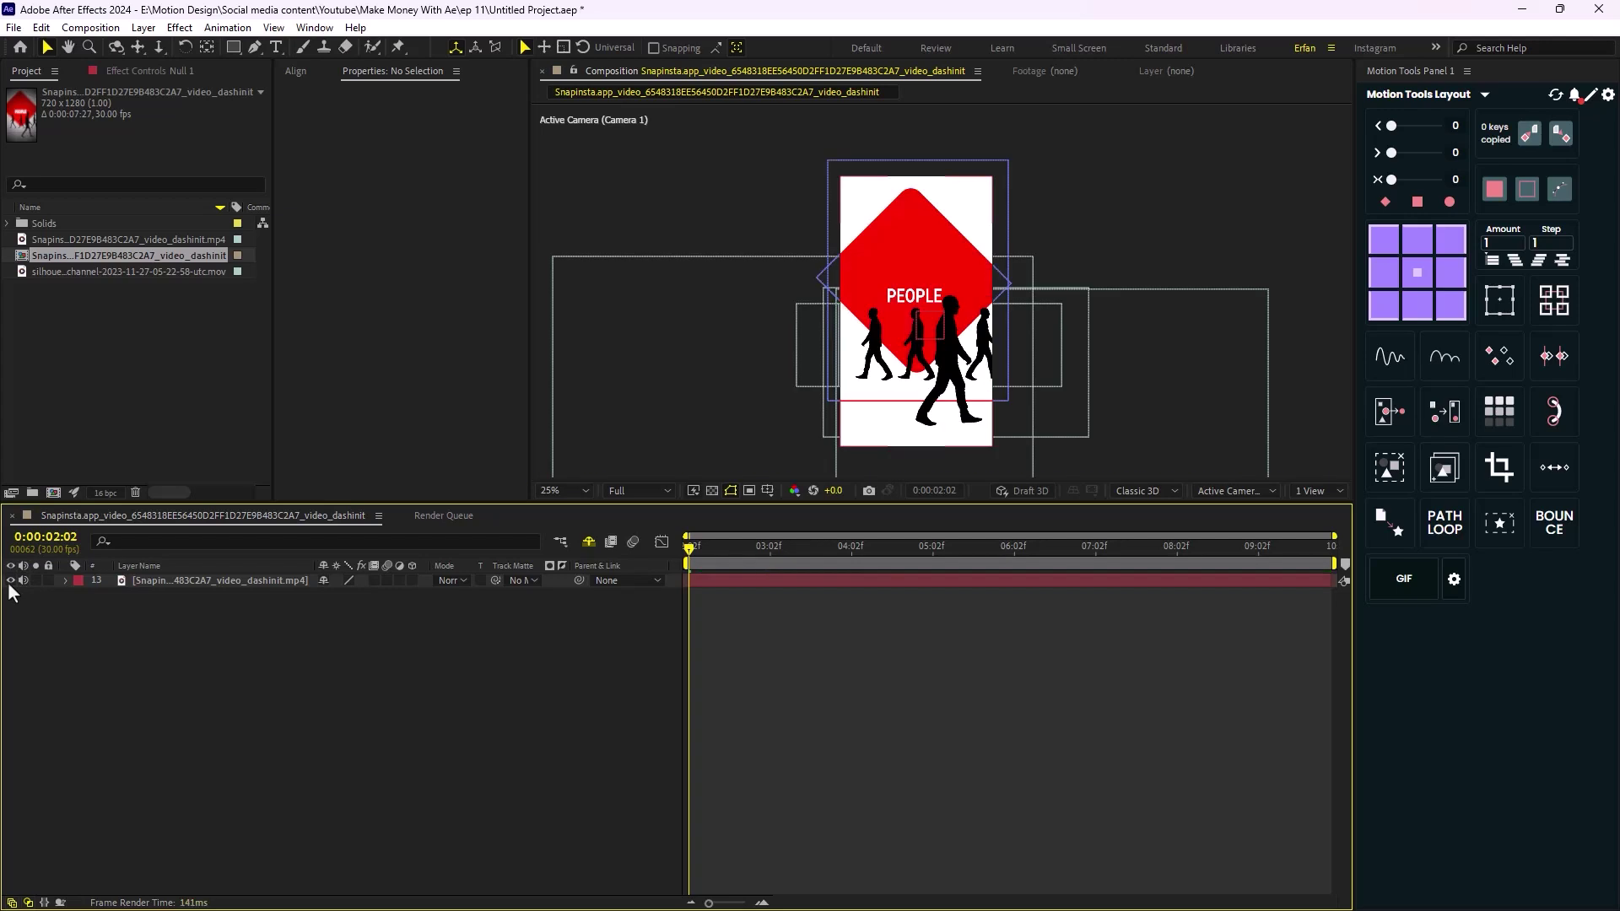
{"action": "left_click", "coordinate": [588, 541]}
{"action": "key", "text": "space"}
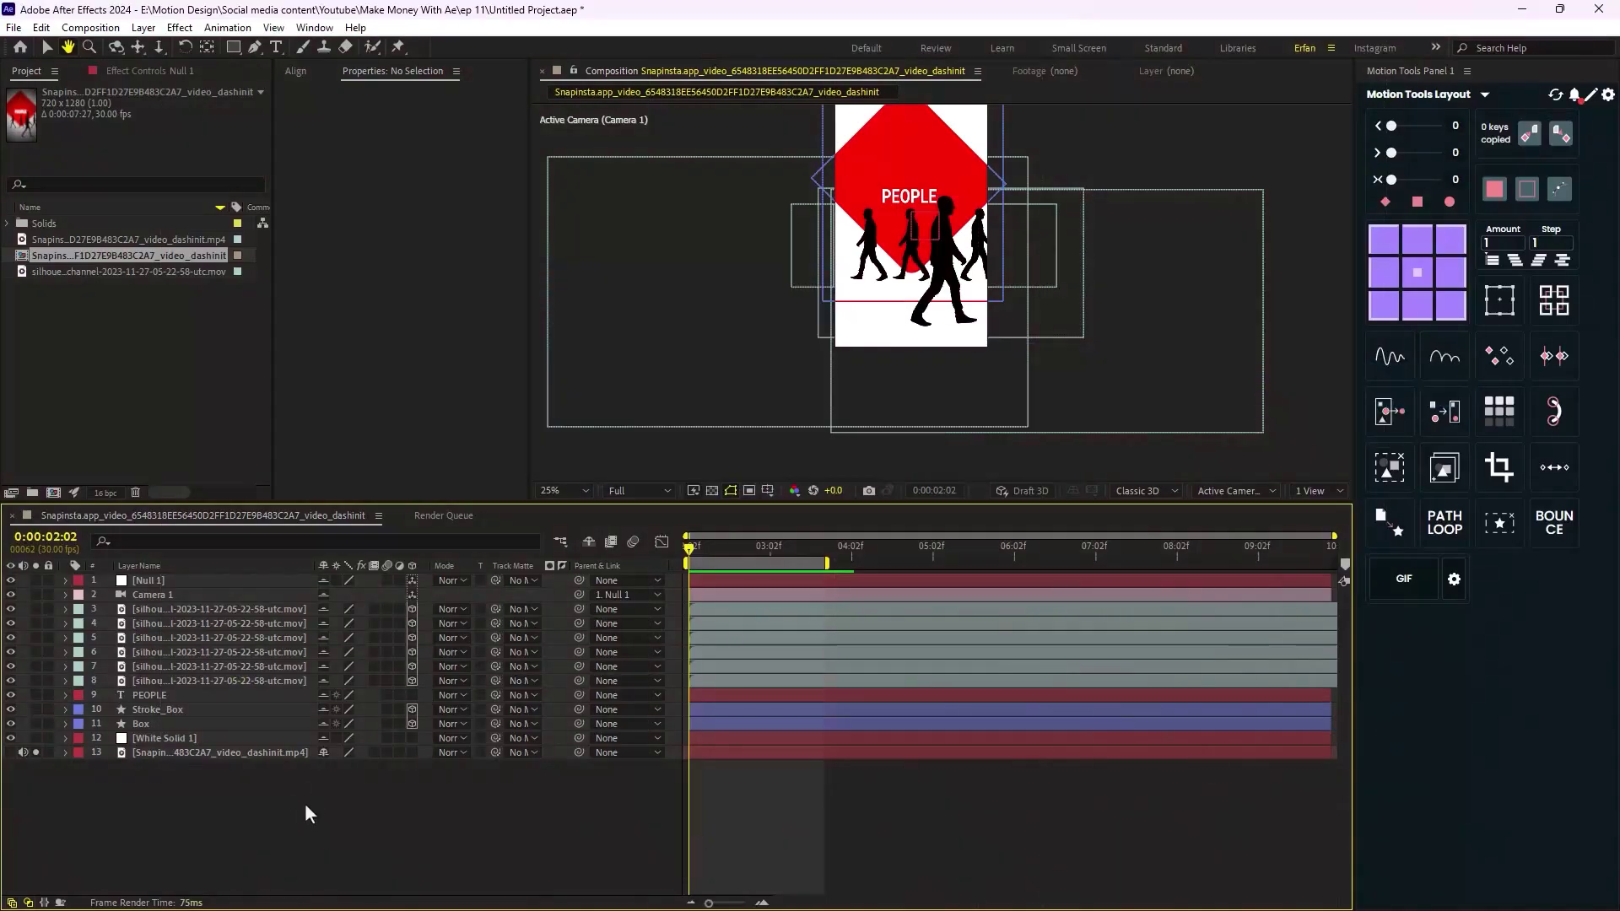
Step: Add a new adjustment layer to the composition
{"action": "right_click", "coordinate": [306, 802]}
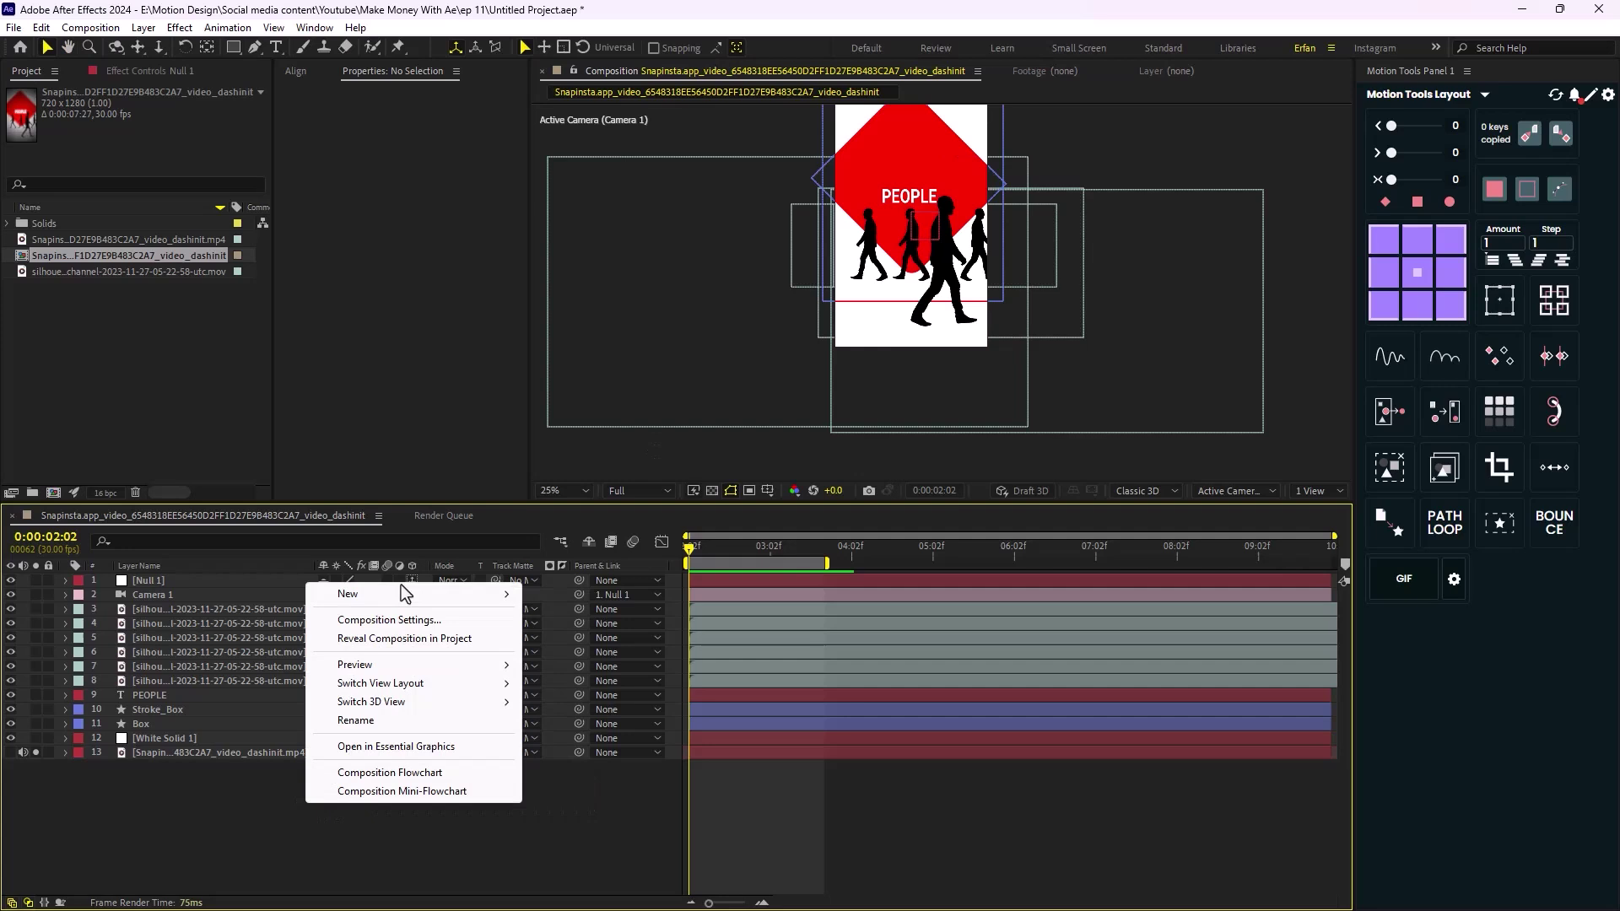
{"action": "mouse_move", "coordinate": [419, 597]}
{"action": "left_click", "coordinate": [587, 732]}
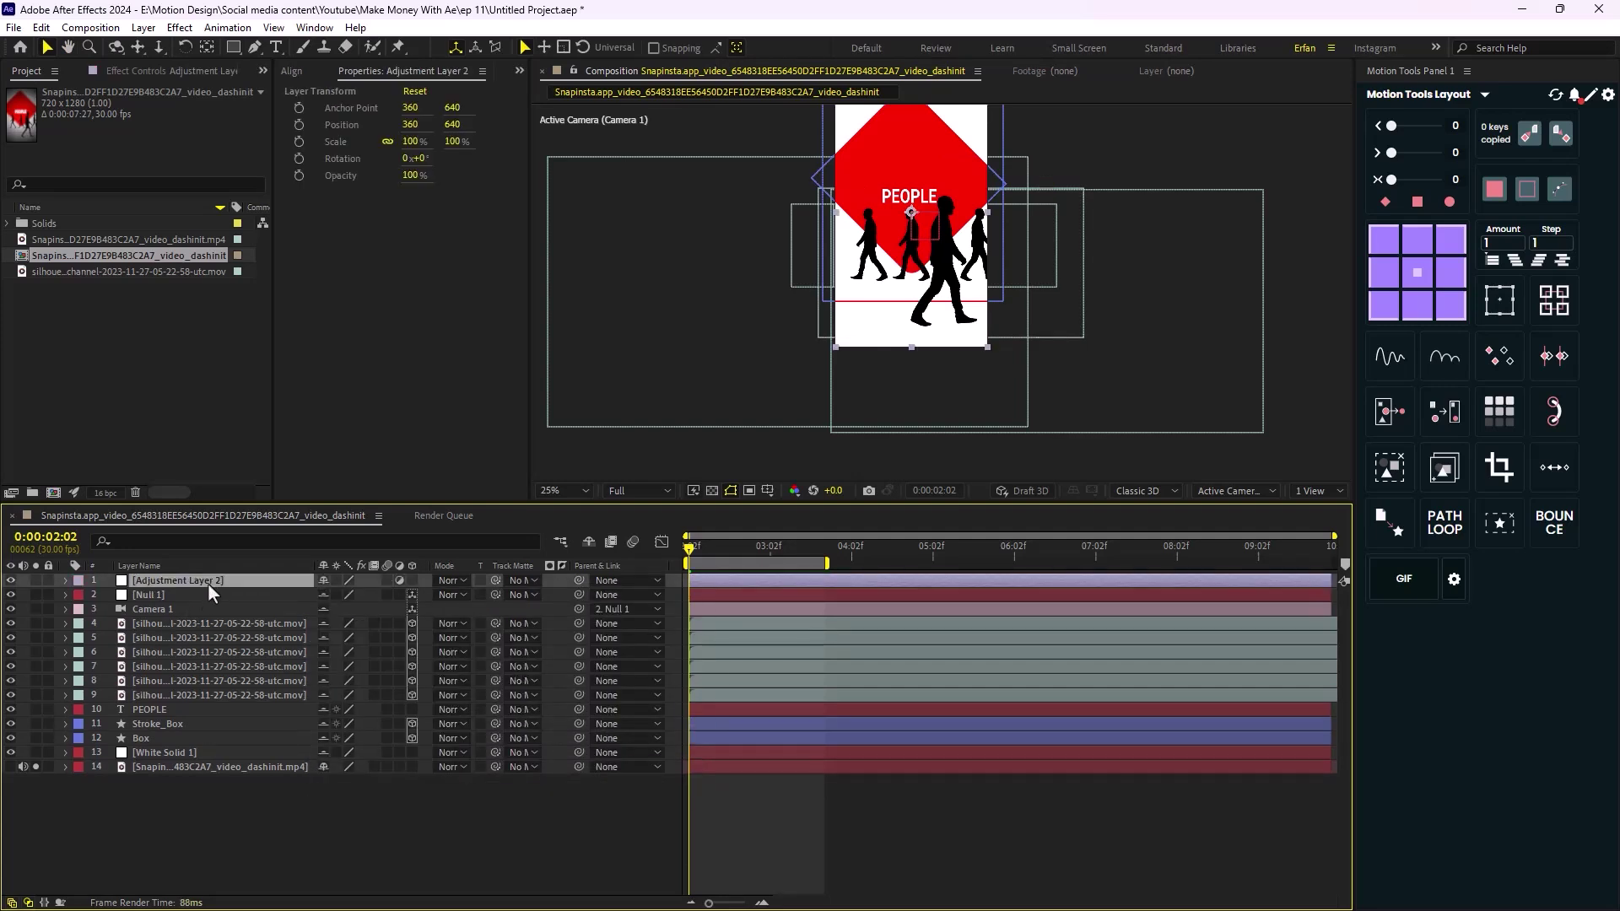
Step: Apply CC Vignette to the adjustment layer and lower its Amount to 22
{"action": "key", "text": "ctrl+space"}
{"action": "type", "text": "CC V"}
{"action": "left_click", "coordinate": [189, 630]}
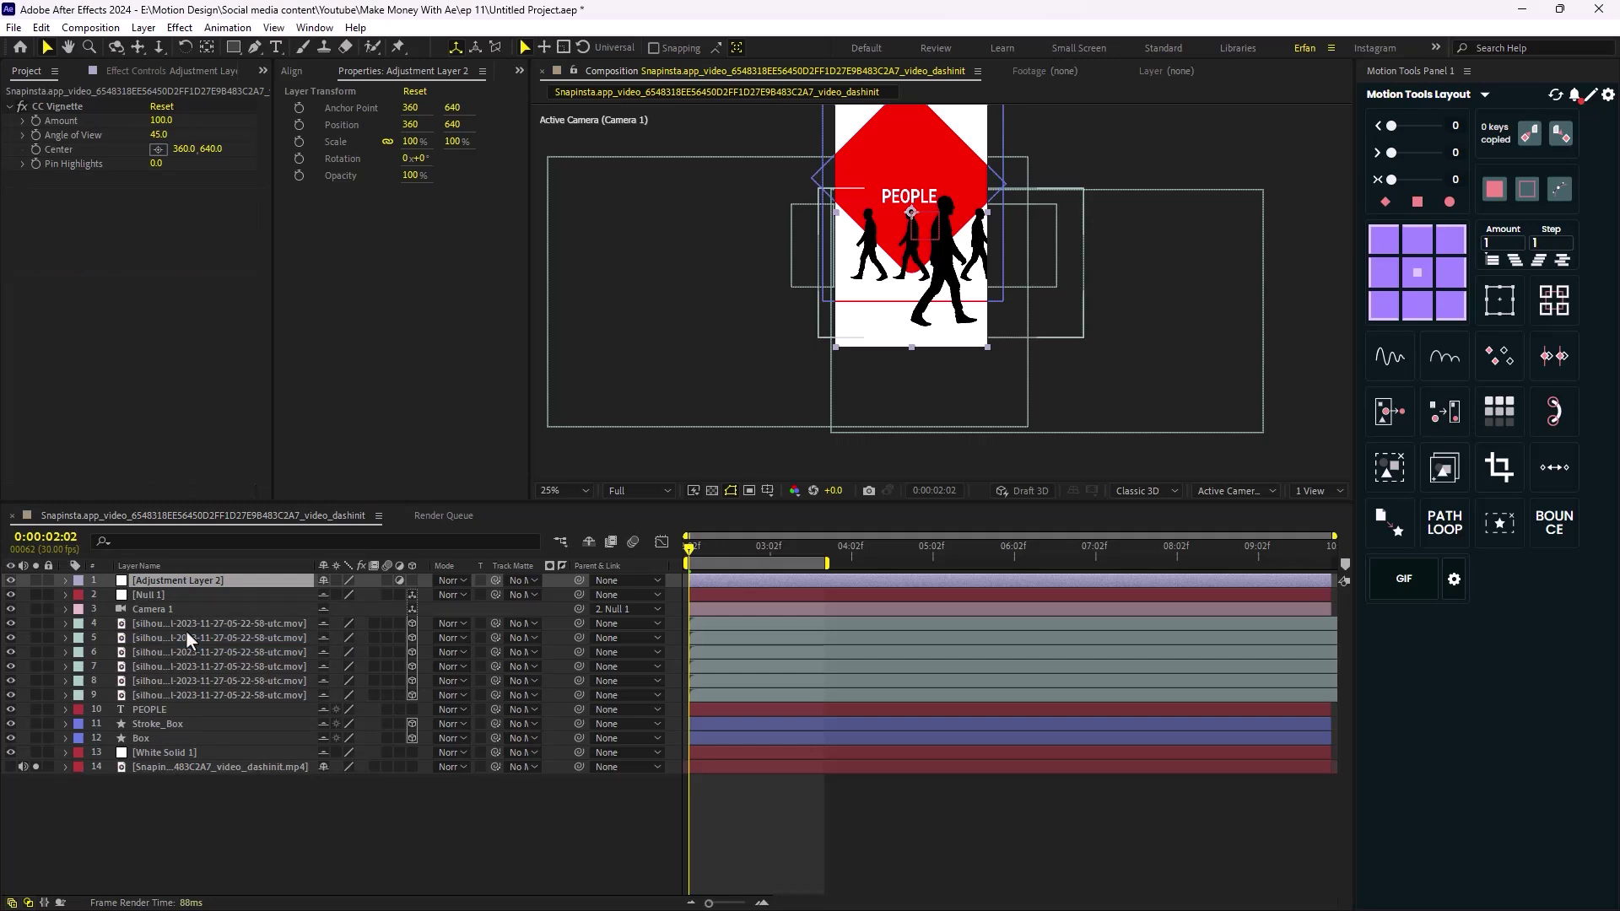
{"action": "key", "text": "comma"}
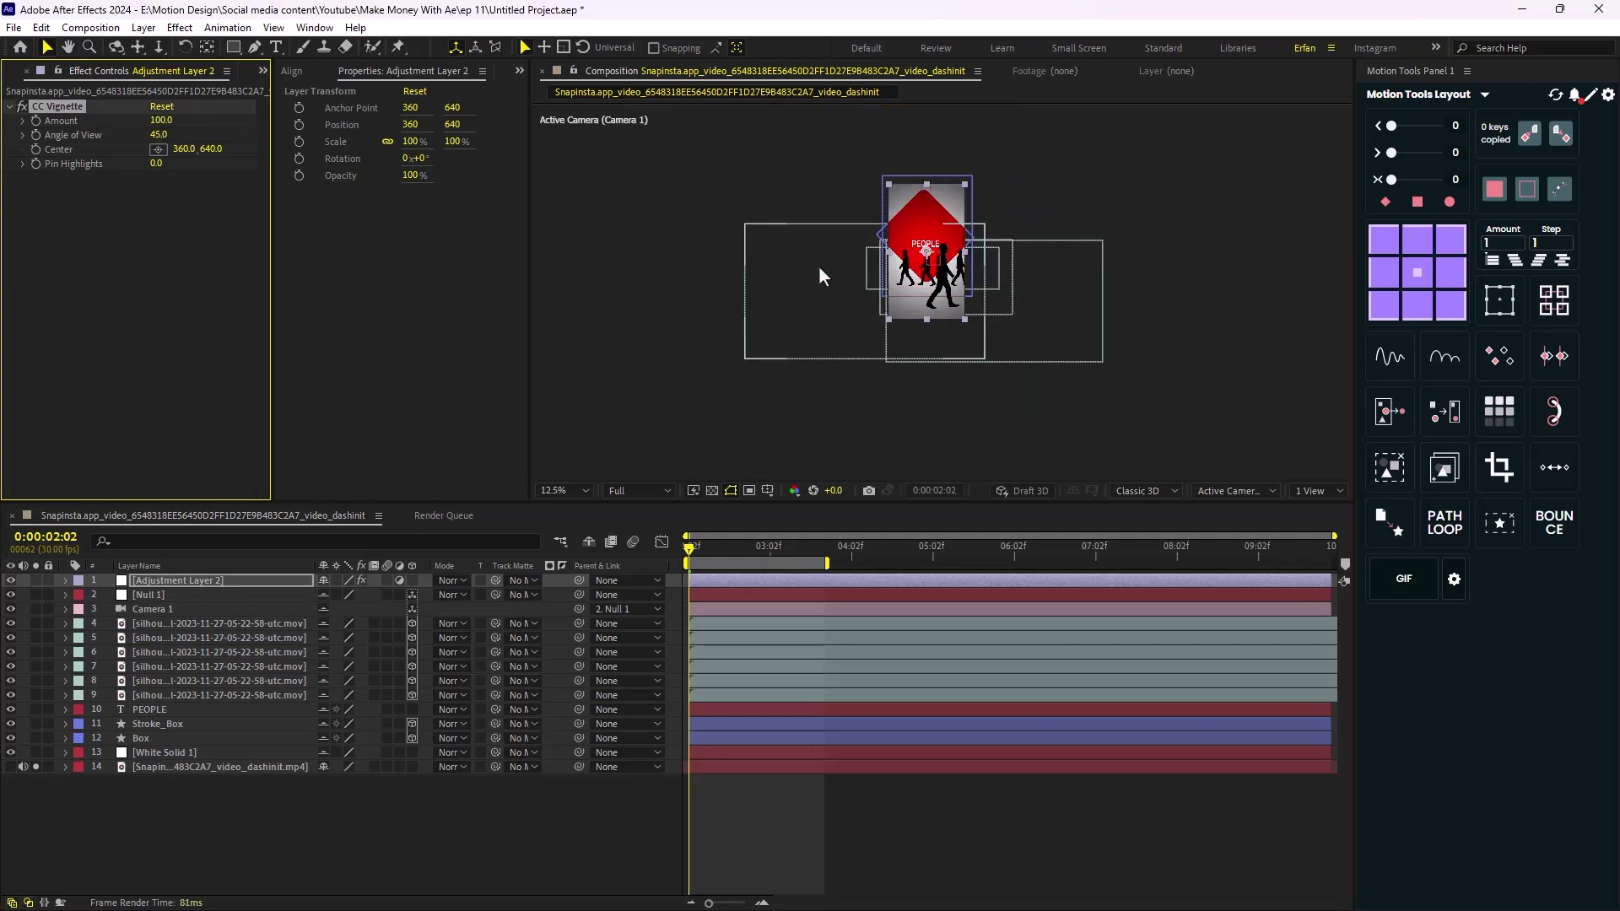
{"action": "left_click_drag", "start_coordinate": [192, 123], "coordinate": [130, 152]}
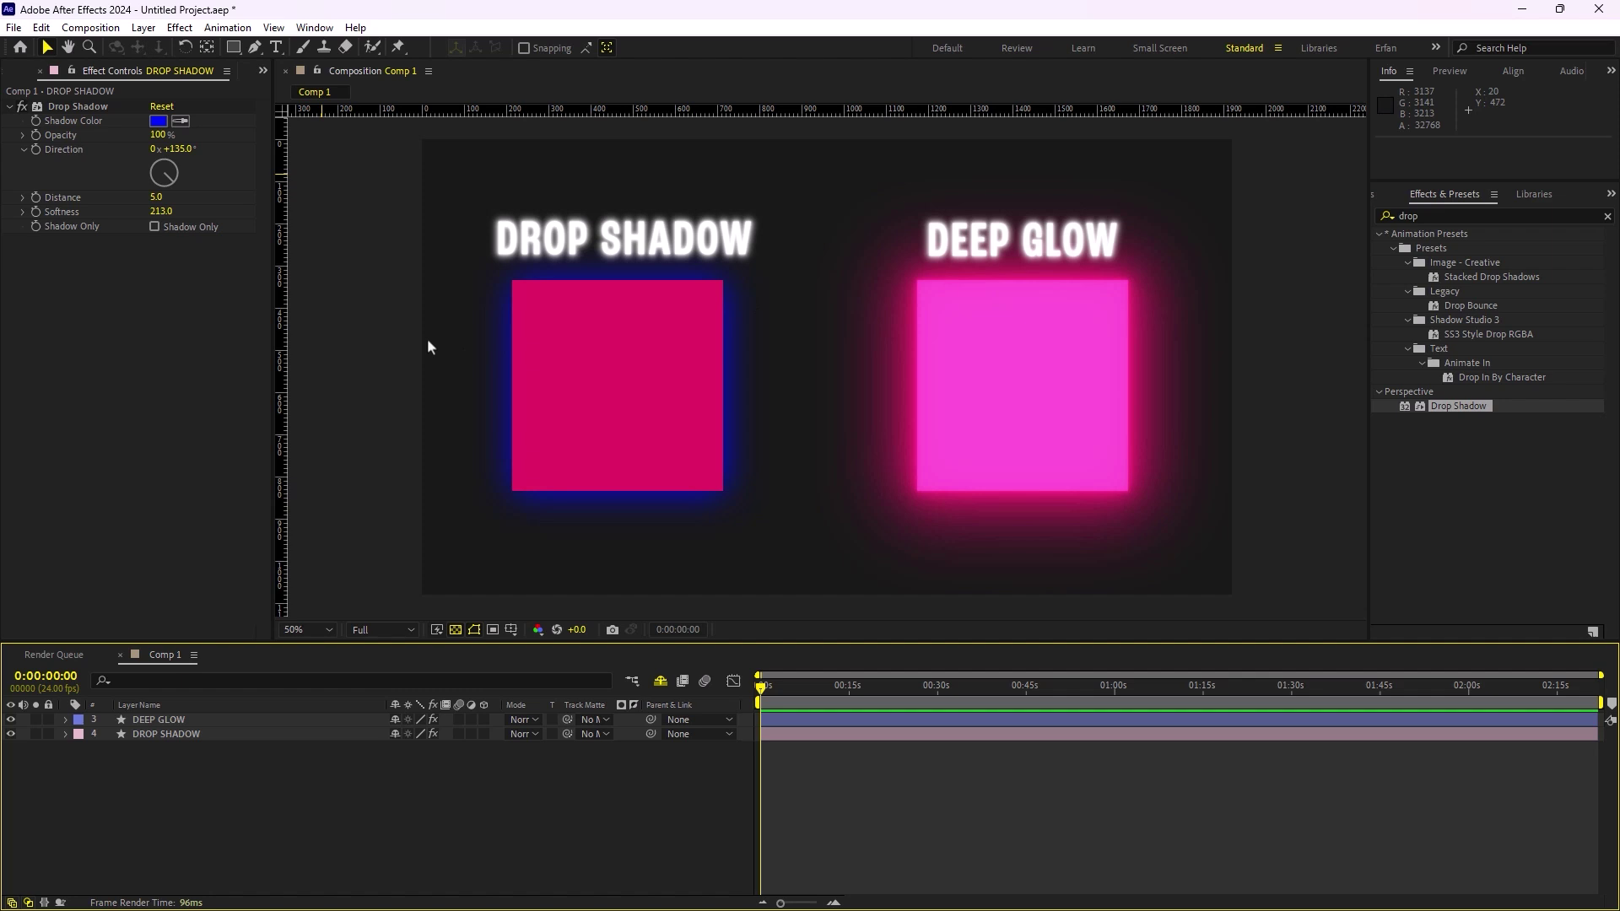
Step: Set Drop Shadow Distance to 0 and Softness 200, then duplicate it twice in lighter blues
{"action": "left_click", "coordinate": [156, 197]}
{"action": "left_click", "coordinate": [81, 243]}
{"action": "left_click", "coordinate": [76, 106]}
{"action": "key", "text": "ctrl+d"}
{"action": "left_click", "coordinate": [158, 255]}
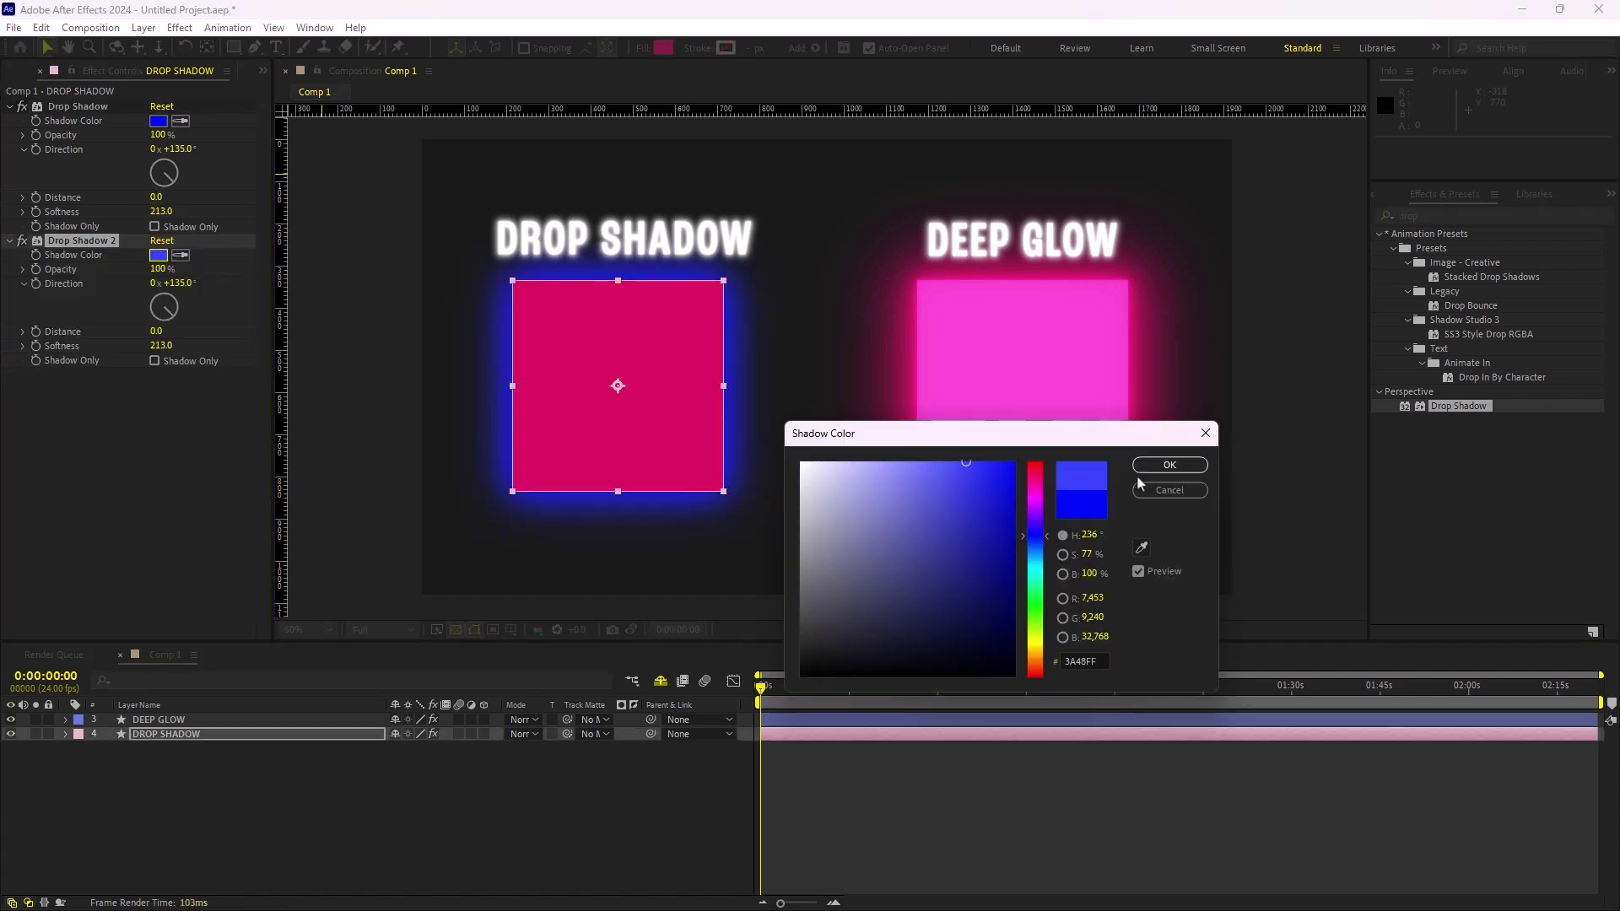
{"action": "left_click", "coordinate": [1164, 463]}
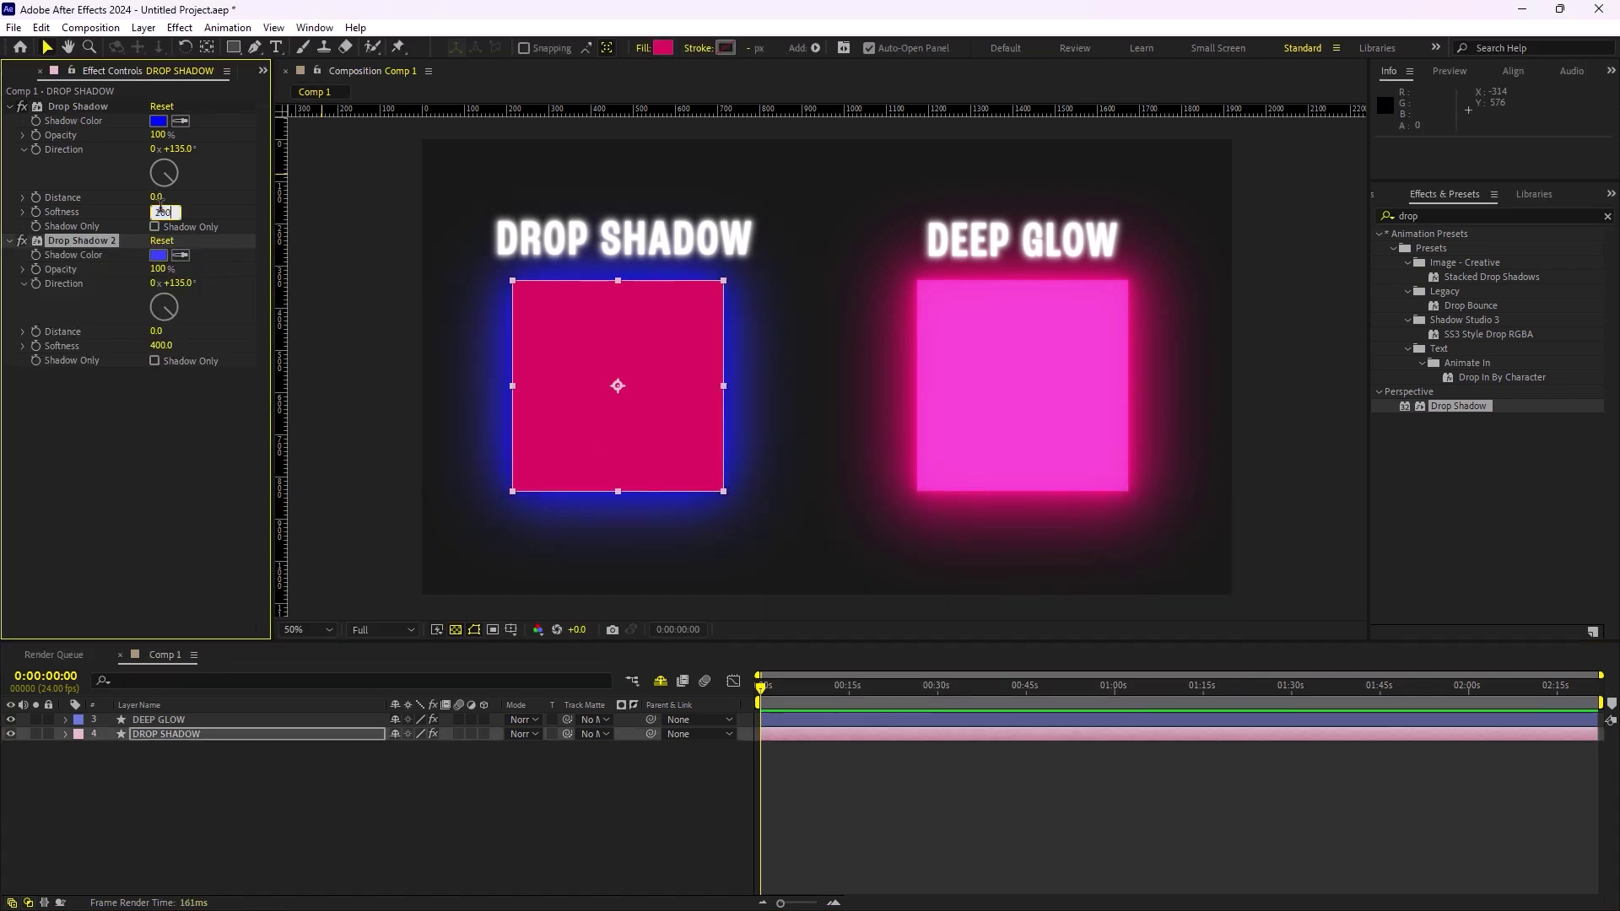
{"action": "left_click", "coordinate": [76, 107]}
{"action": "key", "text": "ctrl+d"}
{"action": "left_click", "coordinate": [158, 389]}
{"action": "left_click", "coordinate": [1168, 463]}
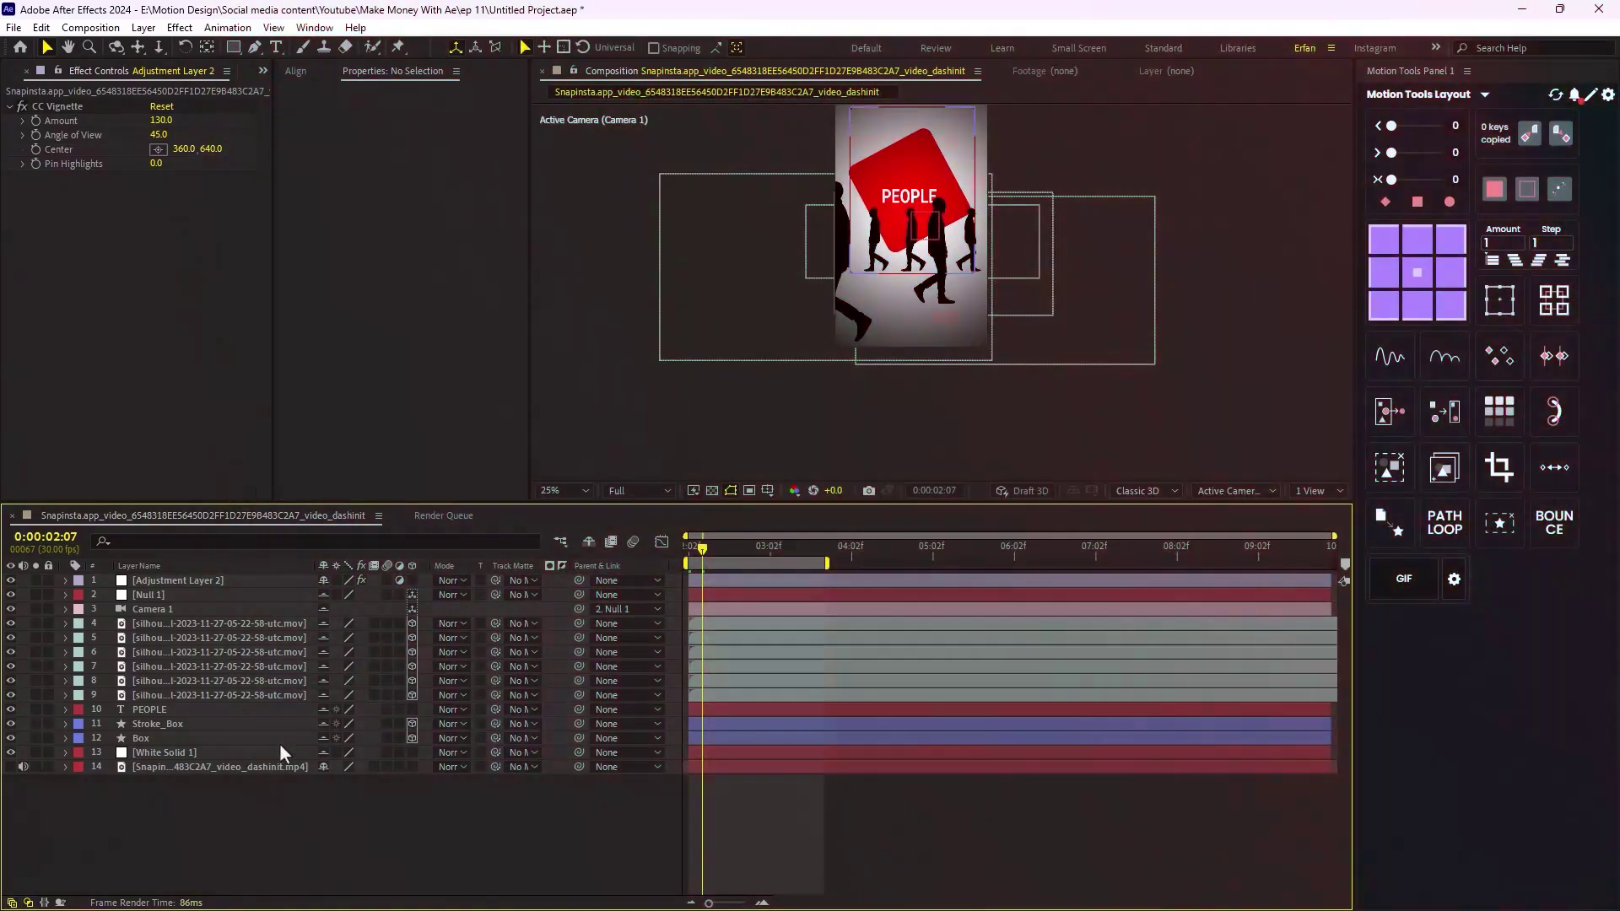
Step: Add a new adjustment layer and apply Deep Glow to it
{"action": "right_click", "coordinate": [237, 594]}
{"action": "mouse_move", "coordinate": [440, 611]}
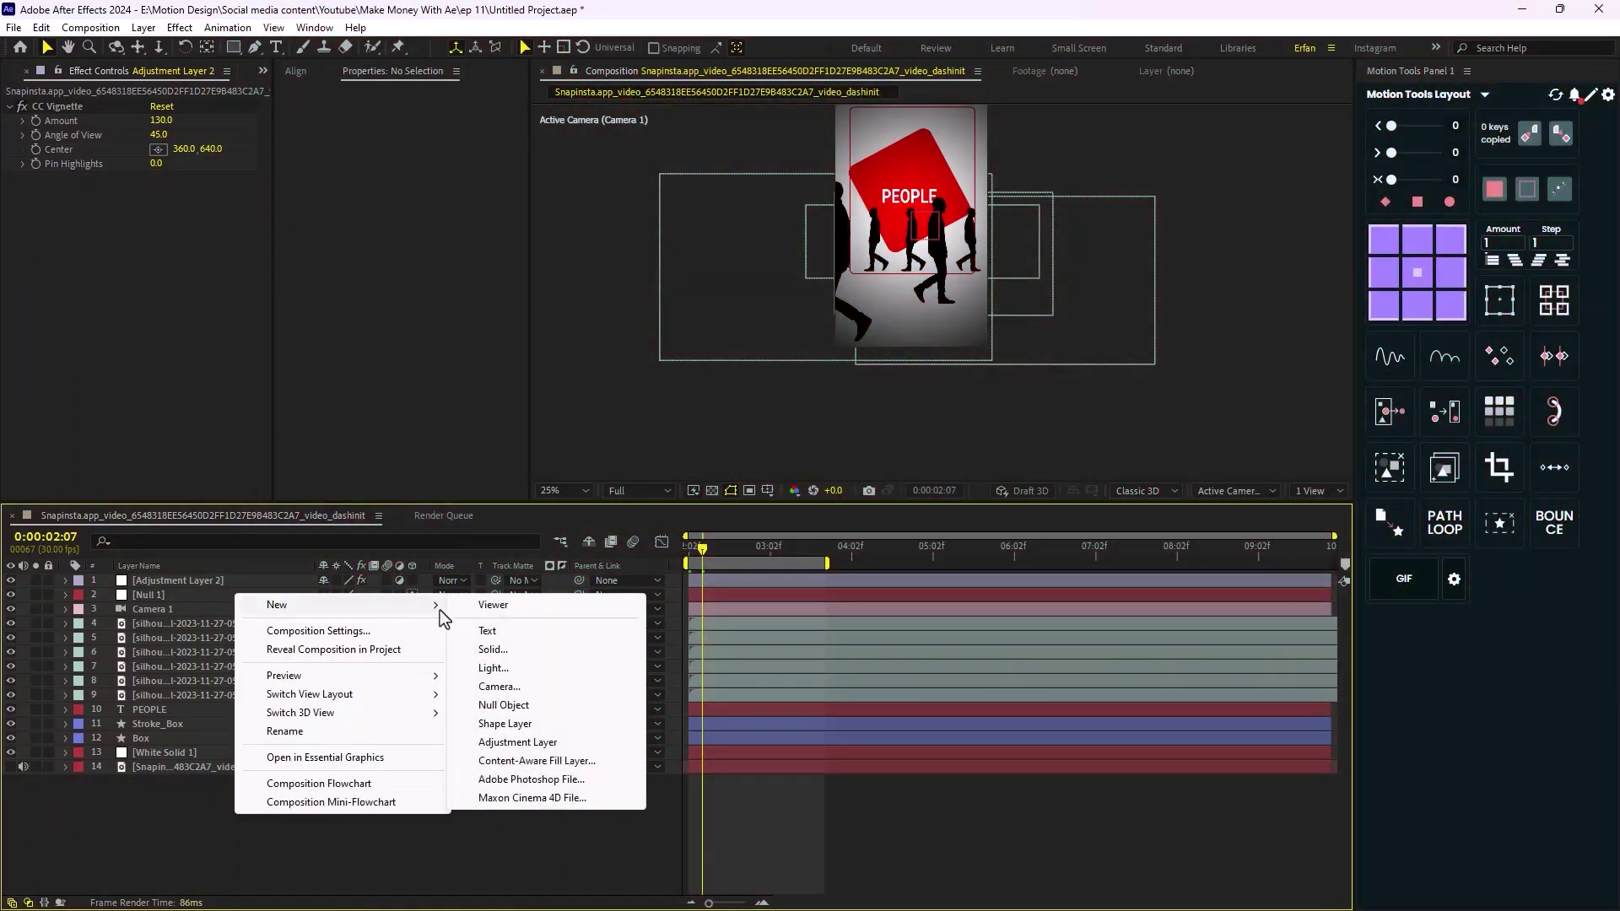
{"action": "left_click", "coordinate": [534, 747]}
{"action": "key", "text": "ctrl+space"}
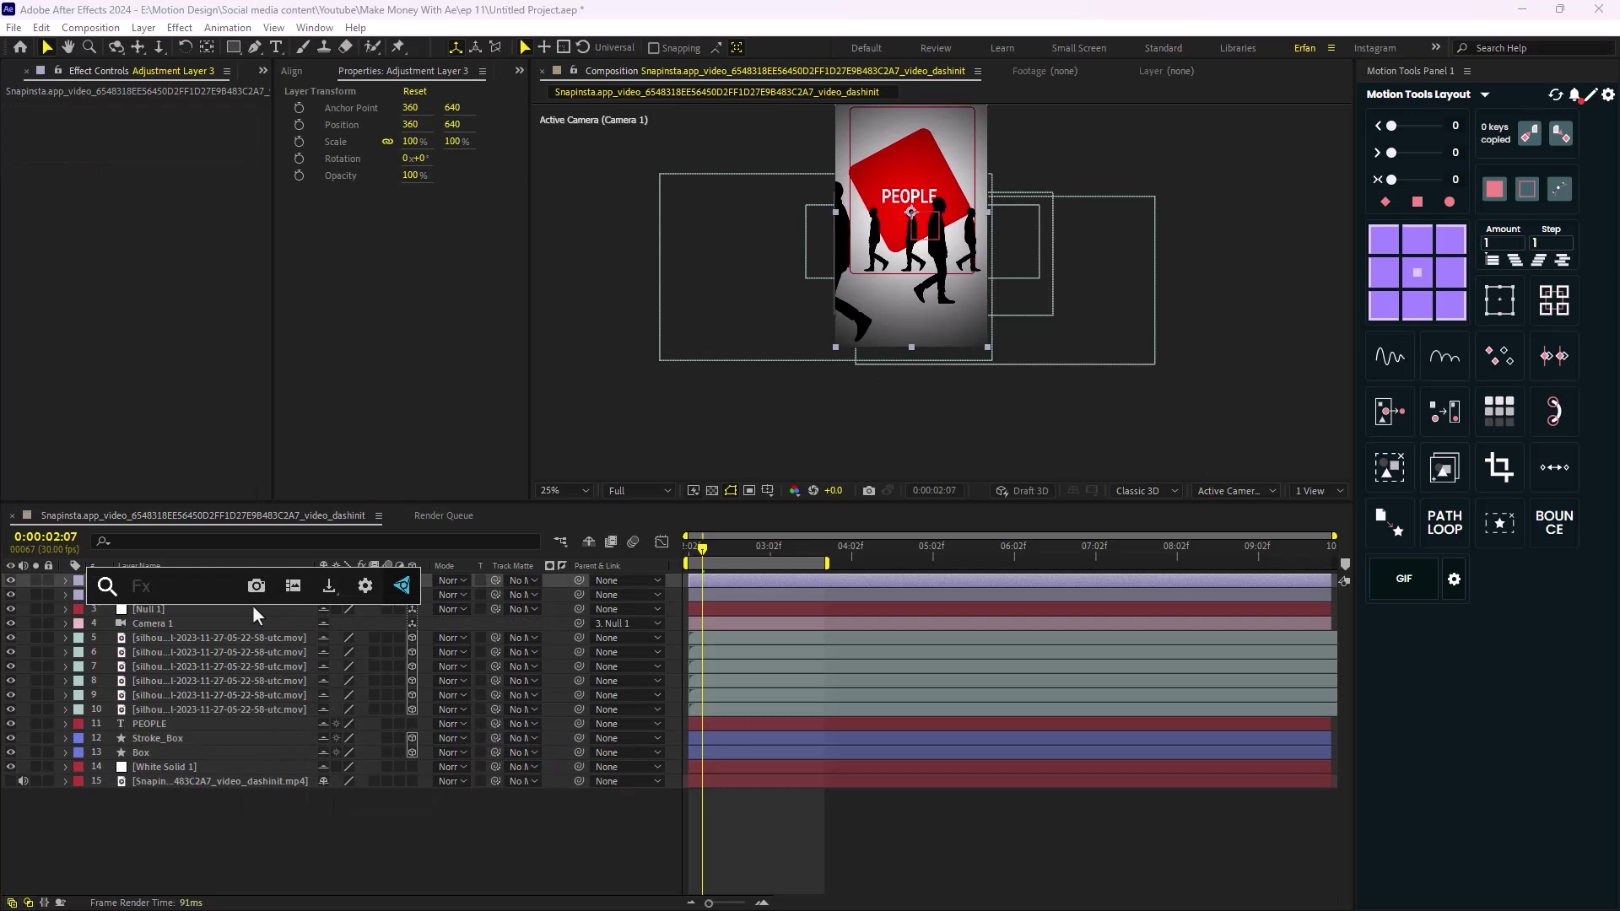
{"action": "type", "text": "dee"}
{"action": "left_click", "coordinate": [216, 635]}
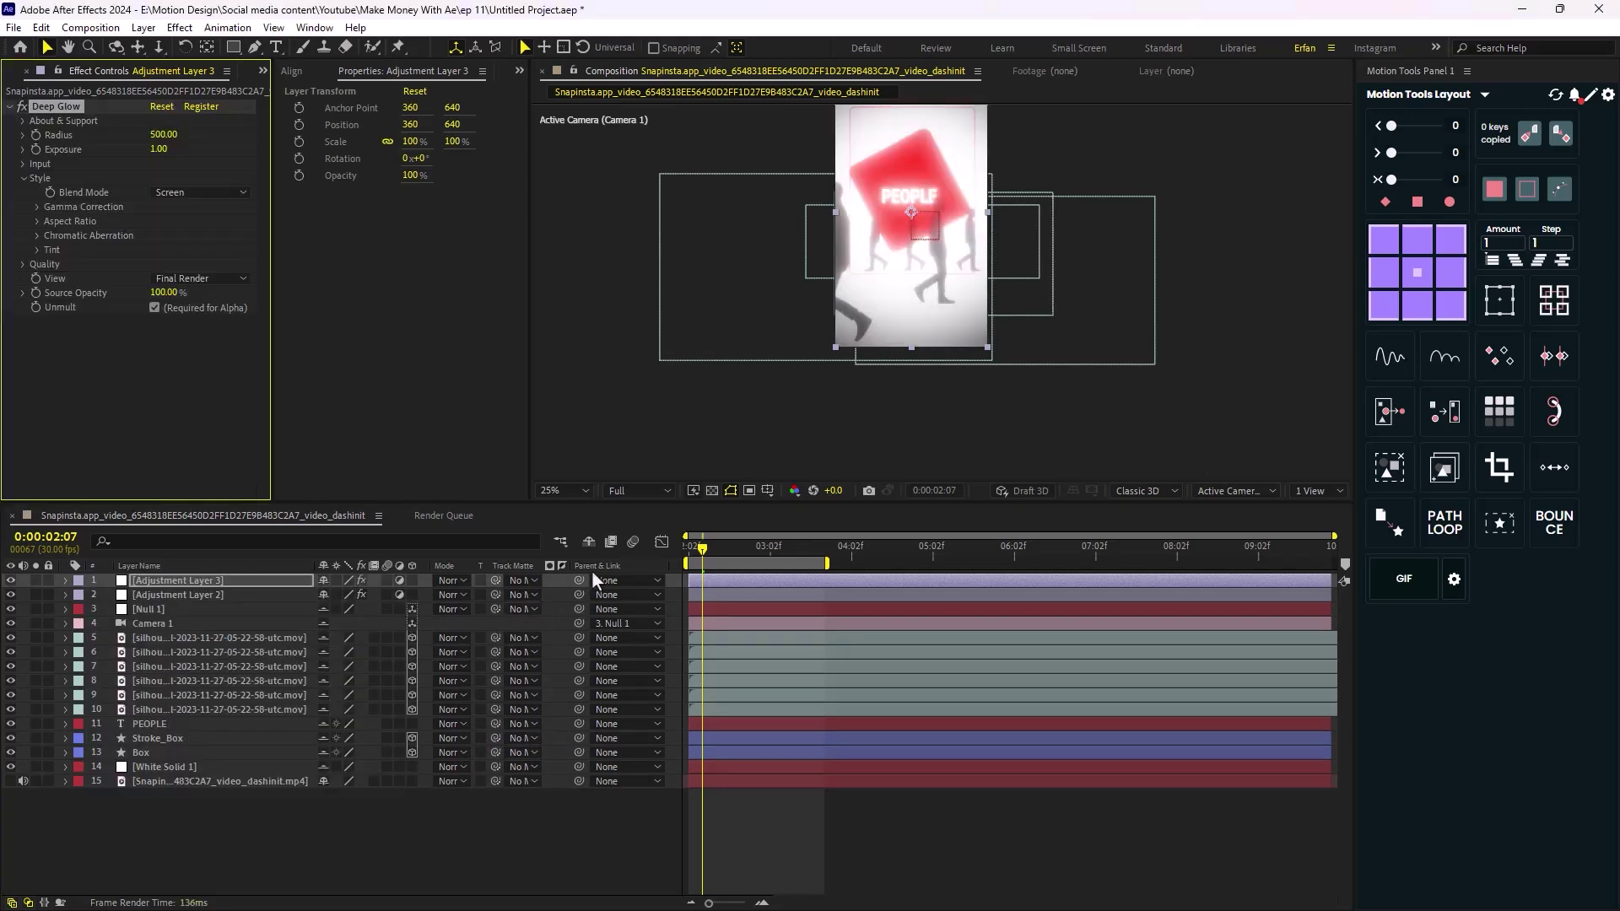
Step: Set Deep Glow Radius to 155, reduce it slightly, and lower the Exposure
{"action": "left_click_drag", "start_coordinate": [799, 305], "coordinate": [788, 364]}
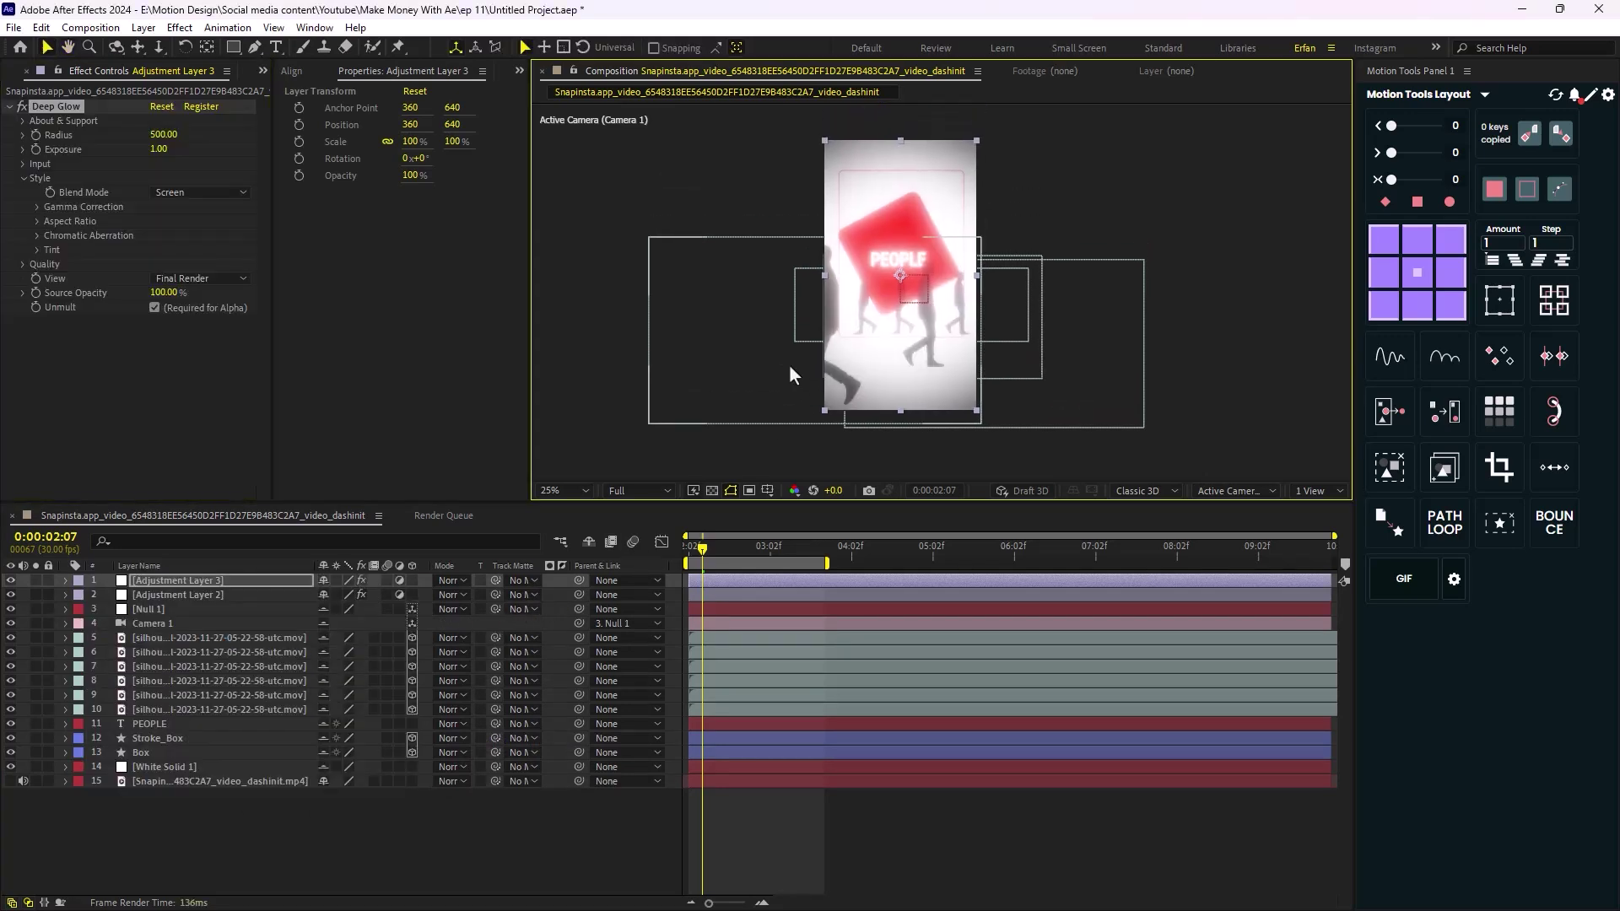
{"action": "left_click", "coordinate": [164, 134]}
{"action": "type", "text": "155"}
{"action": "key", "text": "Return"}
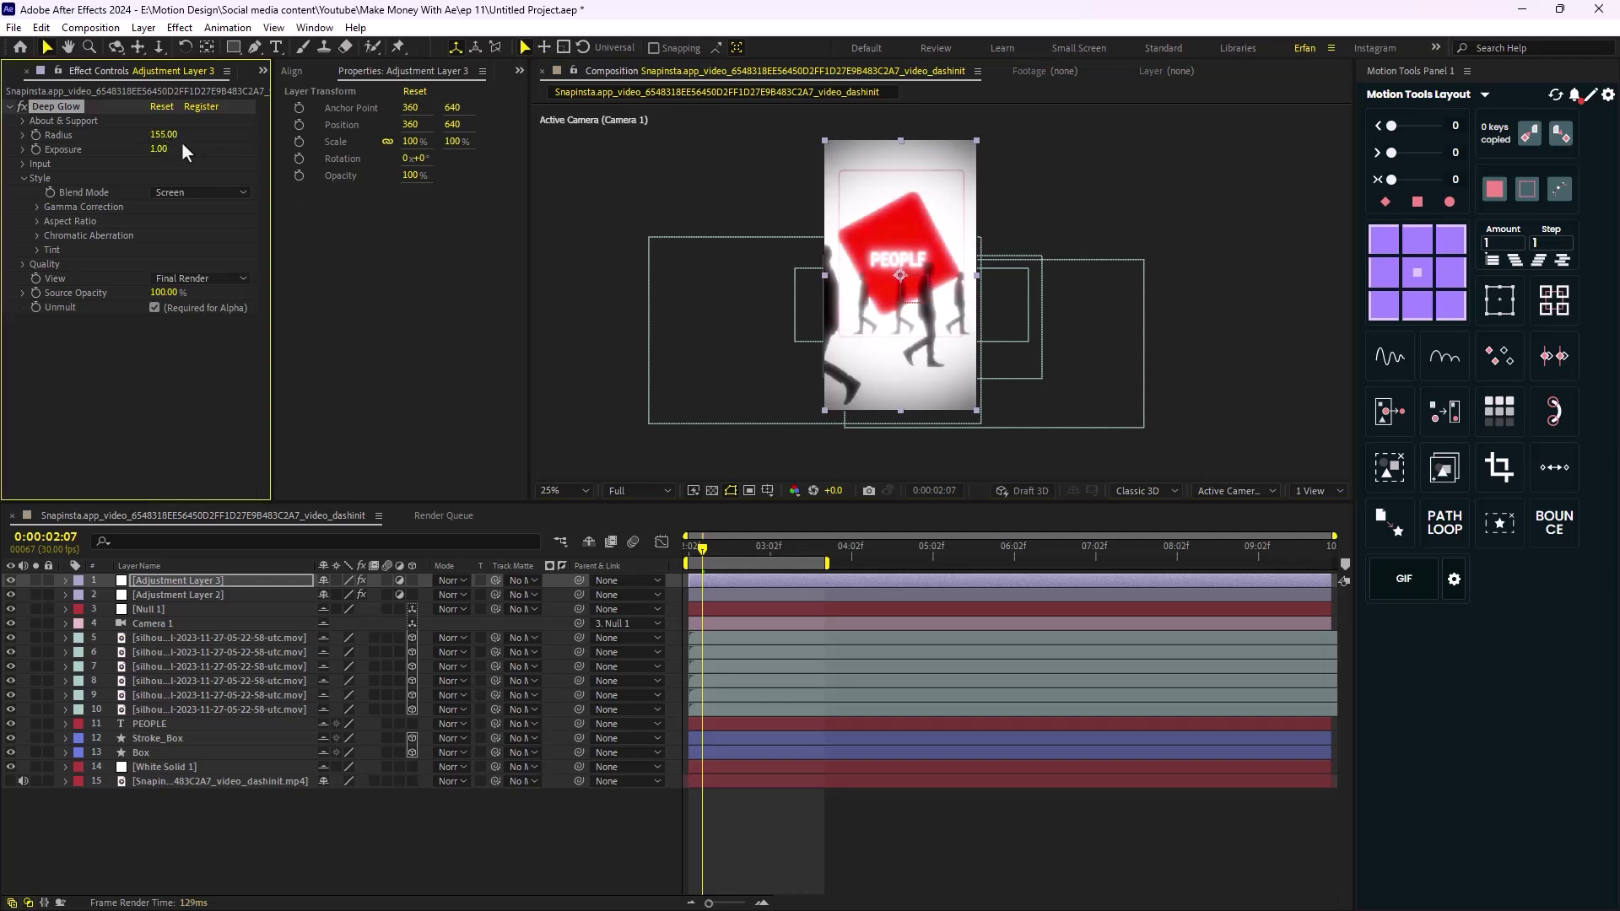
{"action": "left_click_drag", "start_coordinate": [132, 151], "coordinate": [133, 154]}
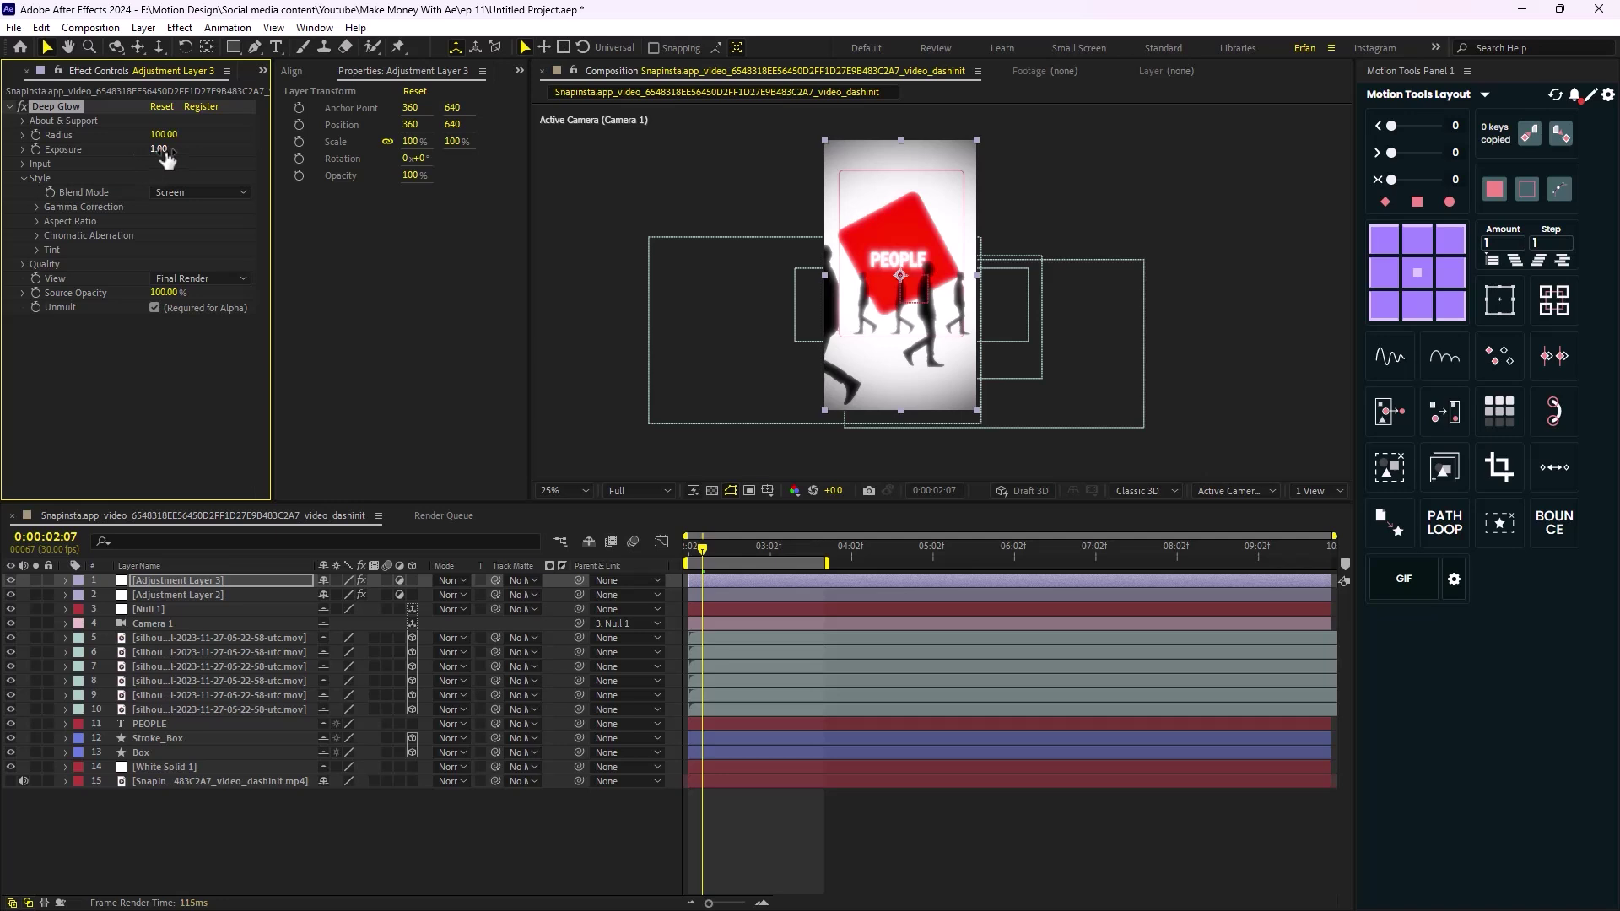
{"action": "left_click_drag", "start_coordinate": [161, 149], "coordinate": [117, 169]}
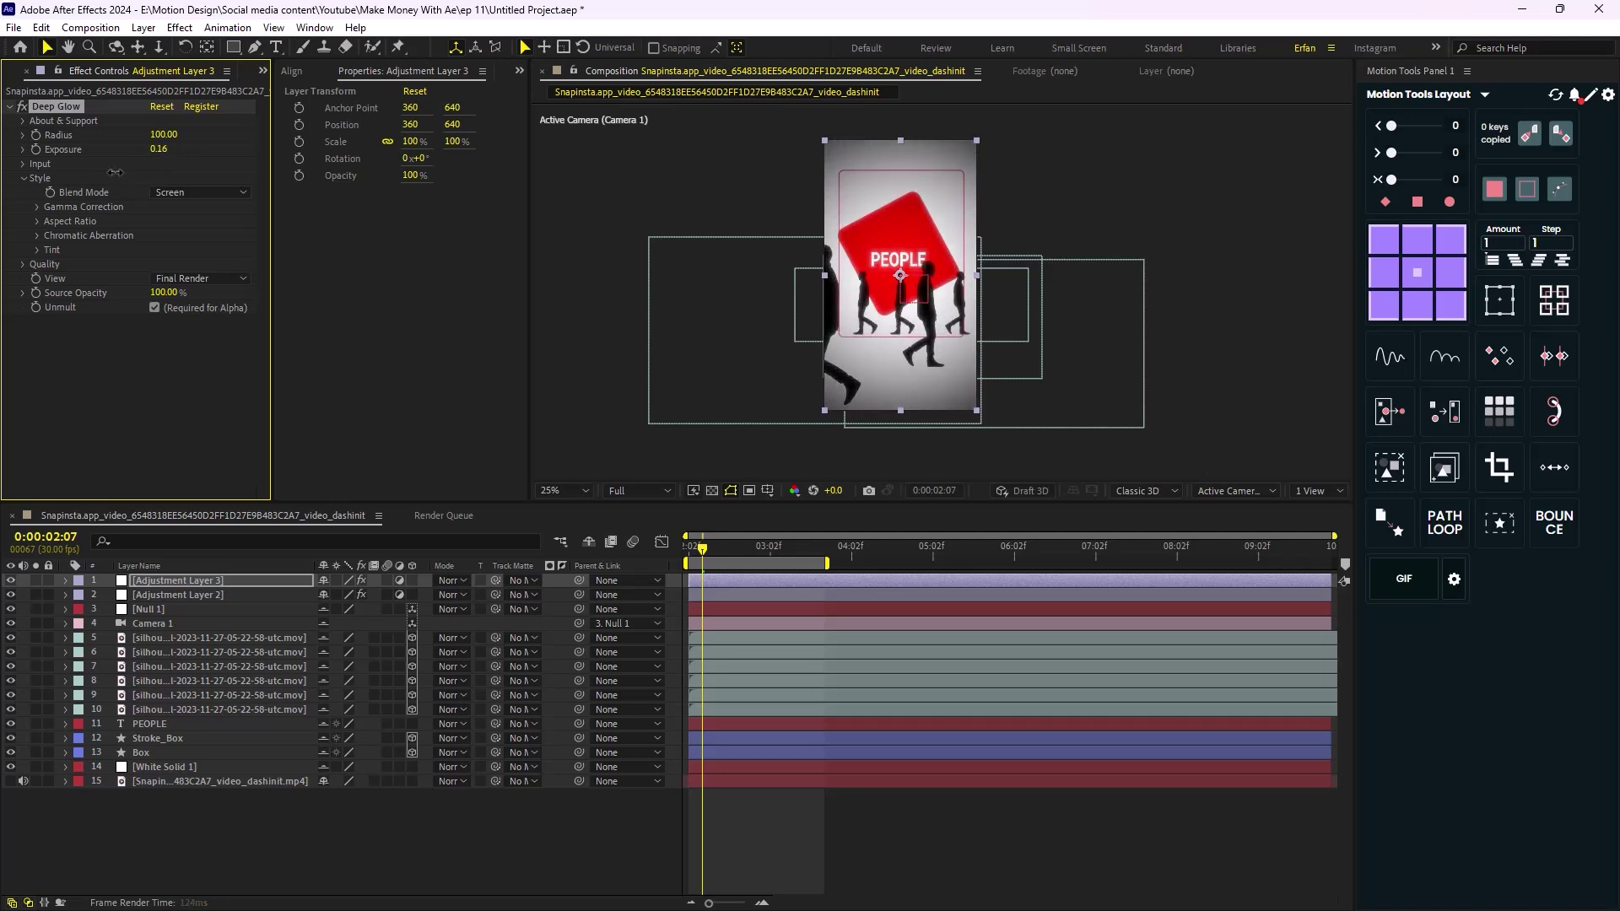
Step: Disable Deep Glow's Chromatic Aberration and expand its Tint settings
{"action": "scroll", "coordinate": [696, 330], "scroll_direction": "up", "scroll_amount": 3}
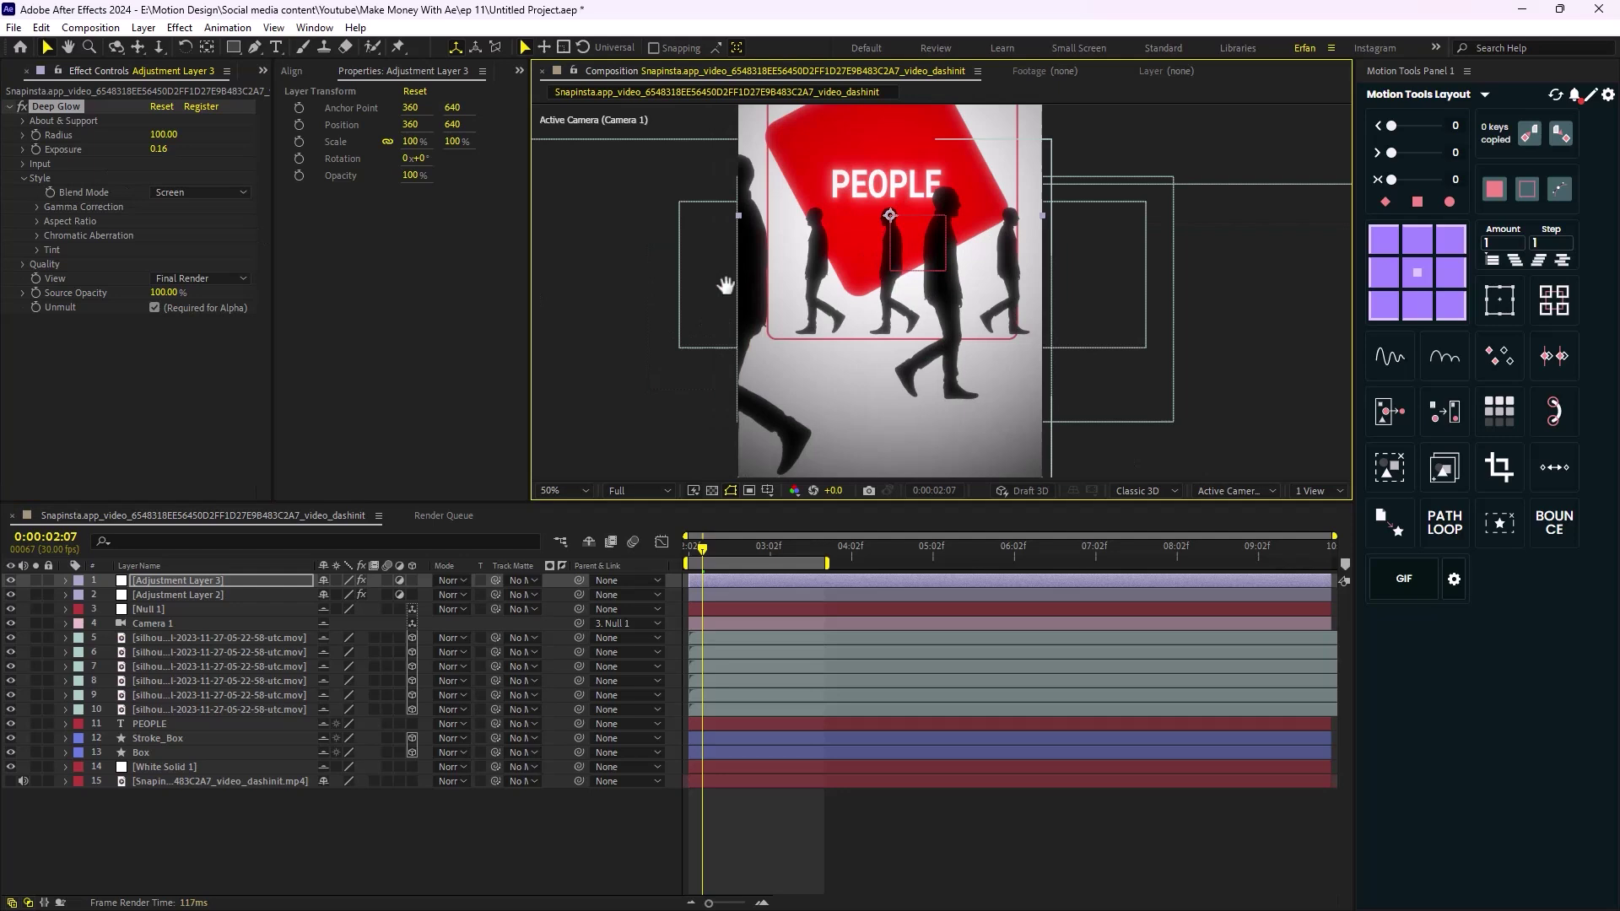
{"action": "scroll", "coordinate": [777, 260], "scroll_direction": "down", "scroll_amount": 2}
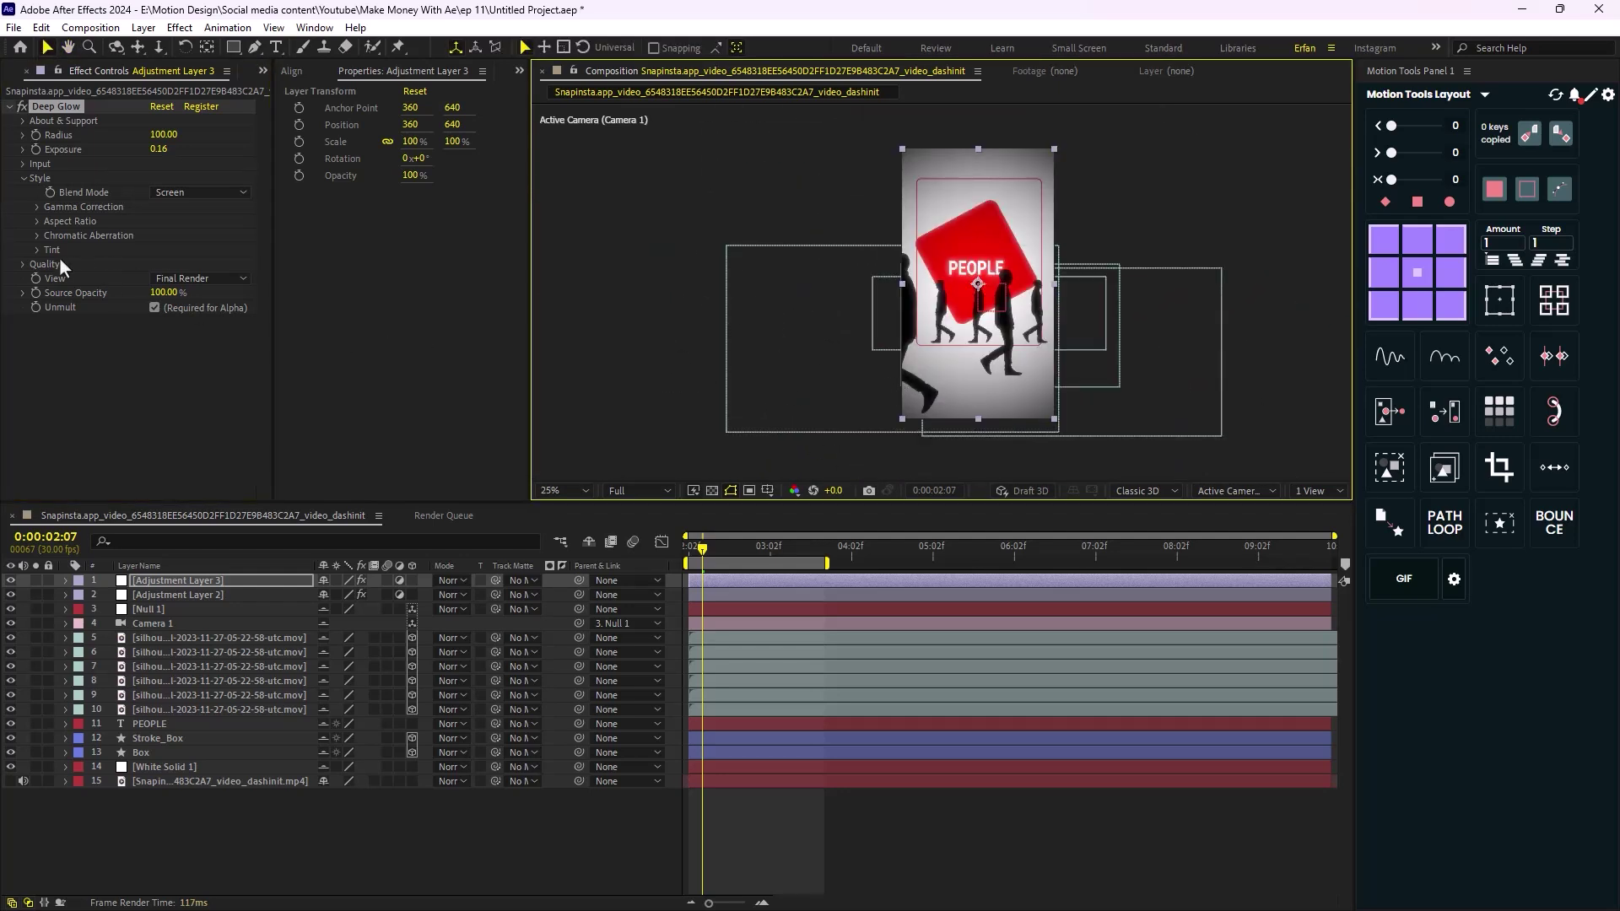
{"action": "left_click", "coordinate": [41, 237]}
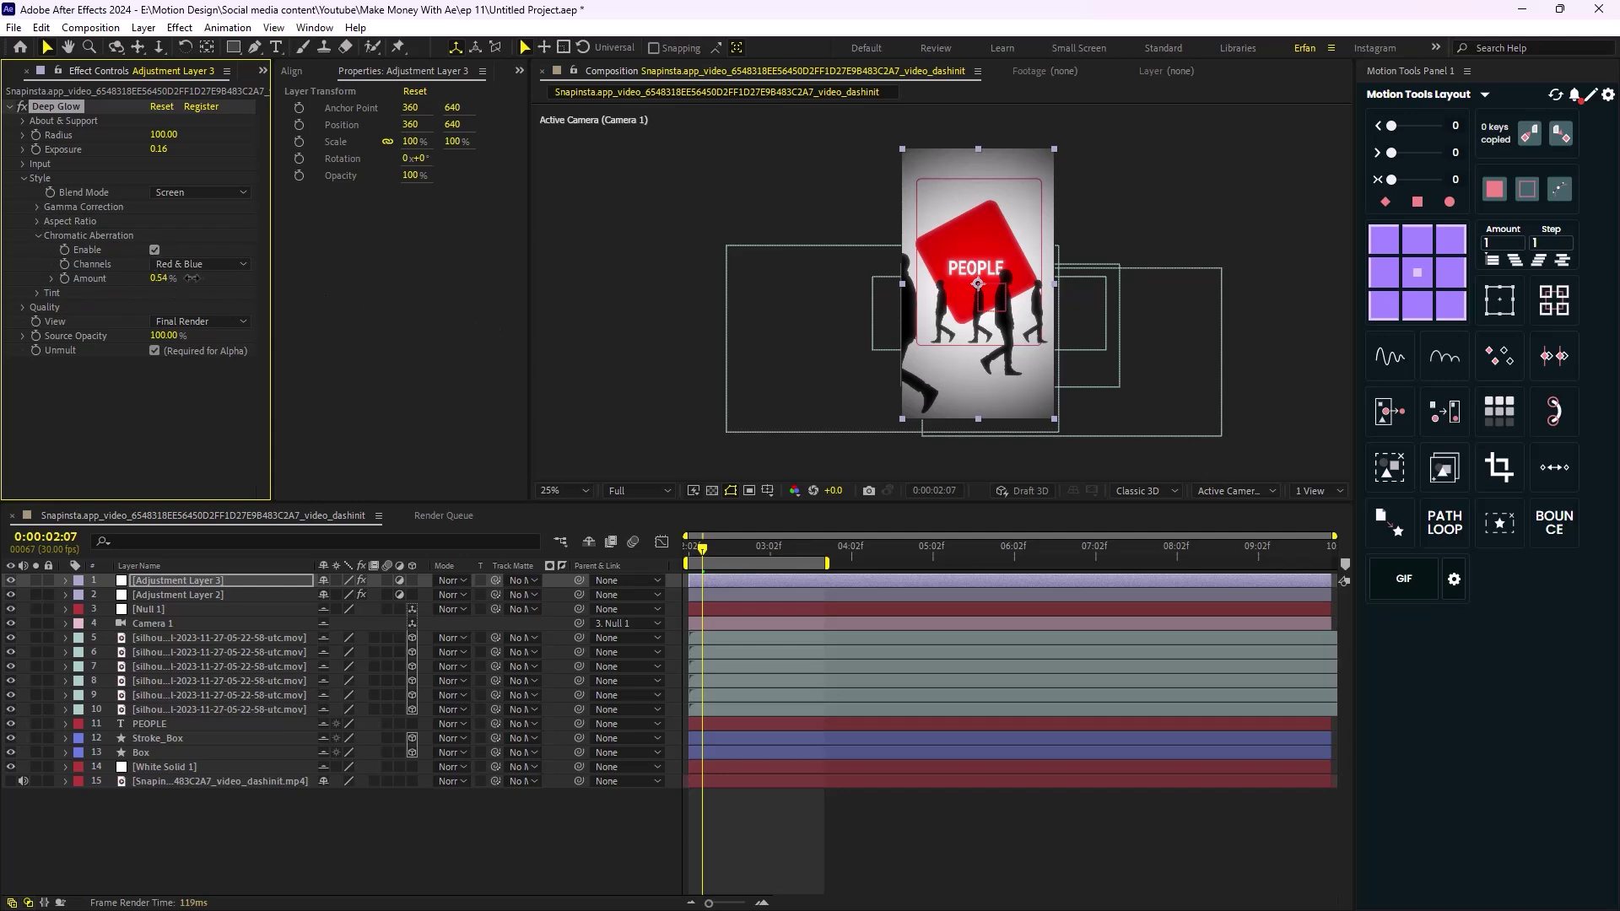
{"action": "scroll", "coordinate": [907, 351], "scroll_direction": "up", "scroll_amount": 4}
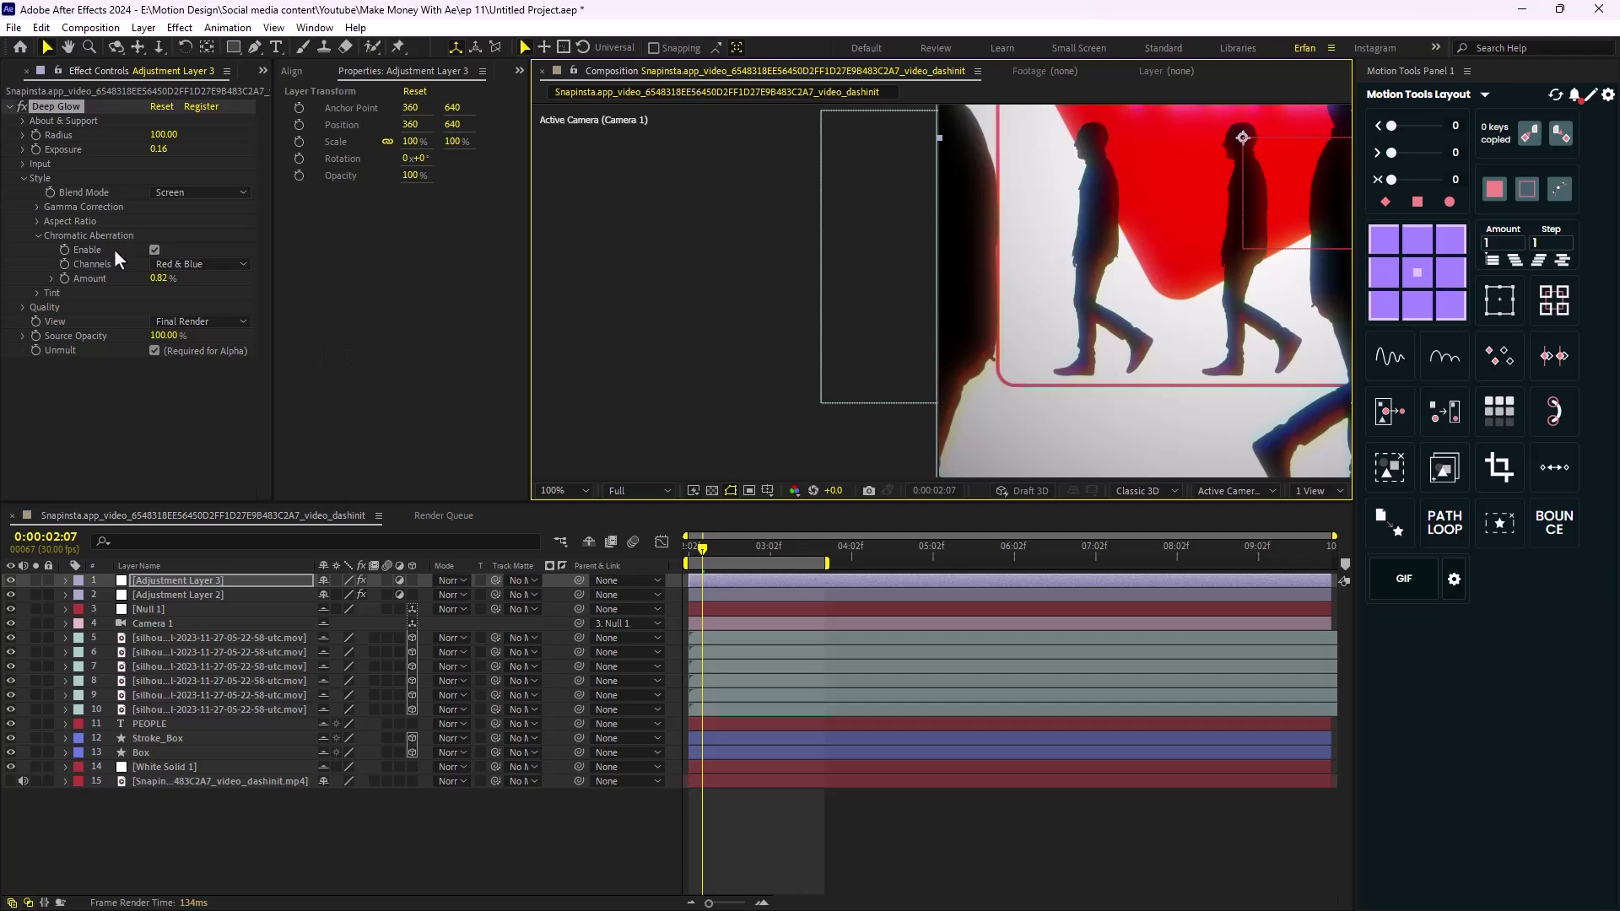
{"action": "left_click", "coordinate": [155, 253]}
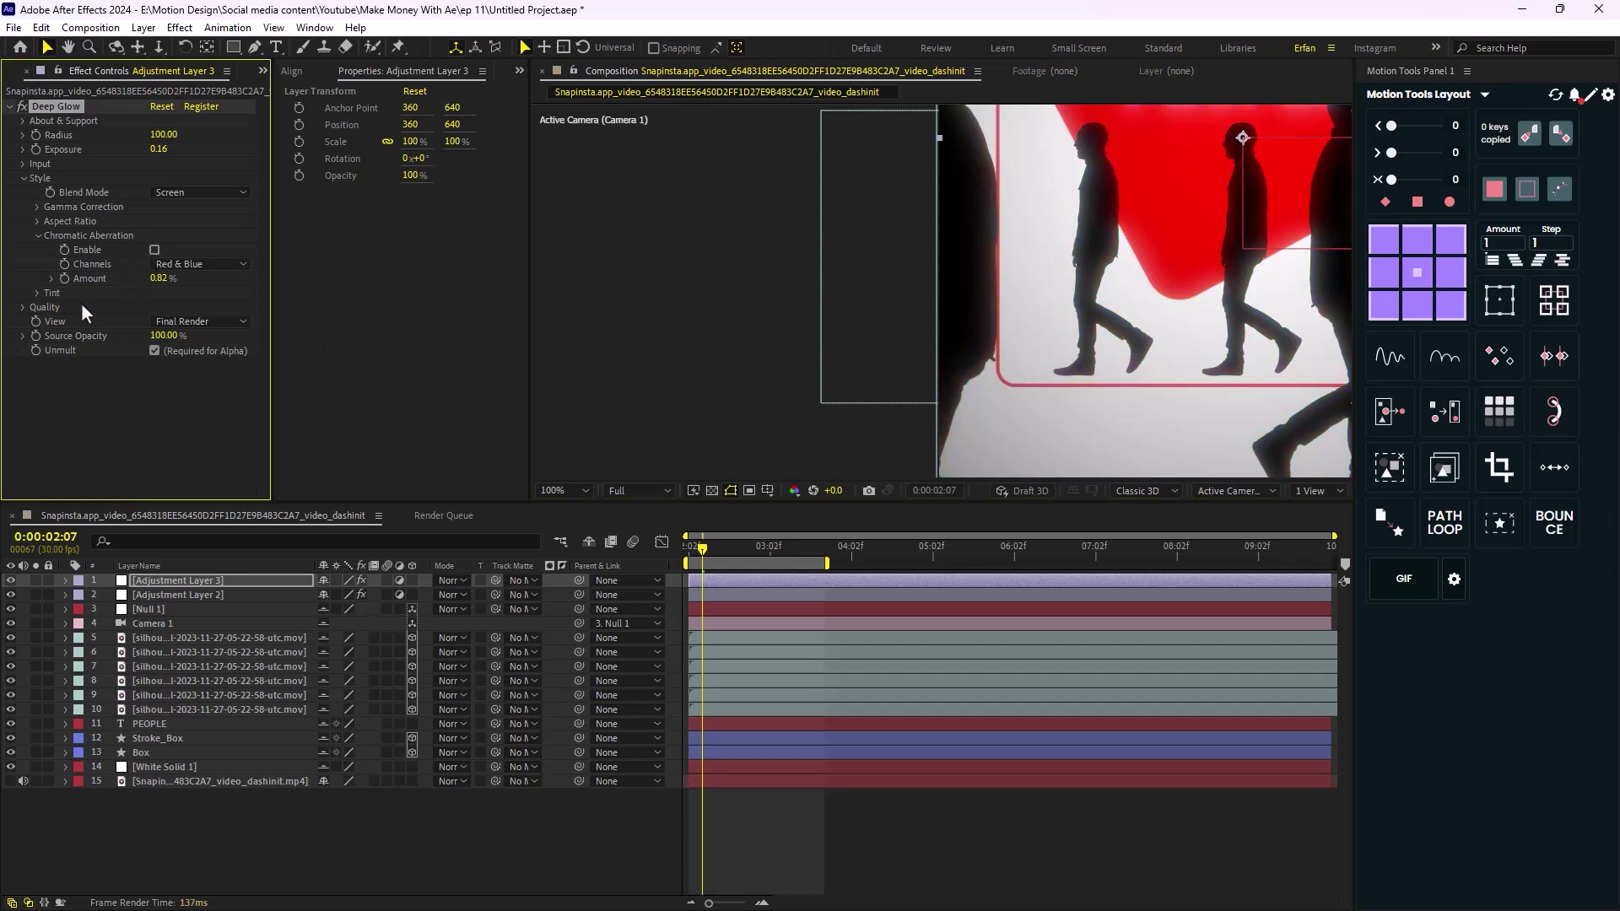
{"action": "left_click", "coordinate": [37, 294]}
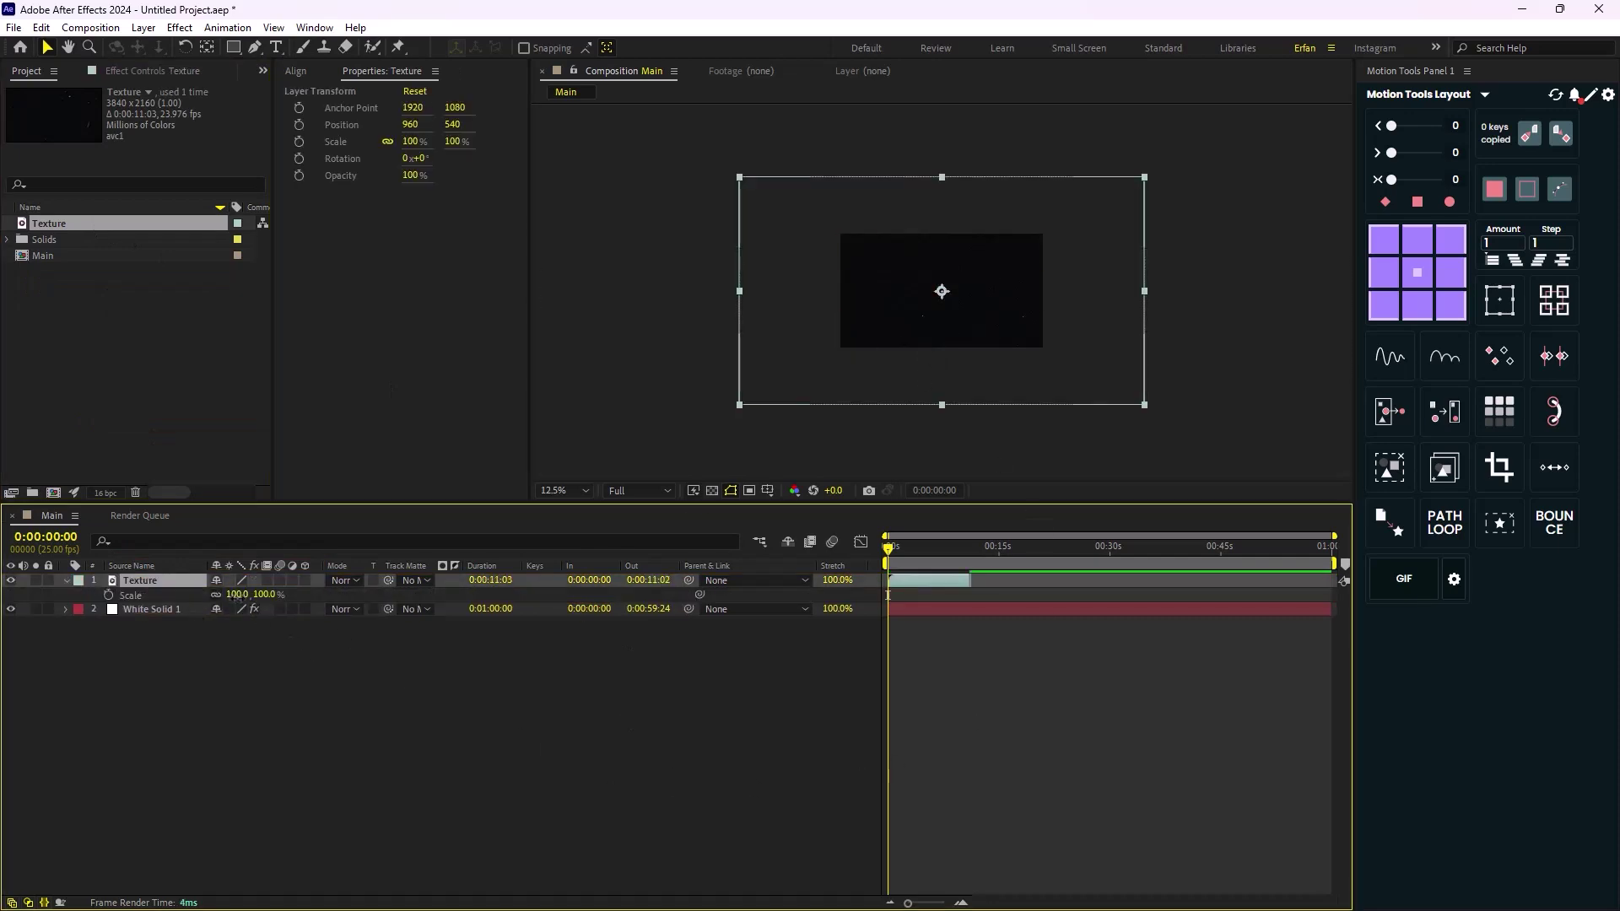
Step: Scale the Texture layer to 58%, set its blend mode to Add, and preview
{"action": "left_click_drag", "start_coordinate": [237, 594], "coordinate": [230, 616]}
{"action": "left_click", "coordinate": [373, 600]}
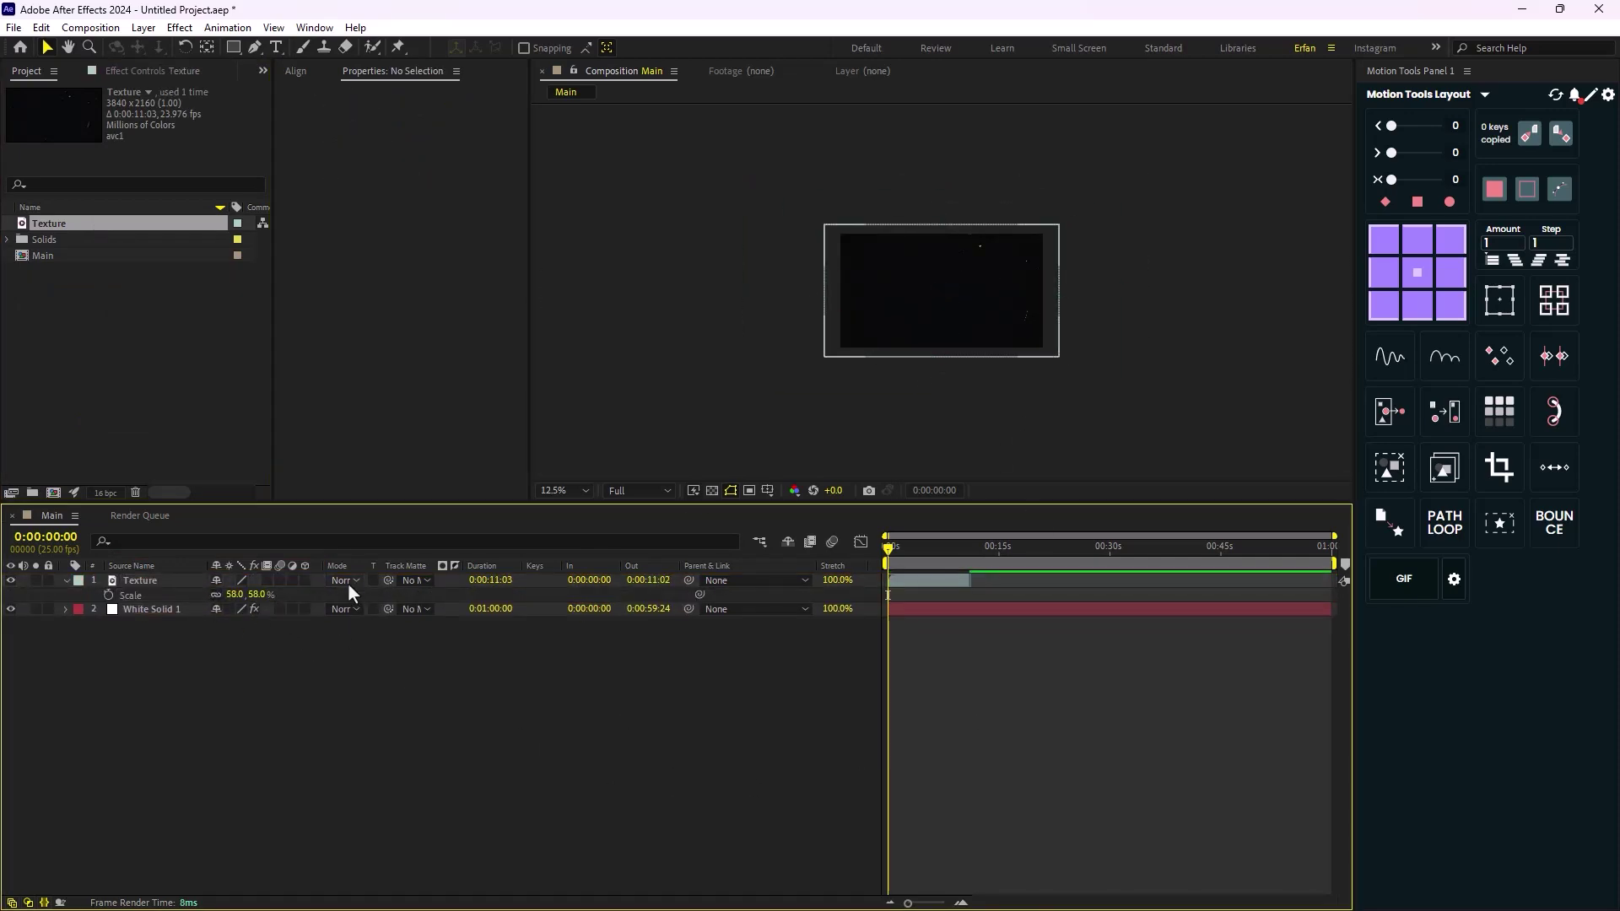
{"action": "left_click", "coordinate": [349, 582]}
{"action": "left_click", "coordinate": [418, 345]}
{"action": "key", "text": "period"}
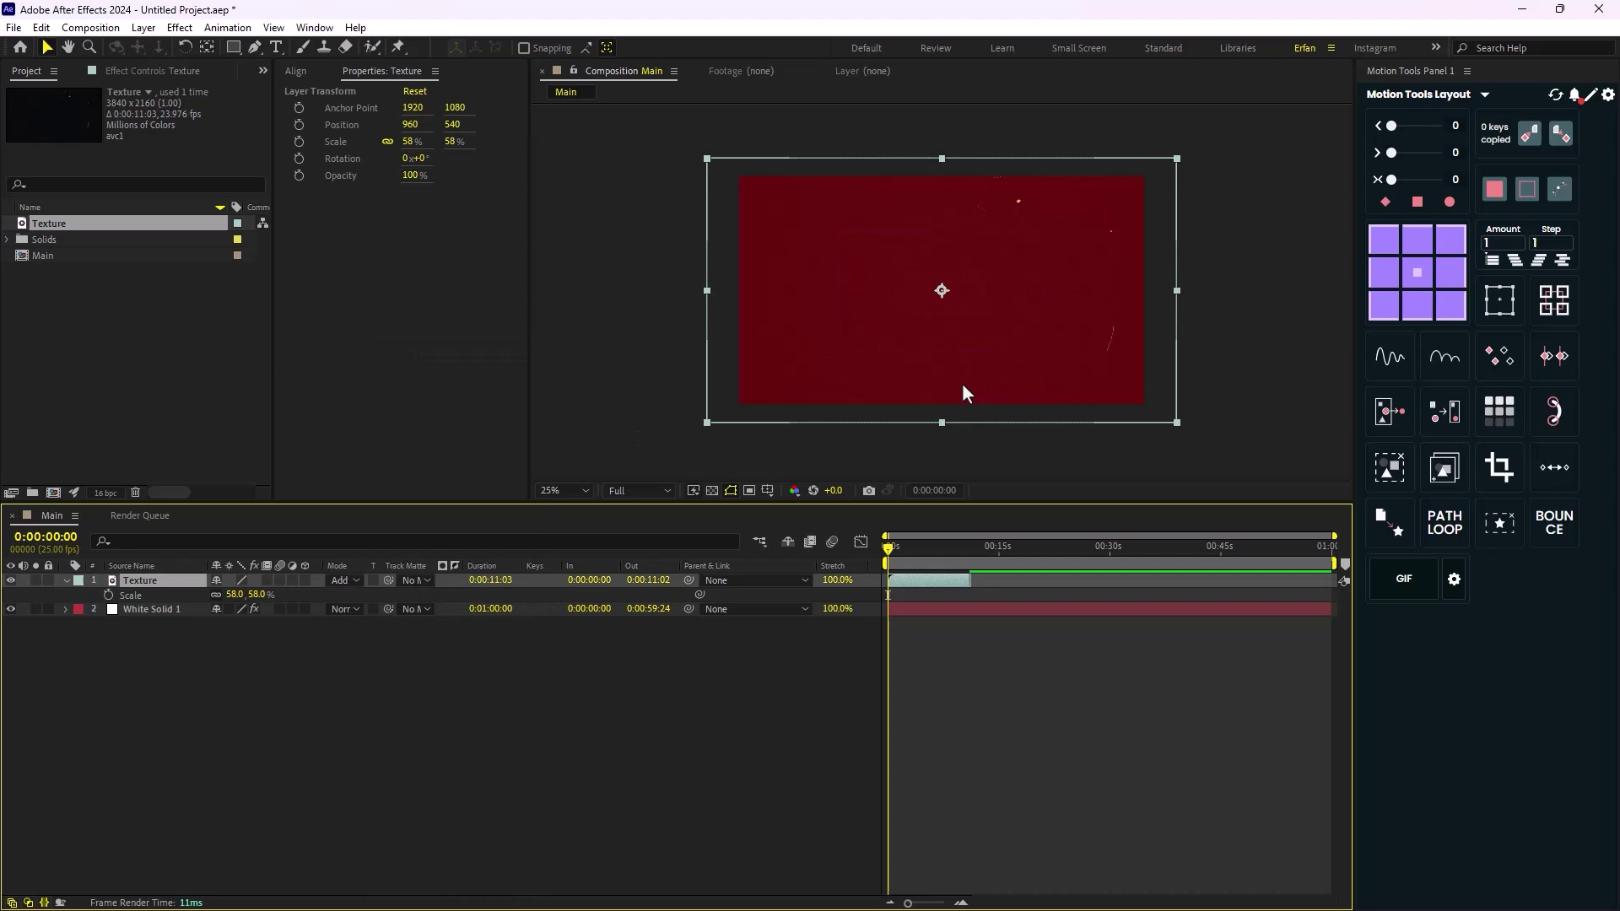
{"action": "key", "text": "space"}
Step: Apply Posterize Time at 10 fps to the Texture layer and preview it
{"action": "key", "text": "ctrl+space"}
{"action": "type", "text": "pos"}
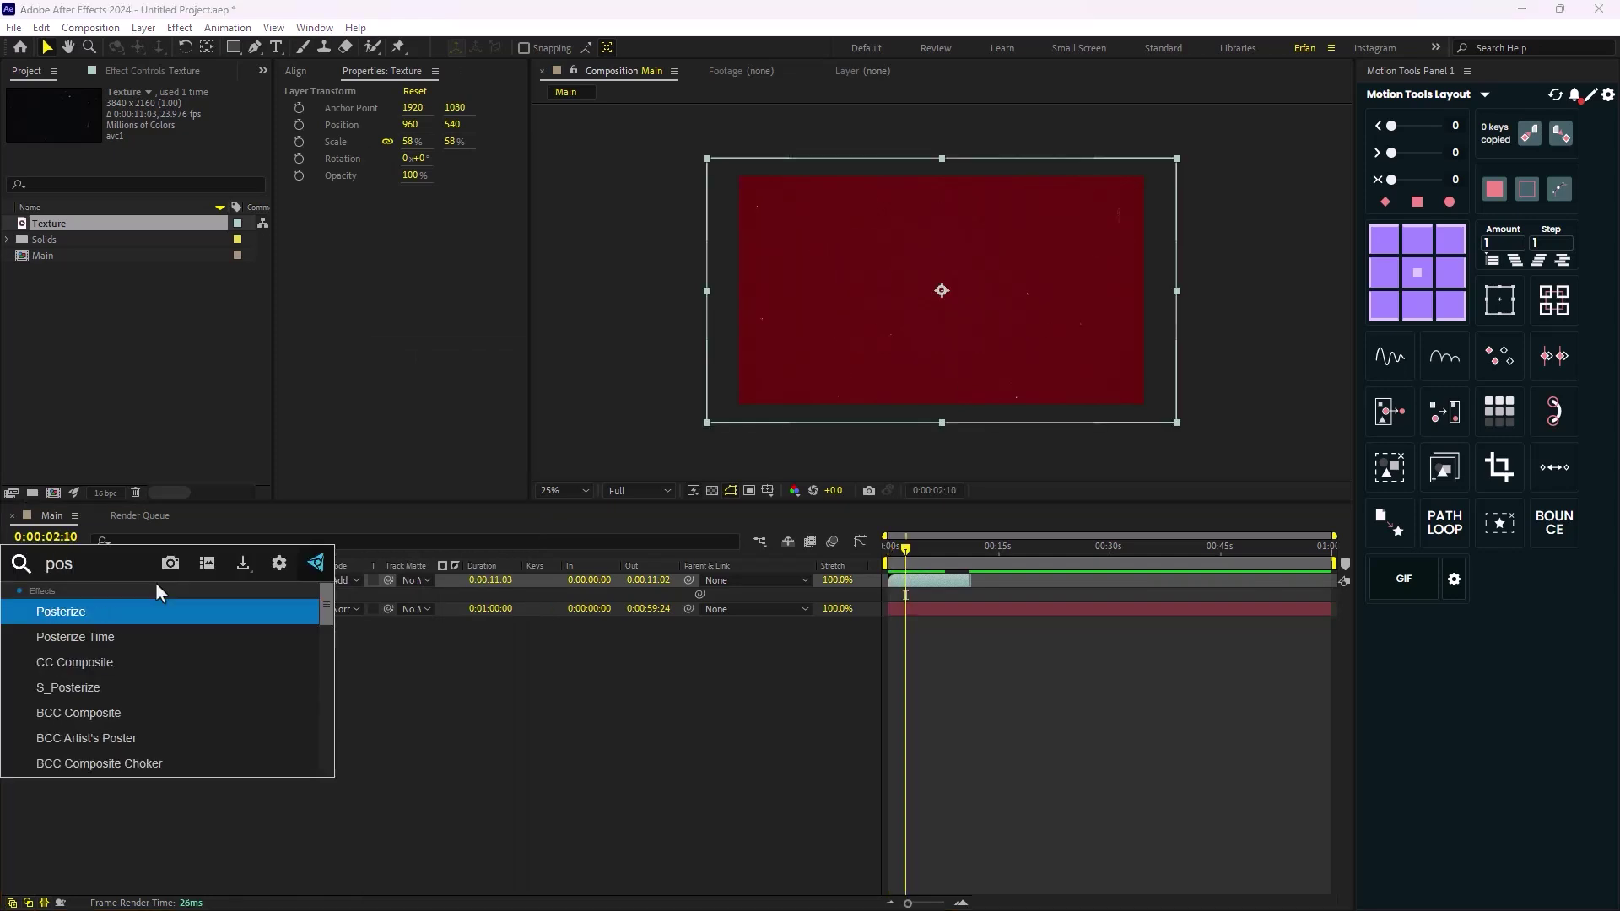
{"action": "key", "text": "Down"}
{"action": "key", "text": "Return"}
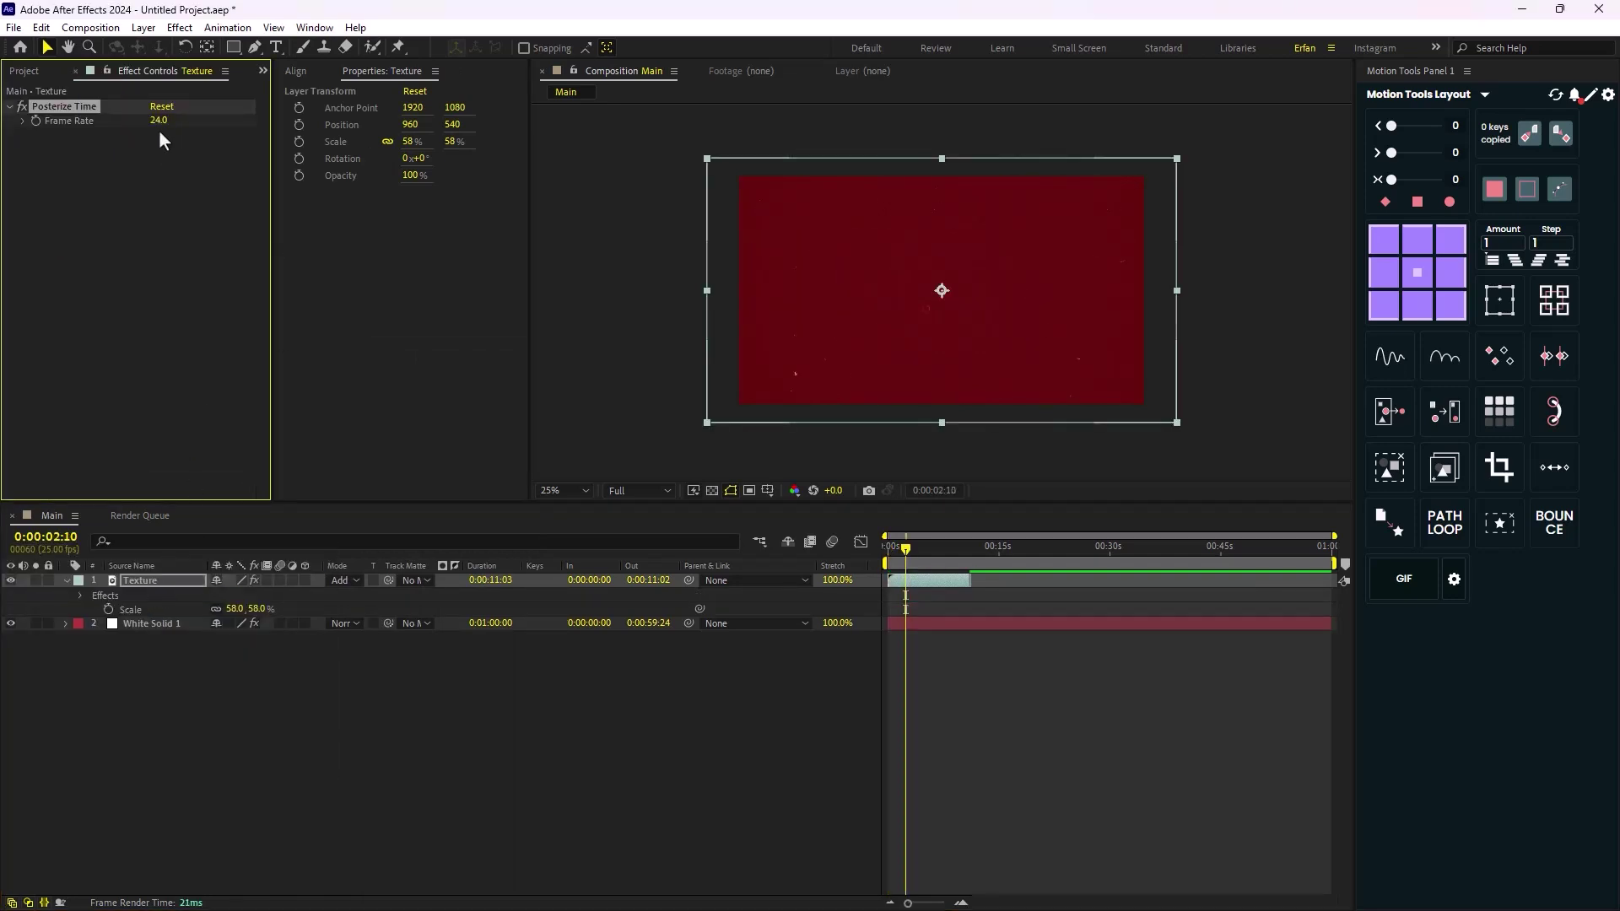
{"action": "key", "text": "space"}
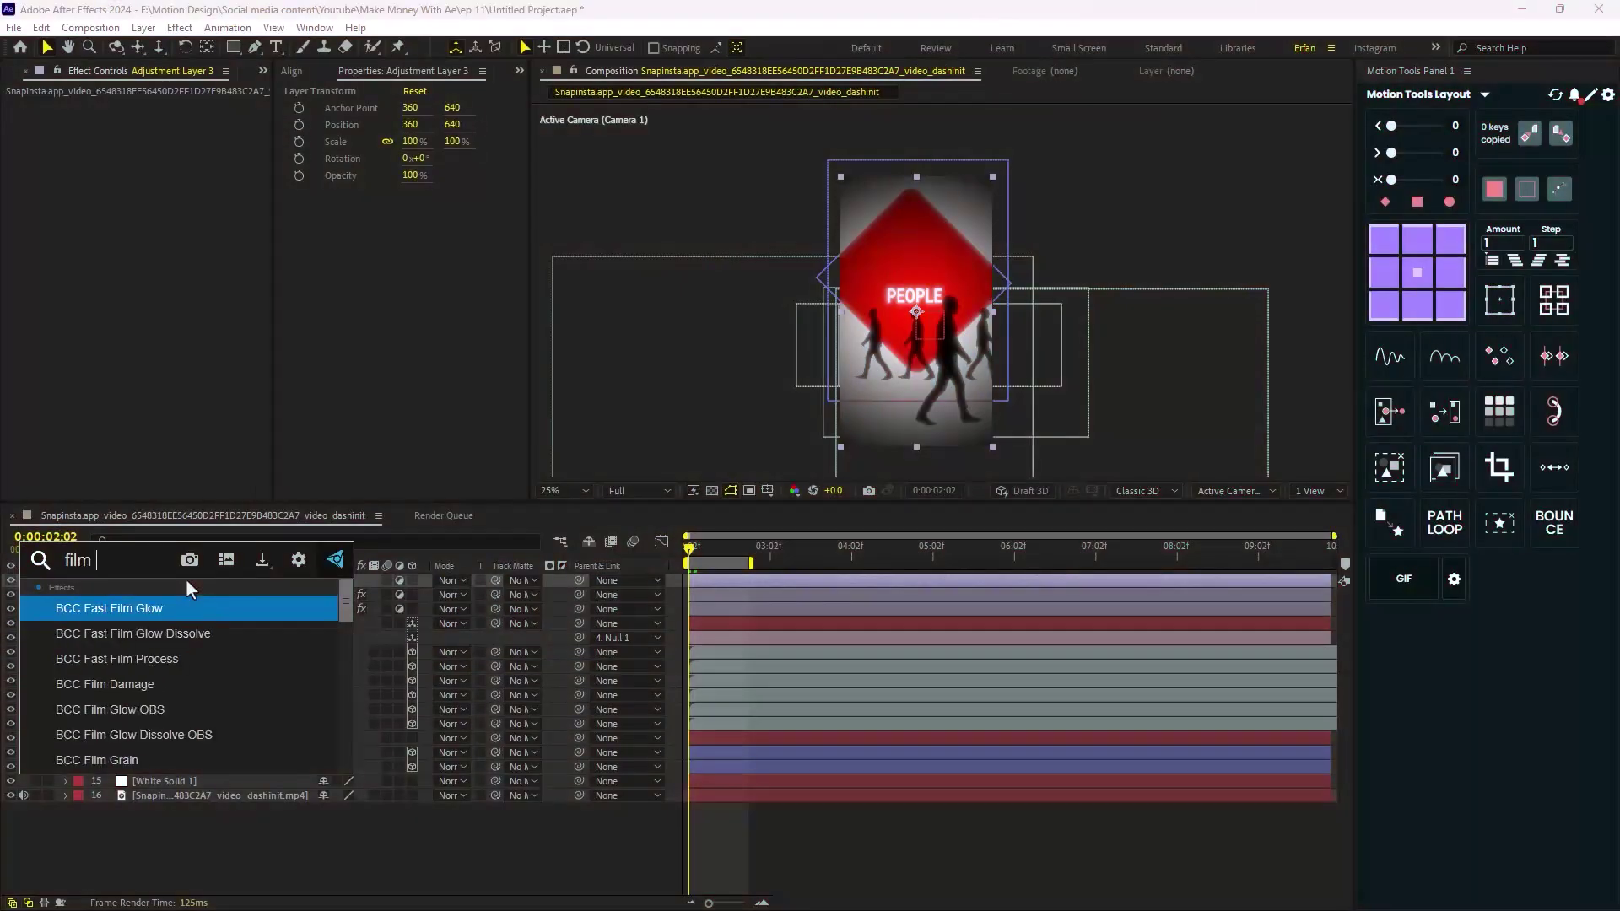
Step: Apply BCC Film Damage with the AltDefault preset and preview the damaged look
{"action": "type", "text": "dam"}
{"action": "key", "text": "Return"}
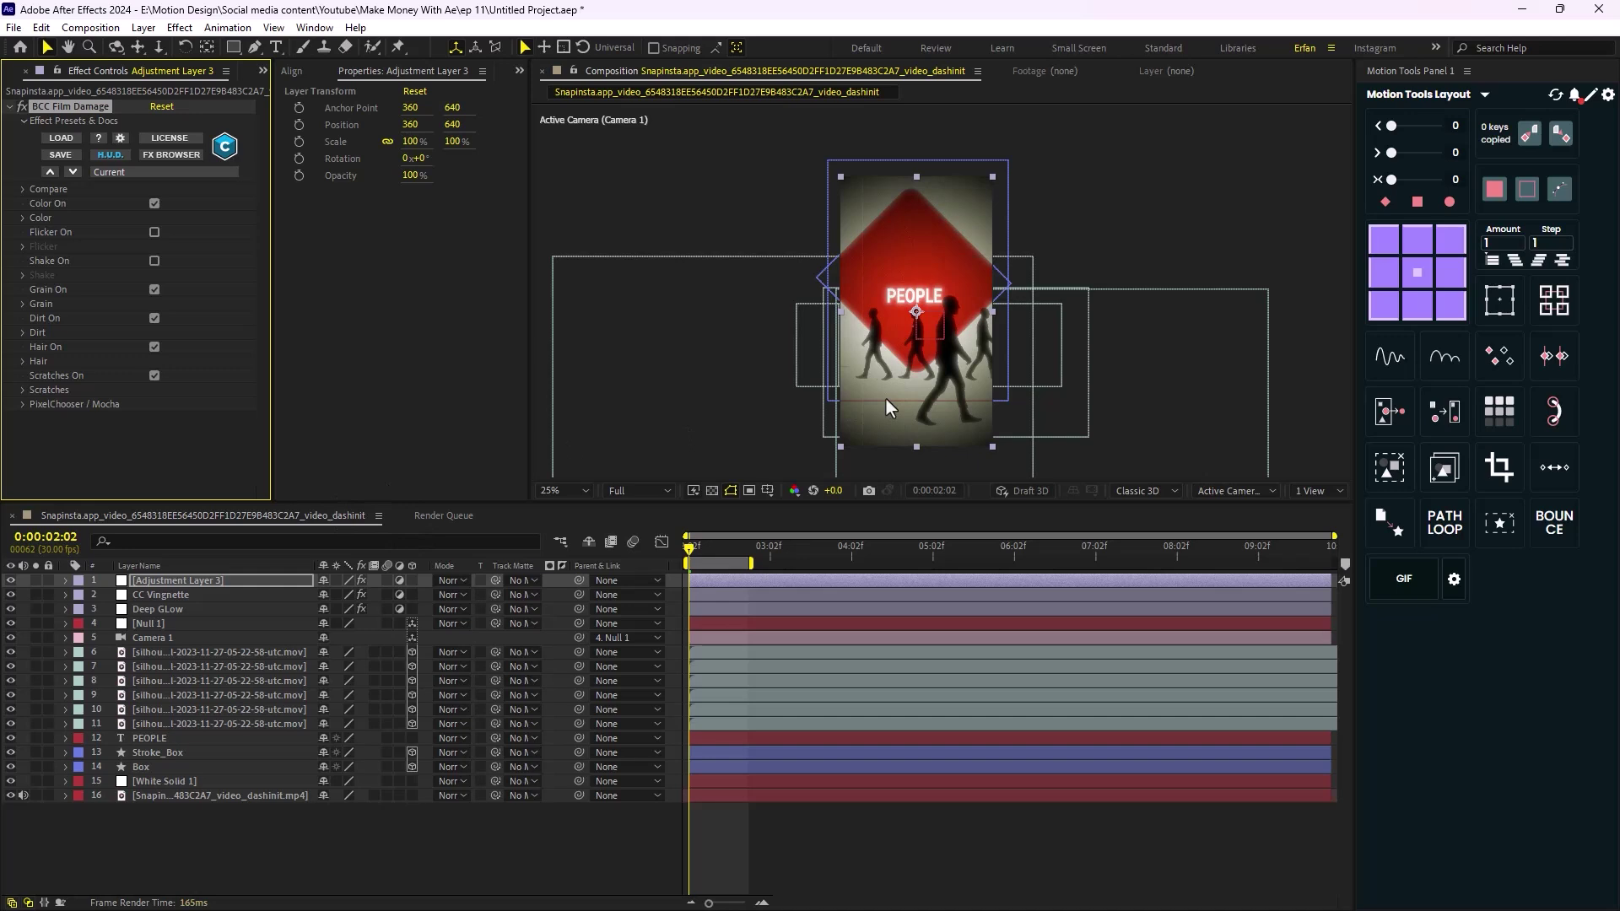
{"action": "left_click", "coordinate": [154, 172]}
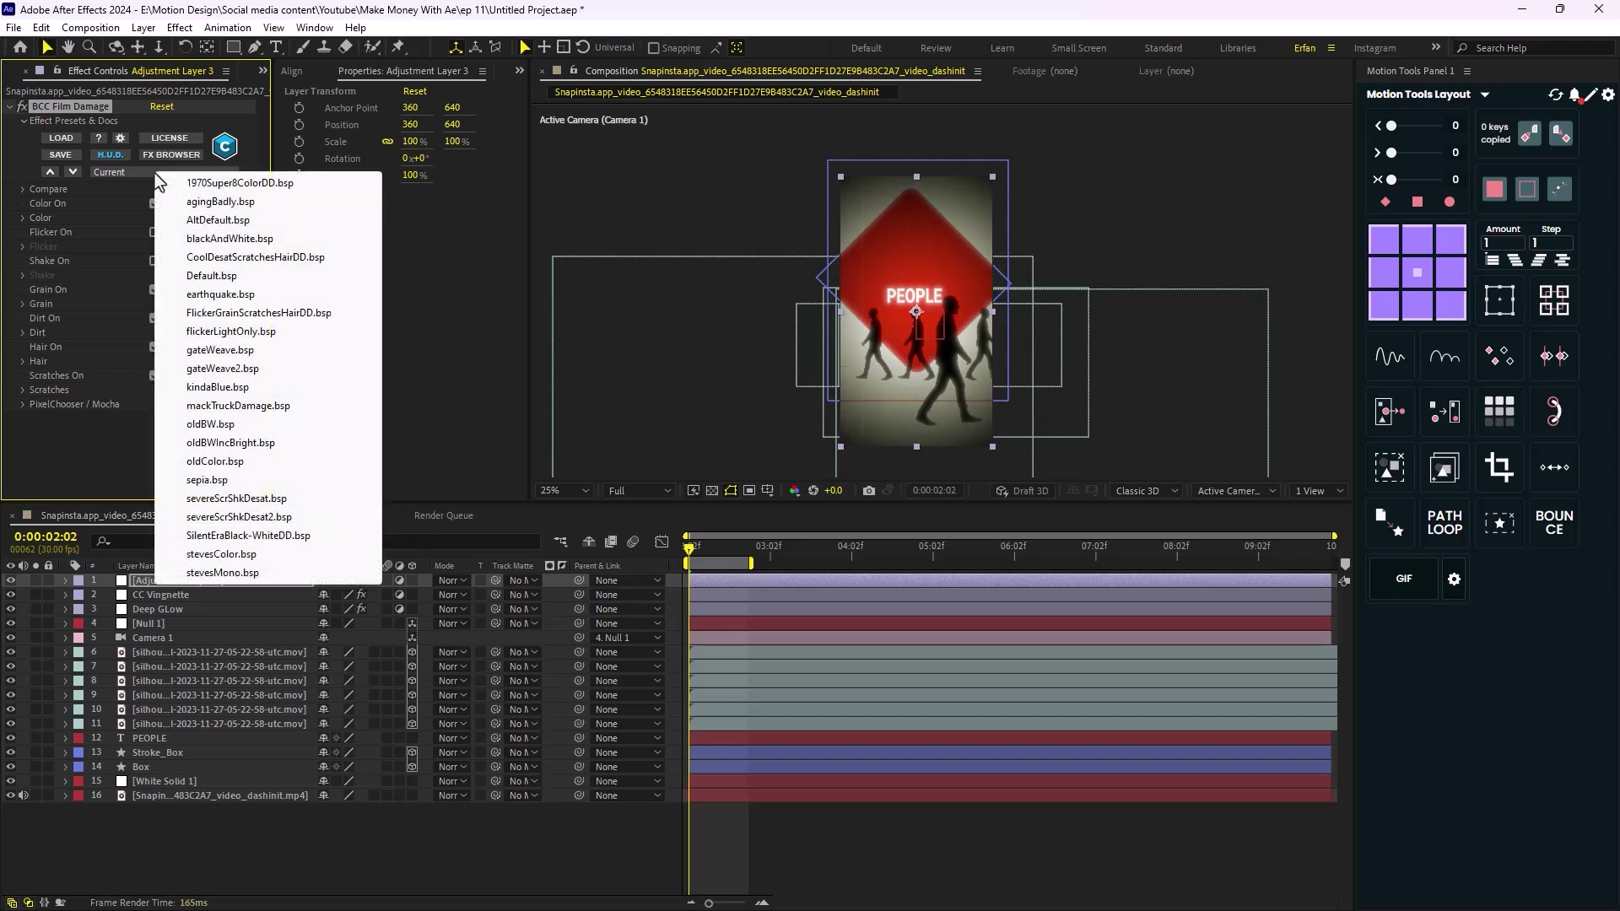
{"action": "left_click", "coordinate": [217, 220]}
{"action": "key", "text": "space"}
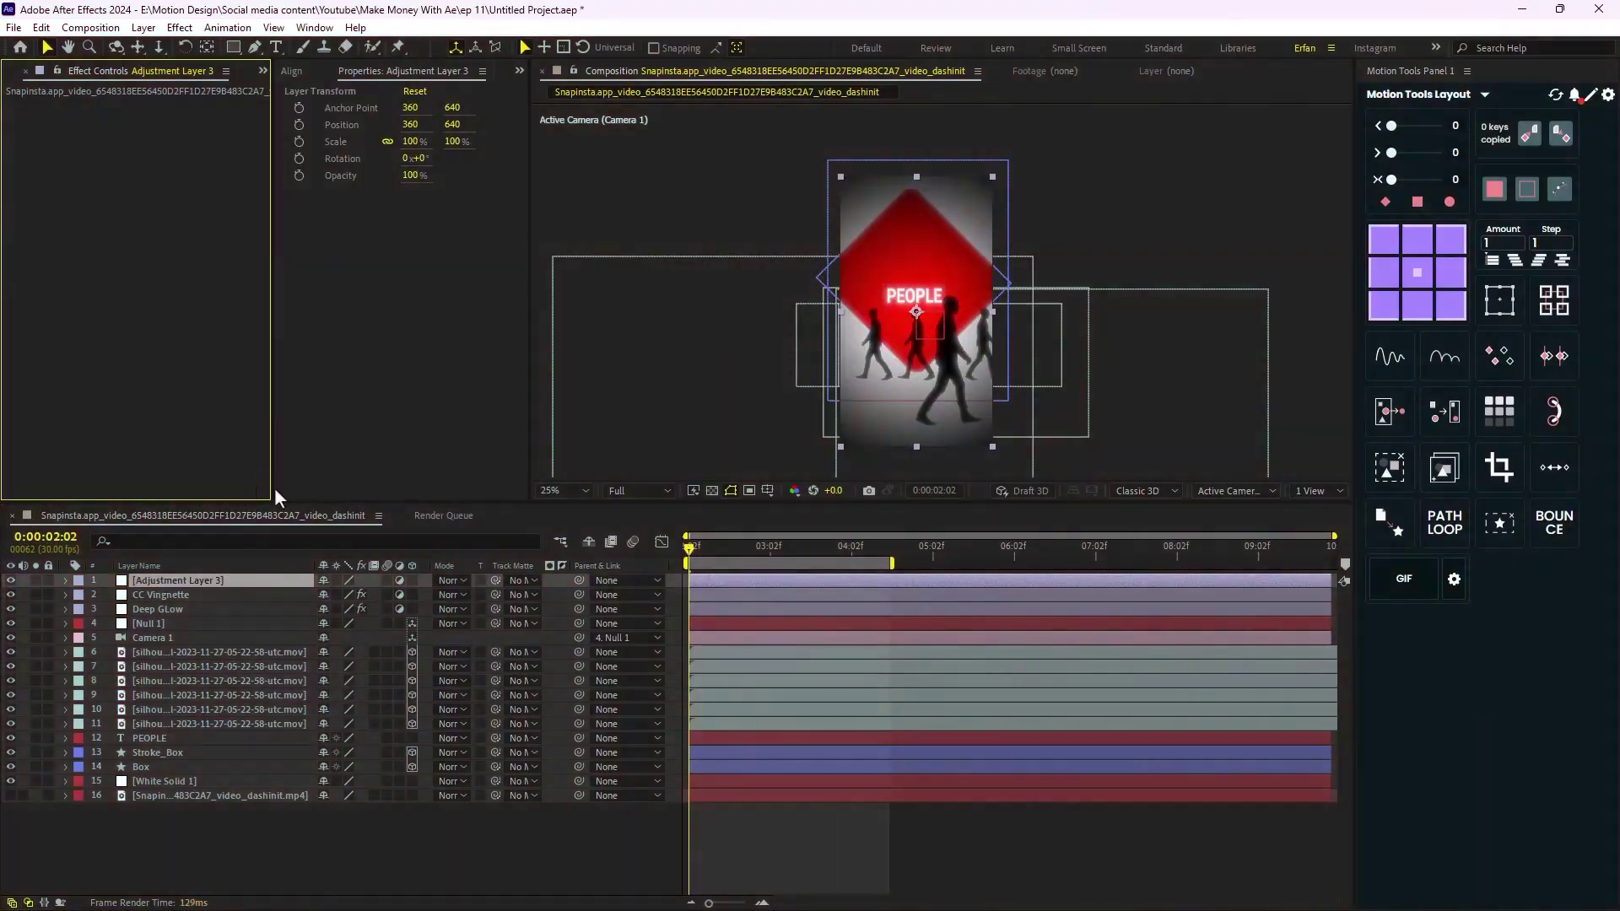
Step: Apply BCC+Film Grunge to Adjustment Layer 3, viewing Grain, Dirt, then Hair
{"action": "key", "text": "ctrl+space"}
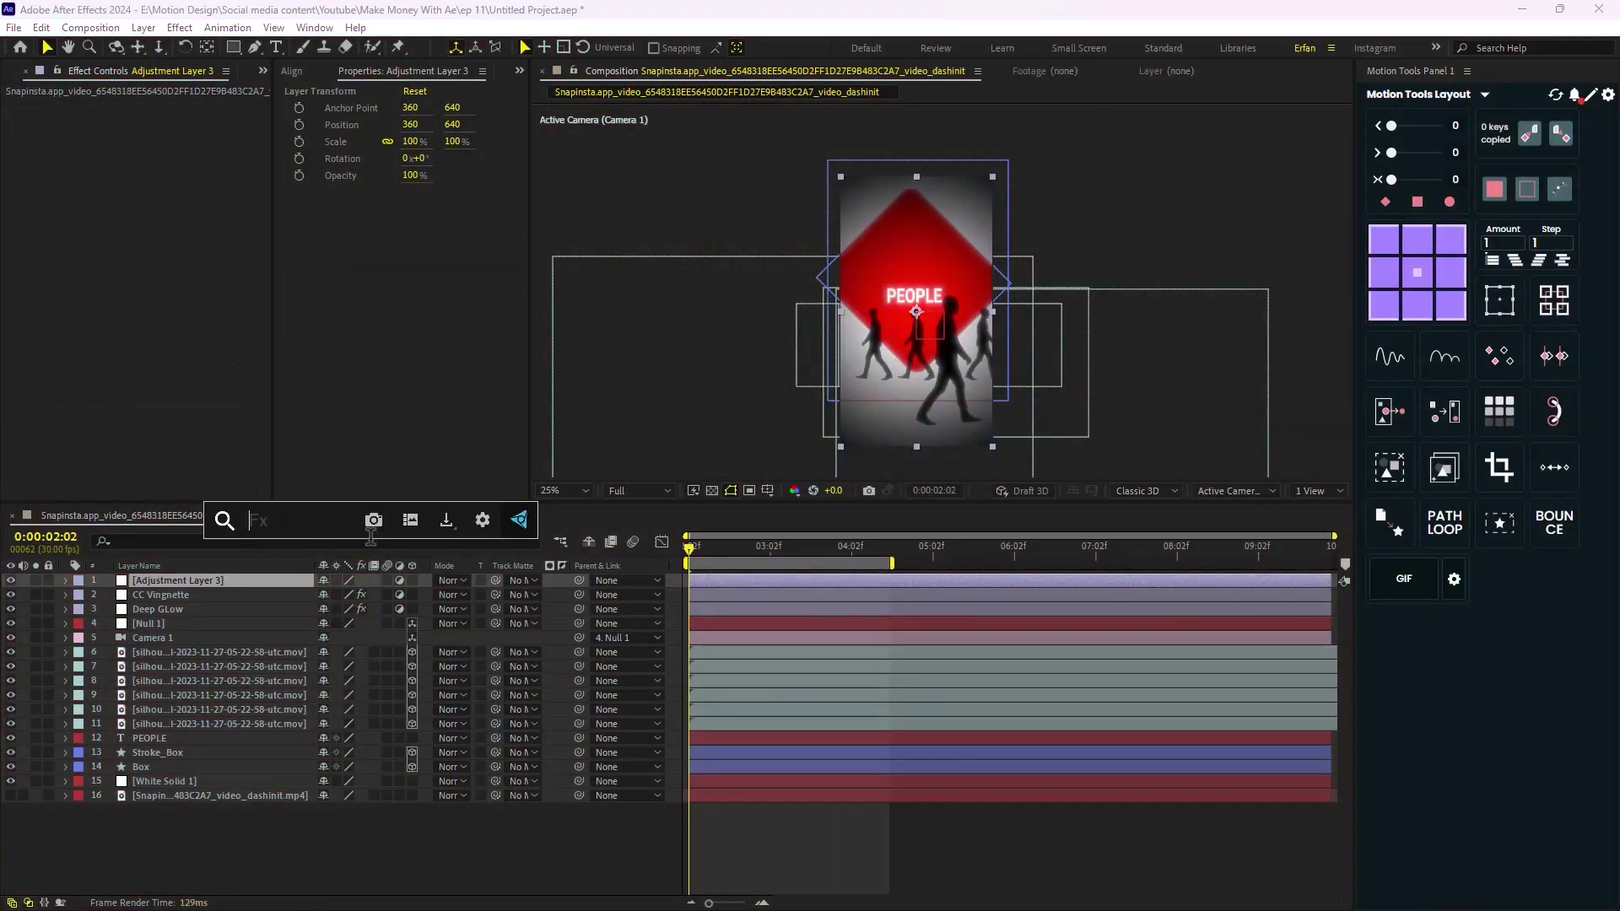
{"action": "type", "text": "film gru"}
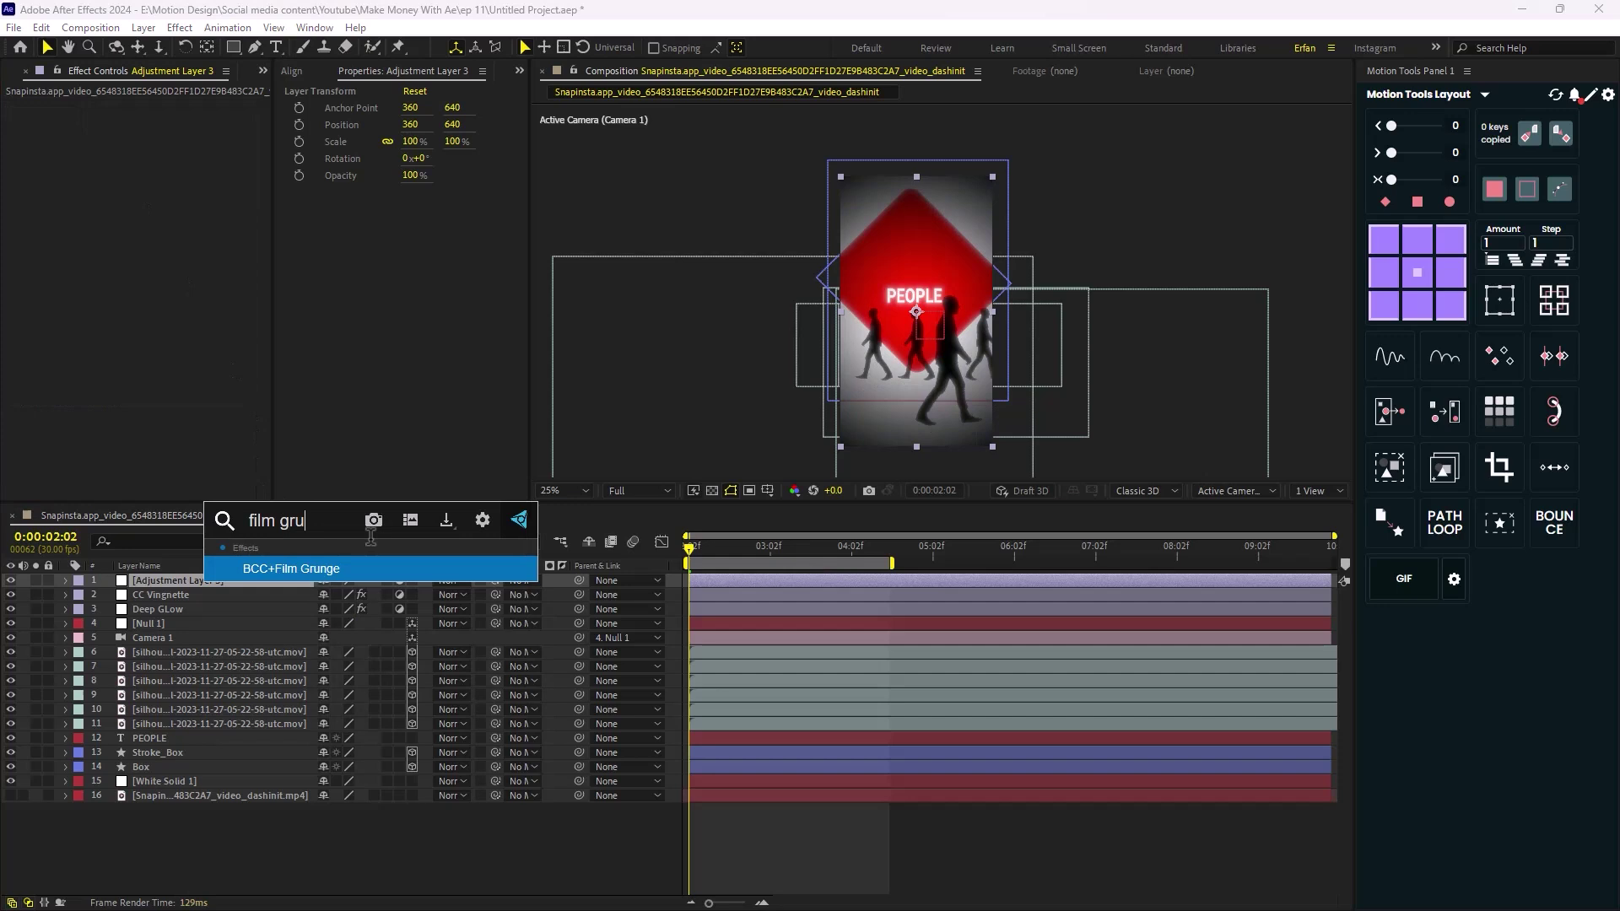
{"action": "left_click", "coordinate": [359, 569]}
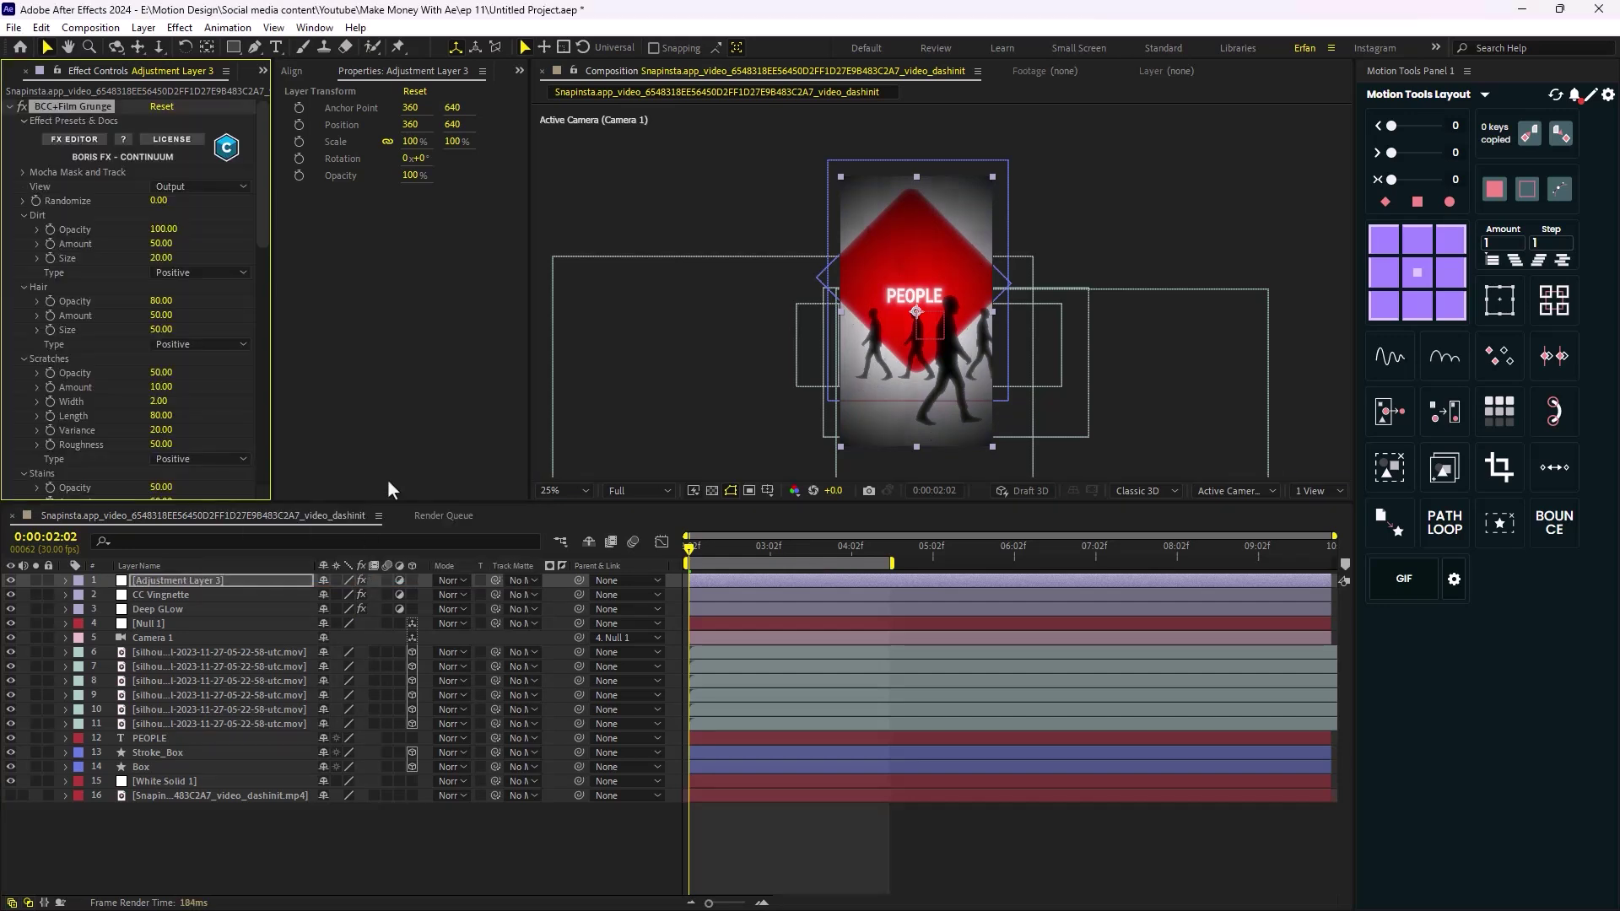
{"action": "left_click", "coordinate": [228, 186]}
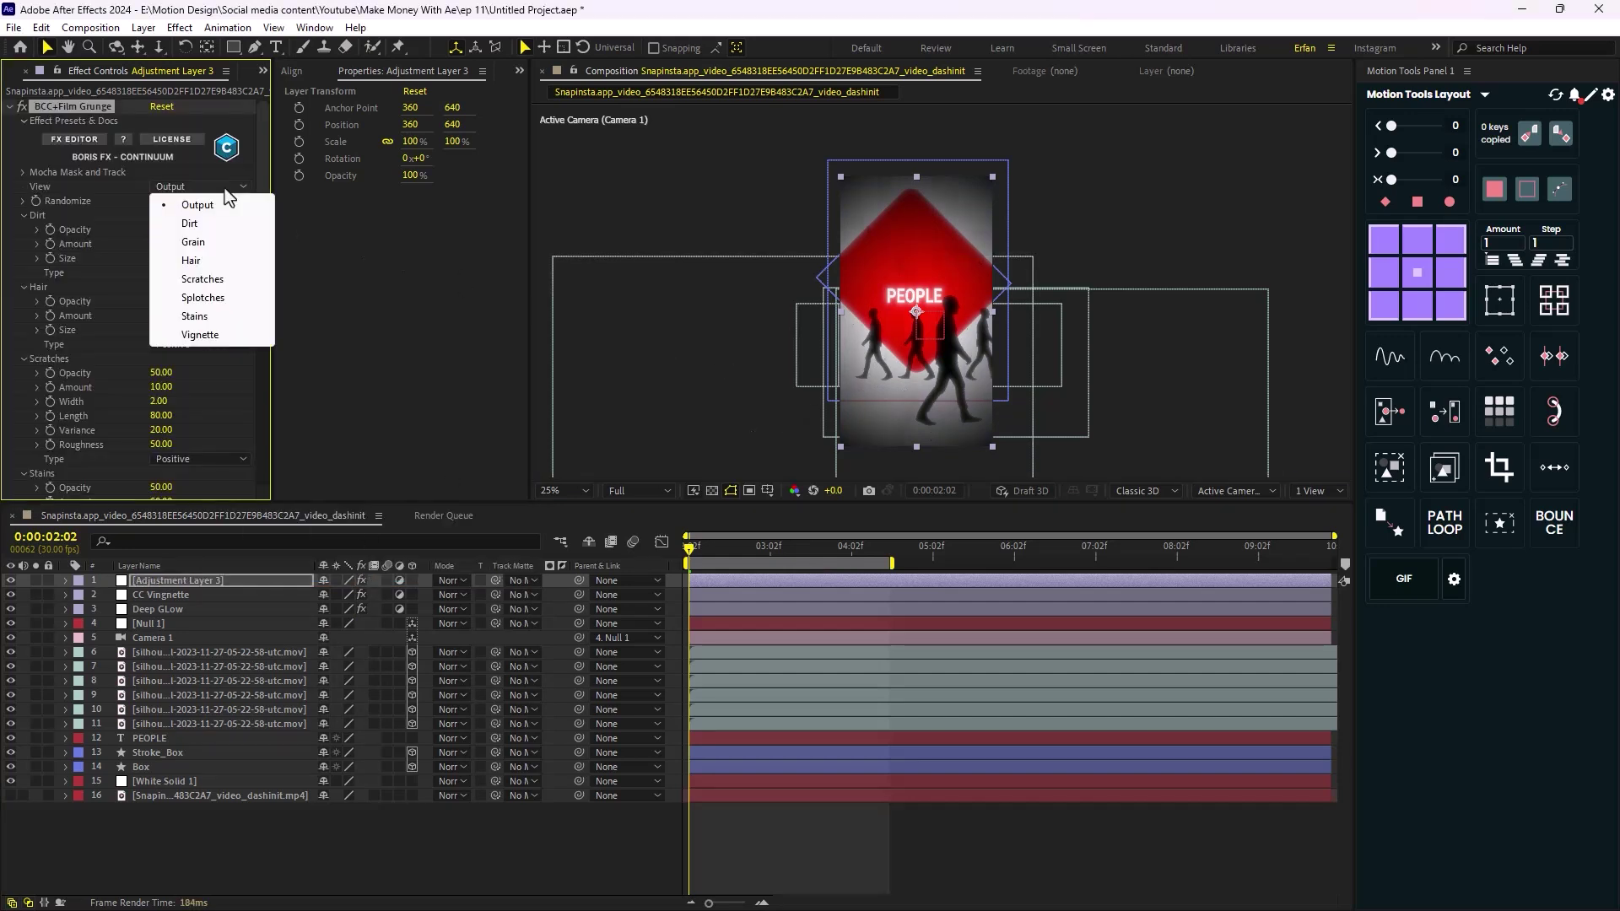
{"action": "left_click", "coordinate": [238, 246]}
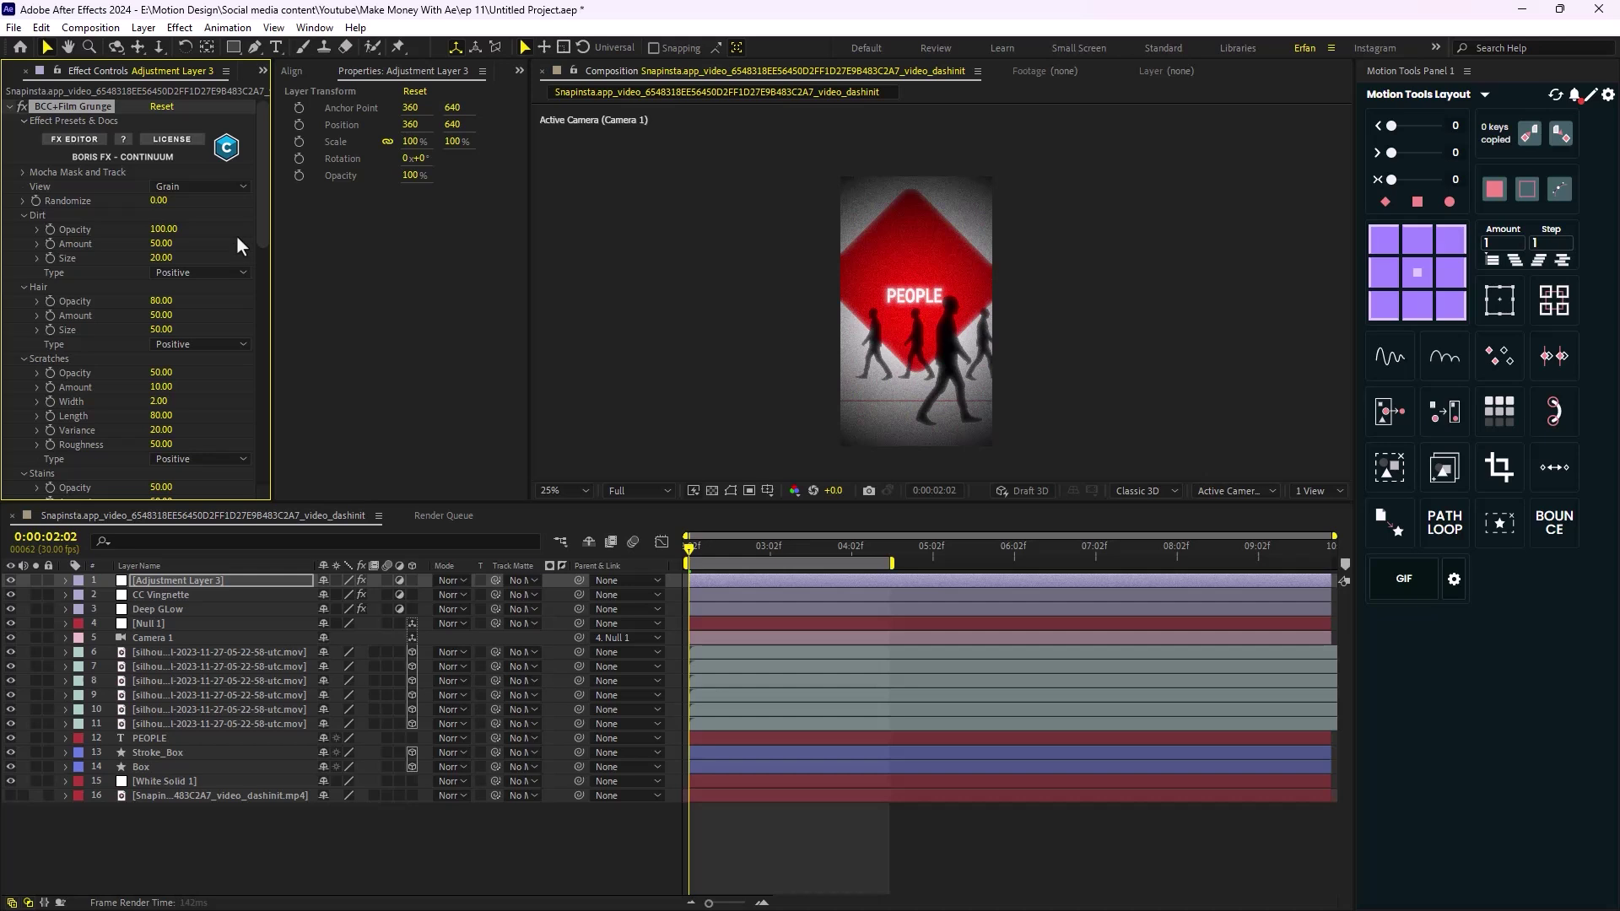
{"action": "left_click", "coordinate": [227, 189]}
{"action": "left_click", "coordinate": [226, 219]}
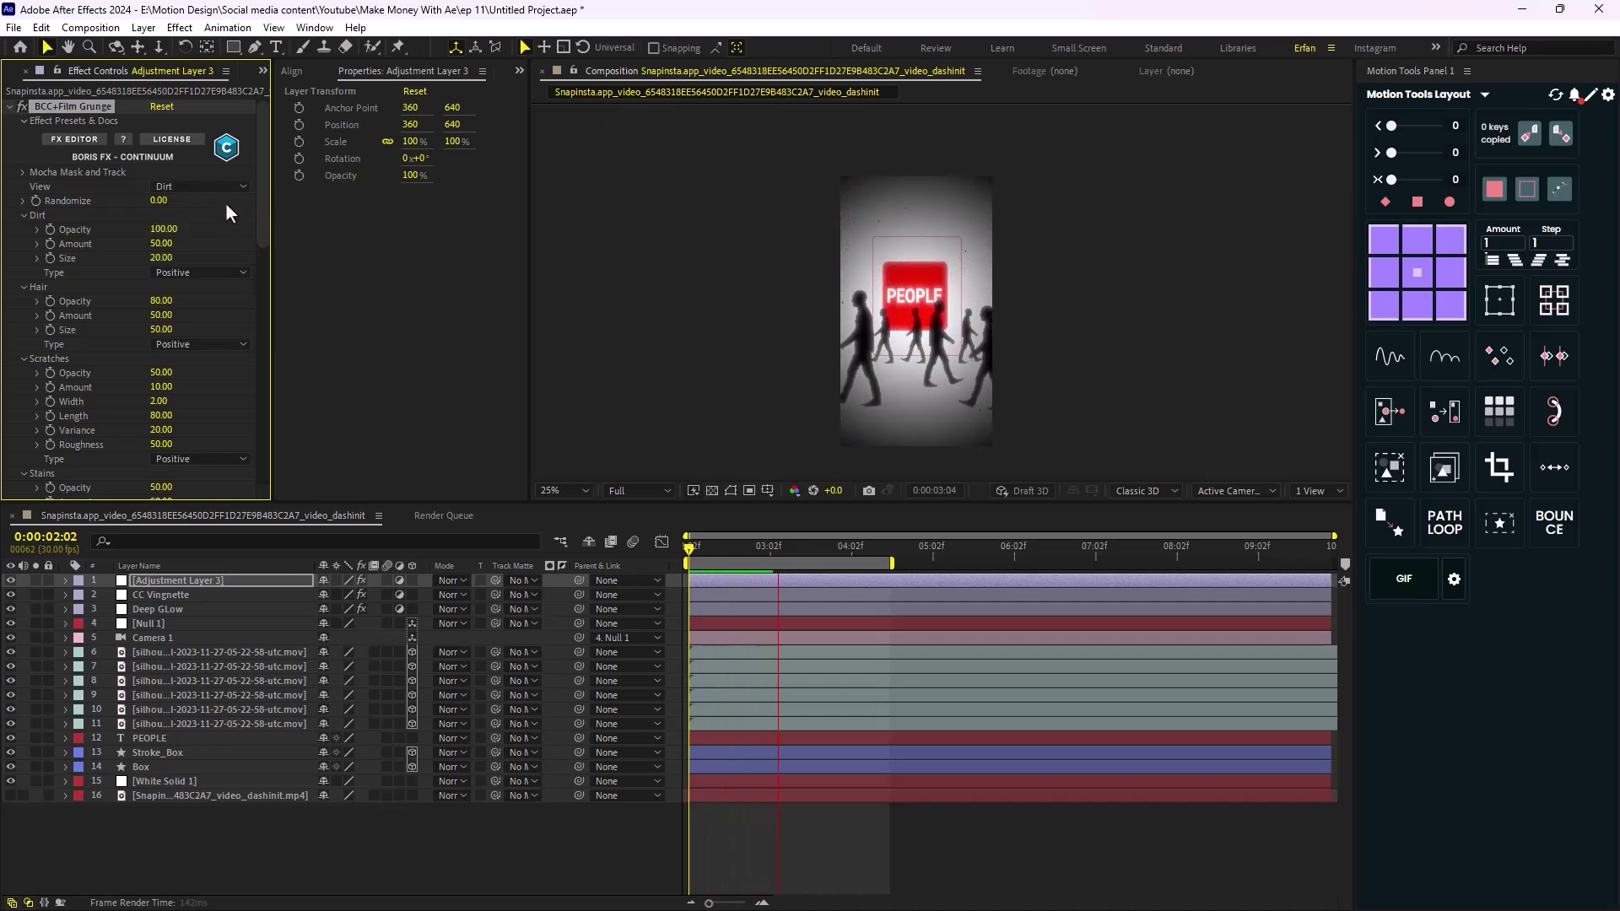
{"action": "left_click", "coordinate": [226, 189]}
{"action": "left_click", "coordinate": [210, 262]}
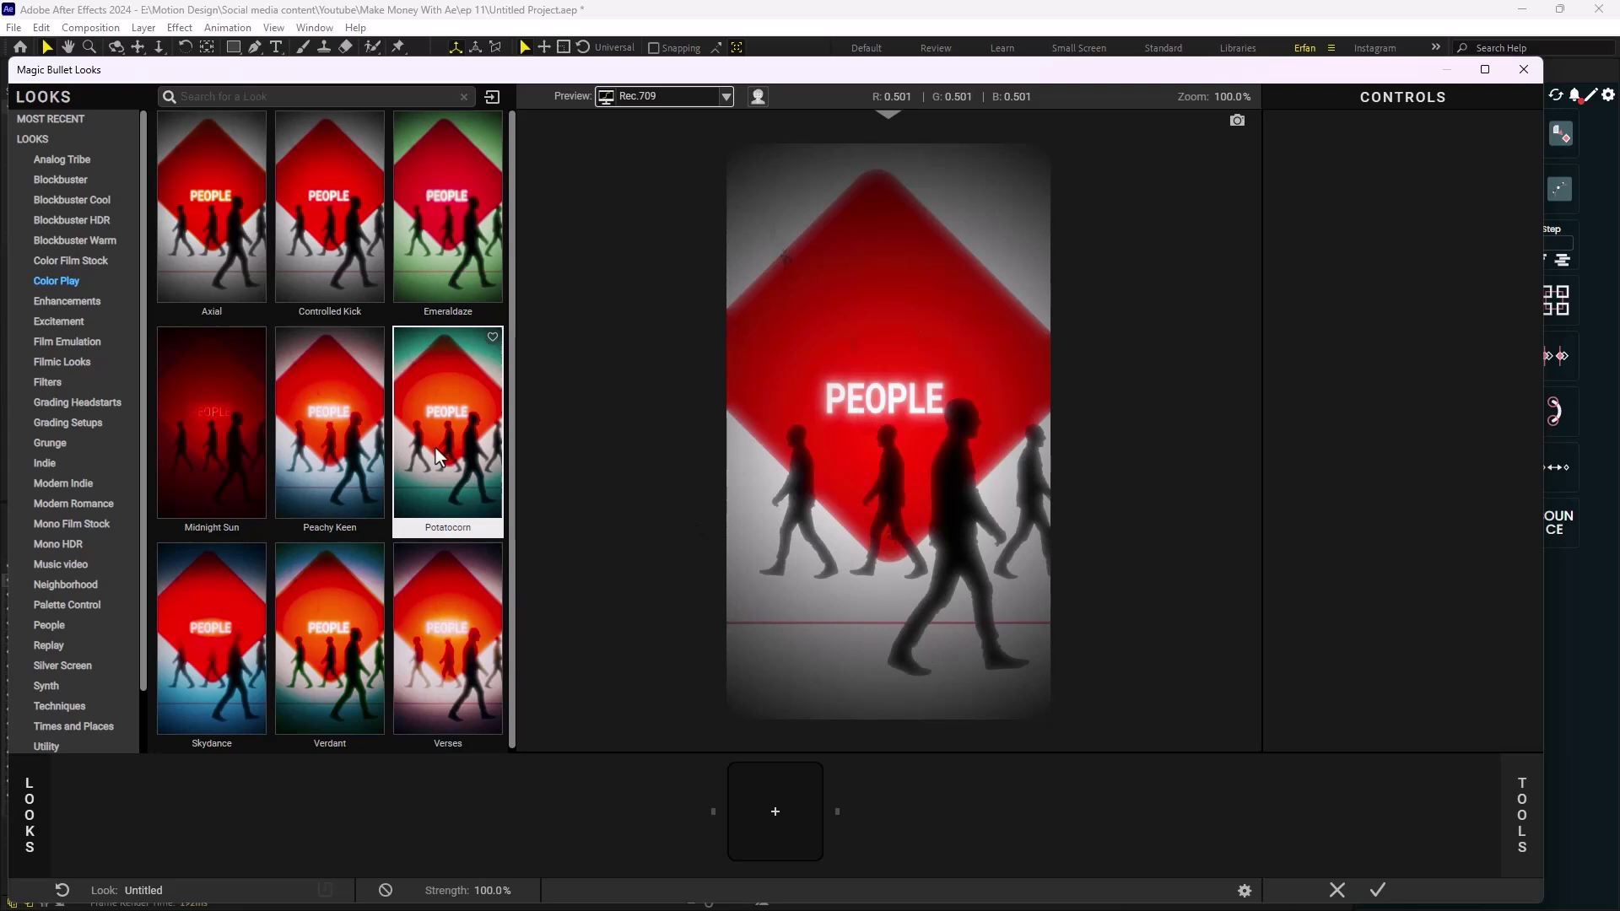
Step: Try the Skydance, Low Sodium and SPF looks
{"action": "left_click", "coordinate": [245, 574]}
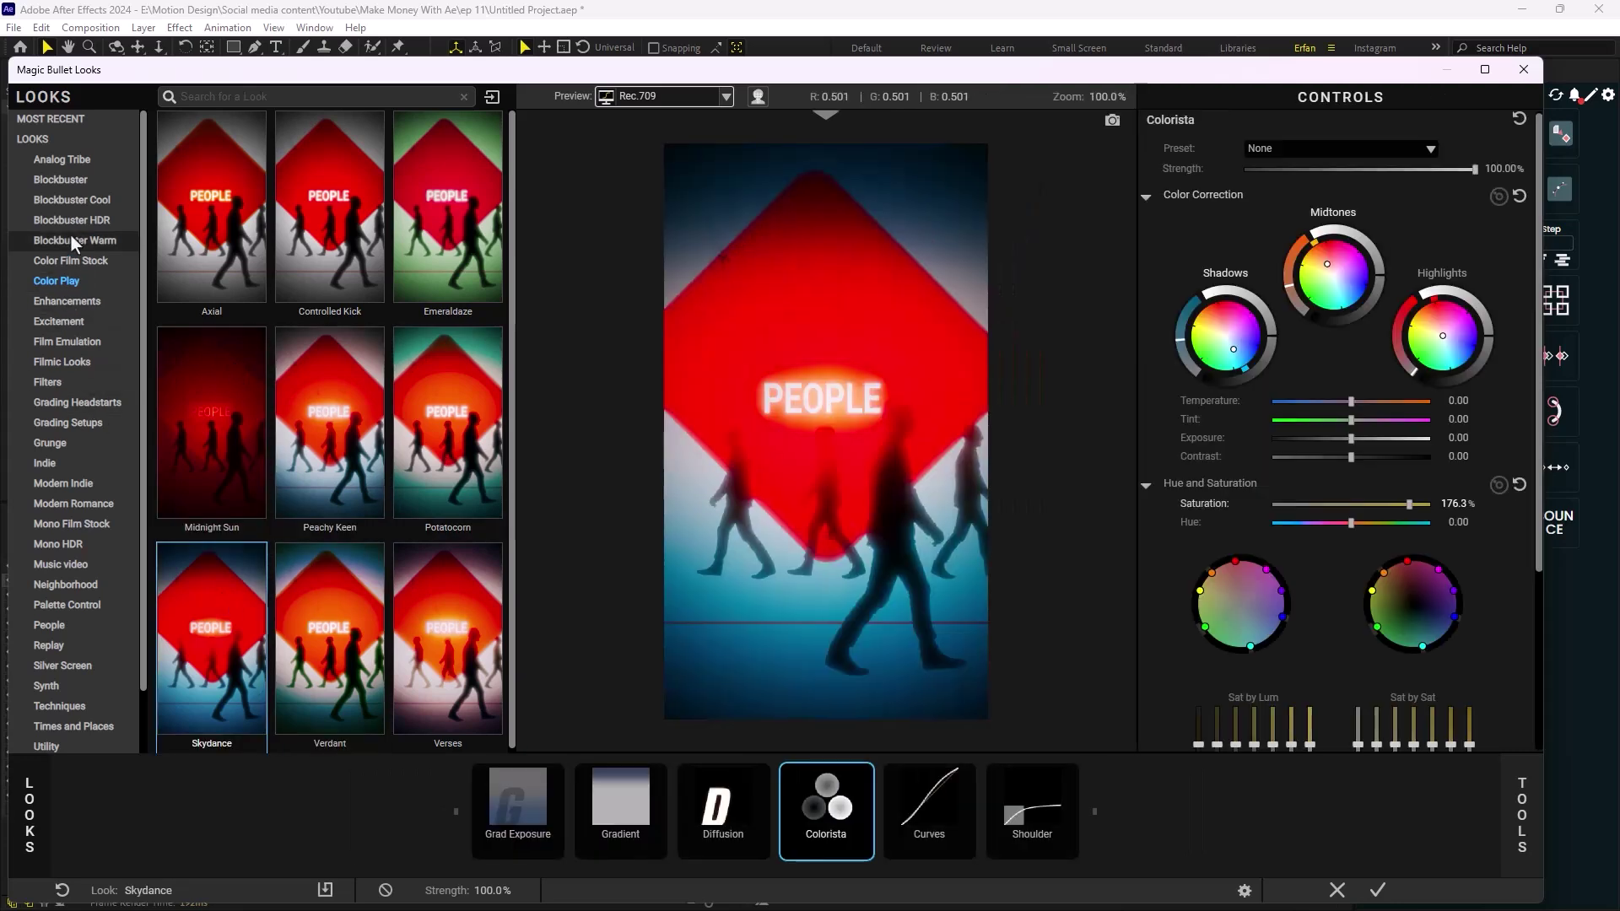
{"action": "left_click", "coordinate": [68, 228]}
{"action": "left_click", "coordinate": [355, 506]}
{"action": "scroll", "coordinate": [404, 514], "scroll_direction": "down", "scroll_amount": 2}
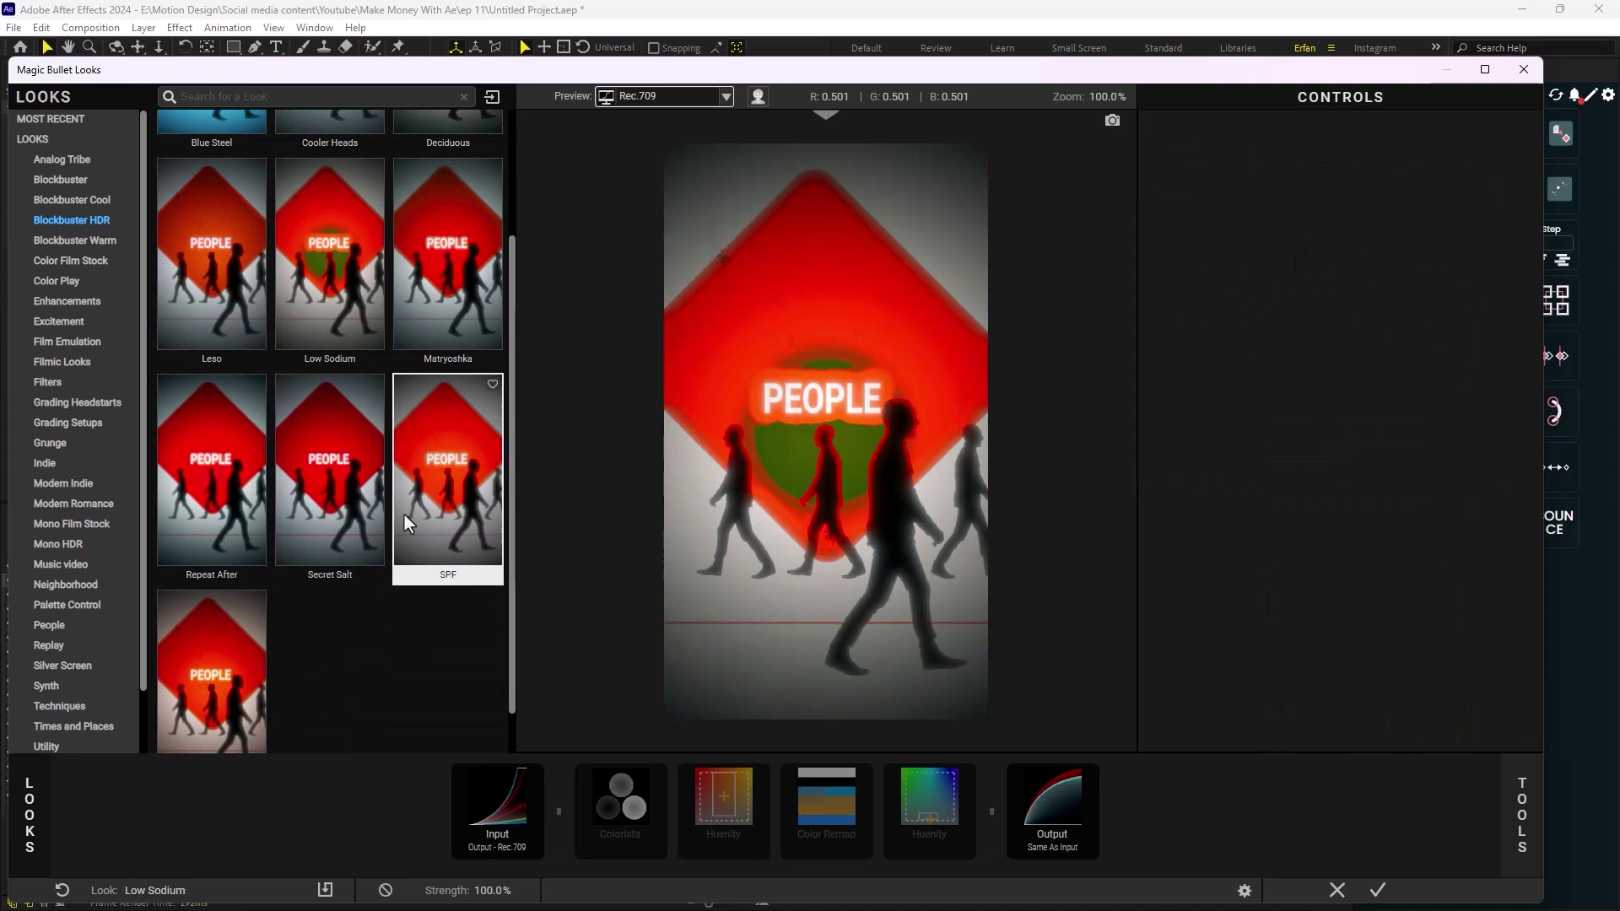
{"action": "left_click", "coordinate": [403, 515]}
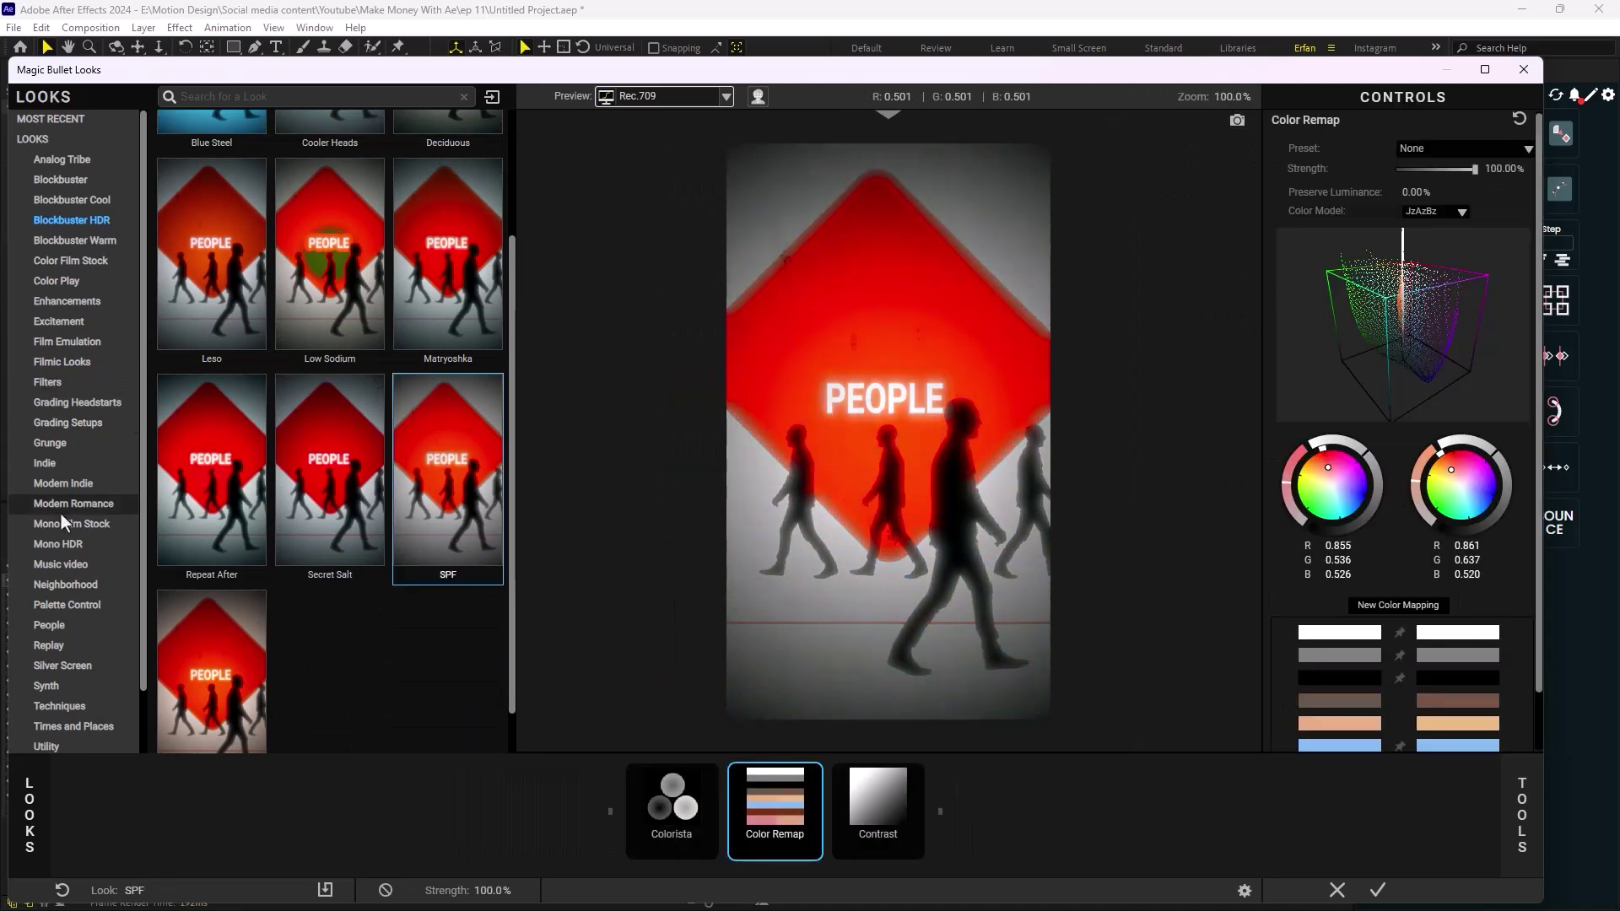
Step: Browse Mono Film Stock, Modern Indie and Indie categories, then apply Buckingham
{"action": "left_click", "coordinate": [60, 523]}
{"action": "left_click", "coordinate": [64, 485]}
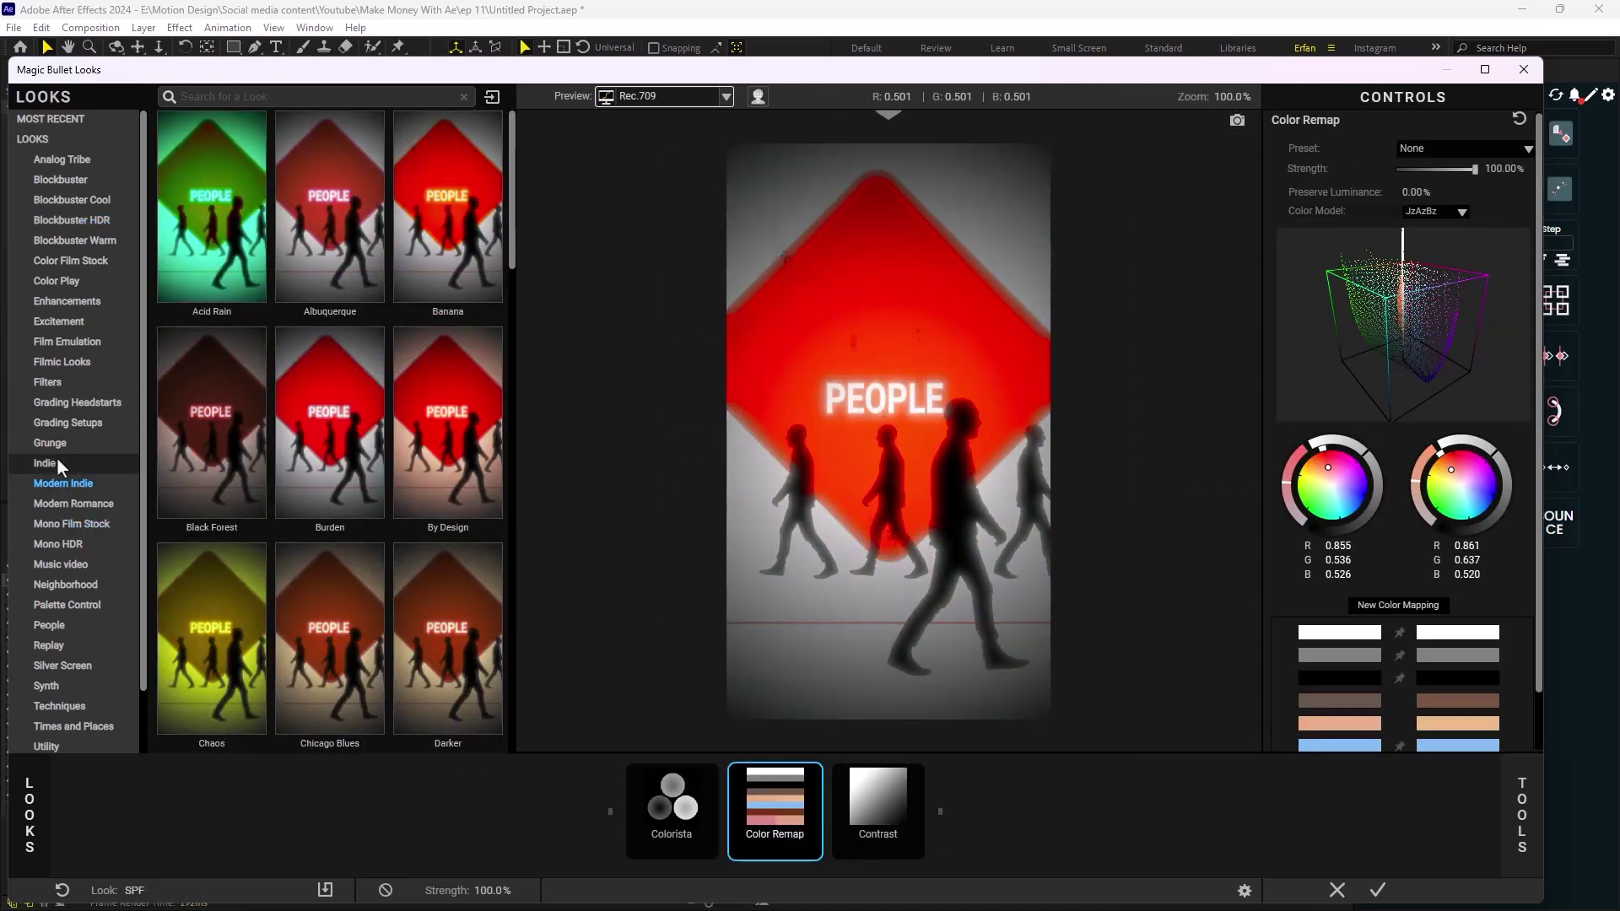
{"action": "left_click", "coordinate": [57, 460]}
{"action": "left_click", "coordinate": [439, 201]}
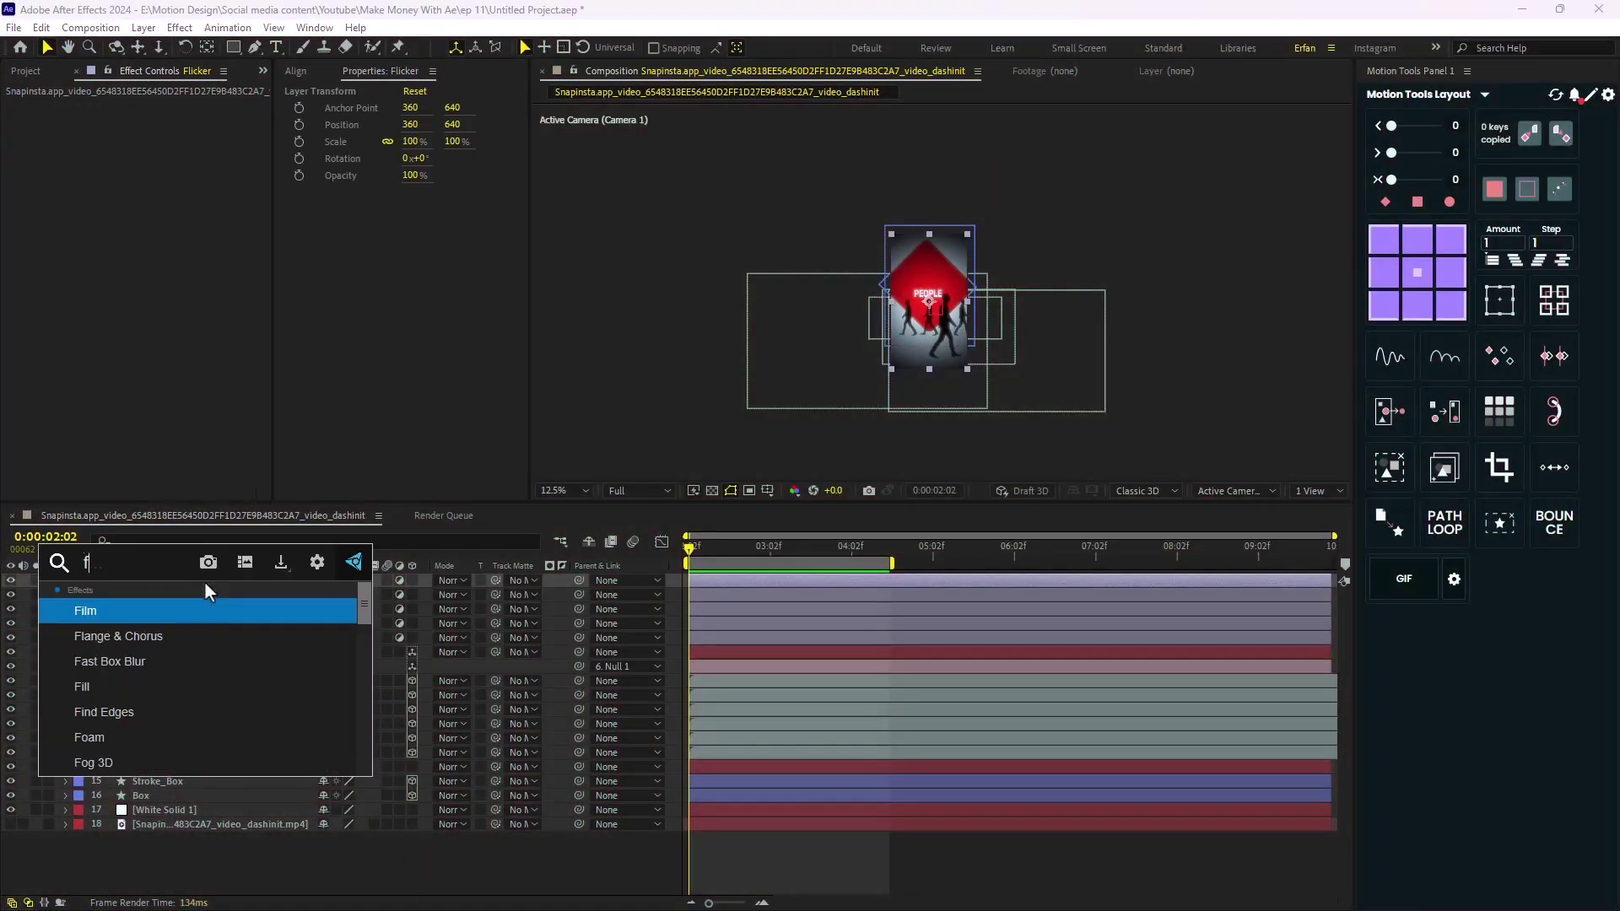
Step: Apply S_Flicker to the Flicker layer with Rand Freq set to 12
{"action": "type", "text": "lick"}
{"action": "key", "text": "Return"}
{"action": "left_click", "coordinate": [168, 193]}
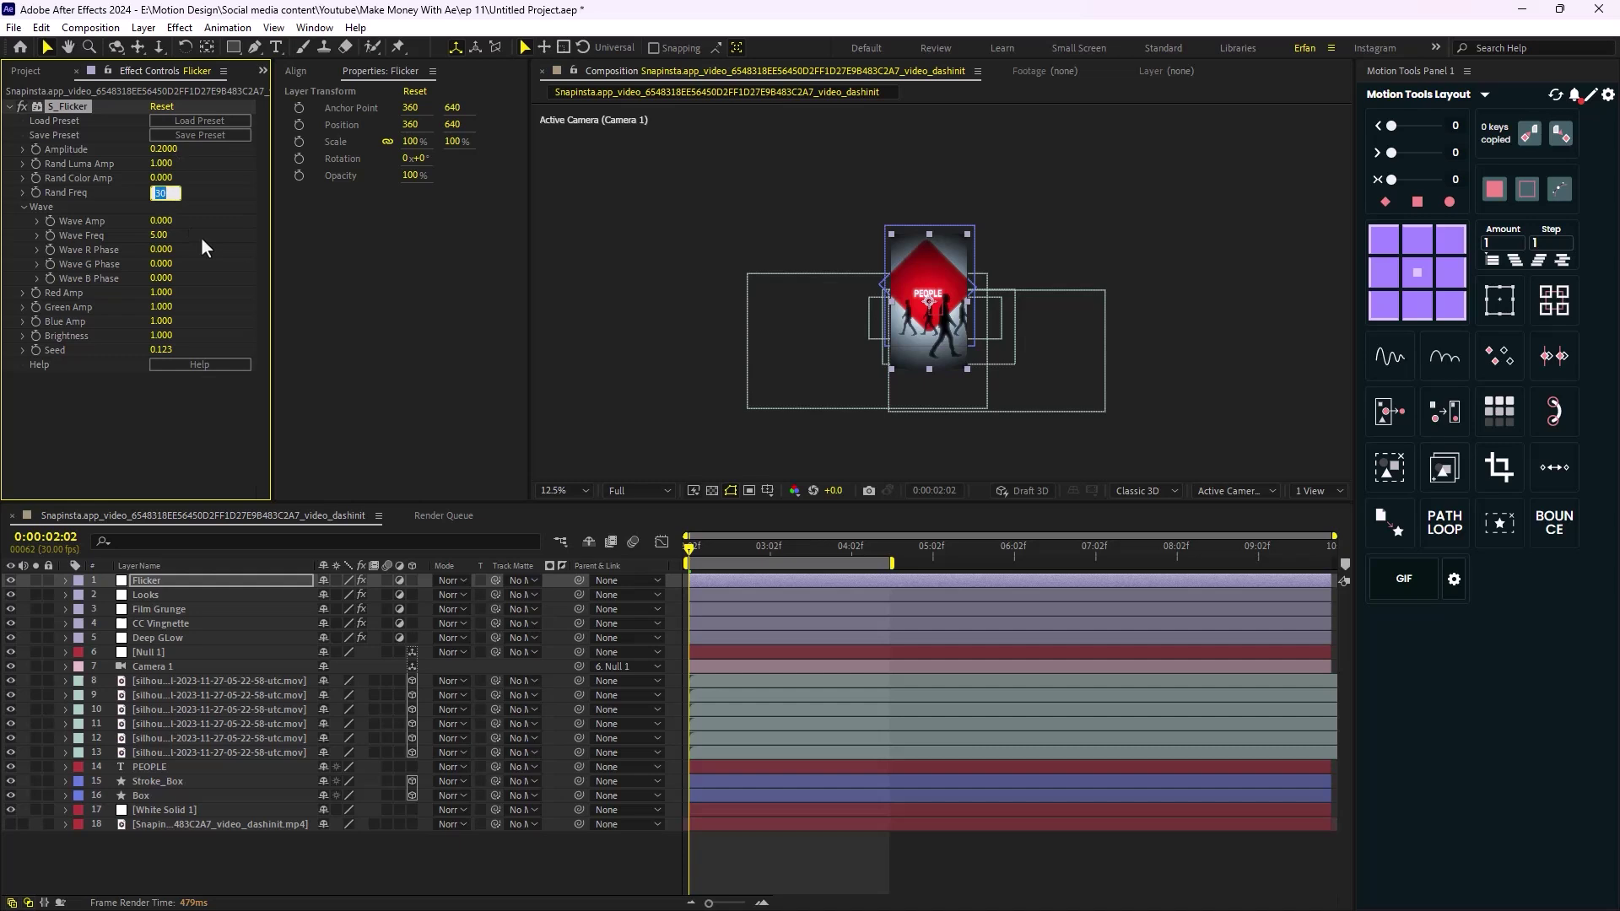
{"action": "scroll", "coordinate": [919, 330], "scroll_direction": "up", "scroll_amount": 3}
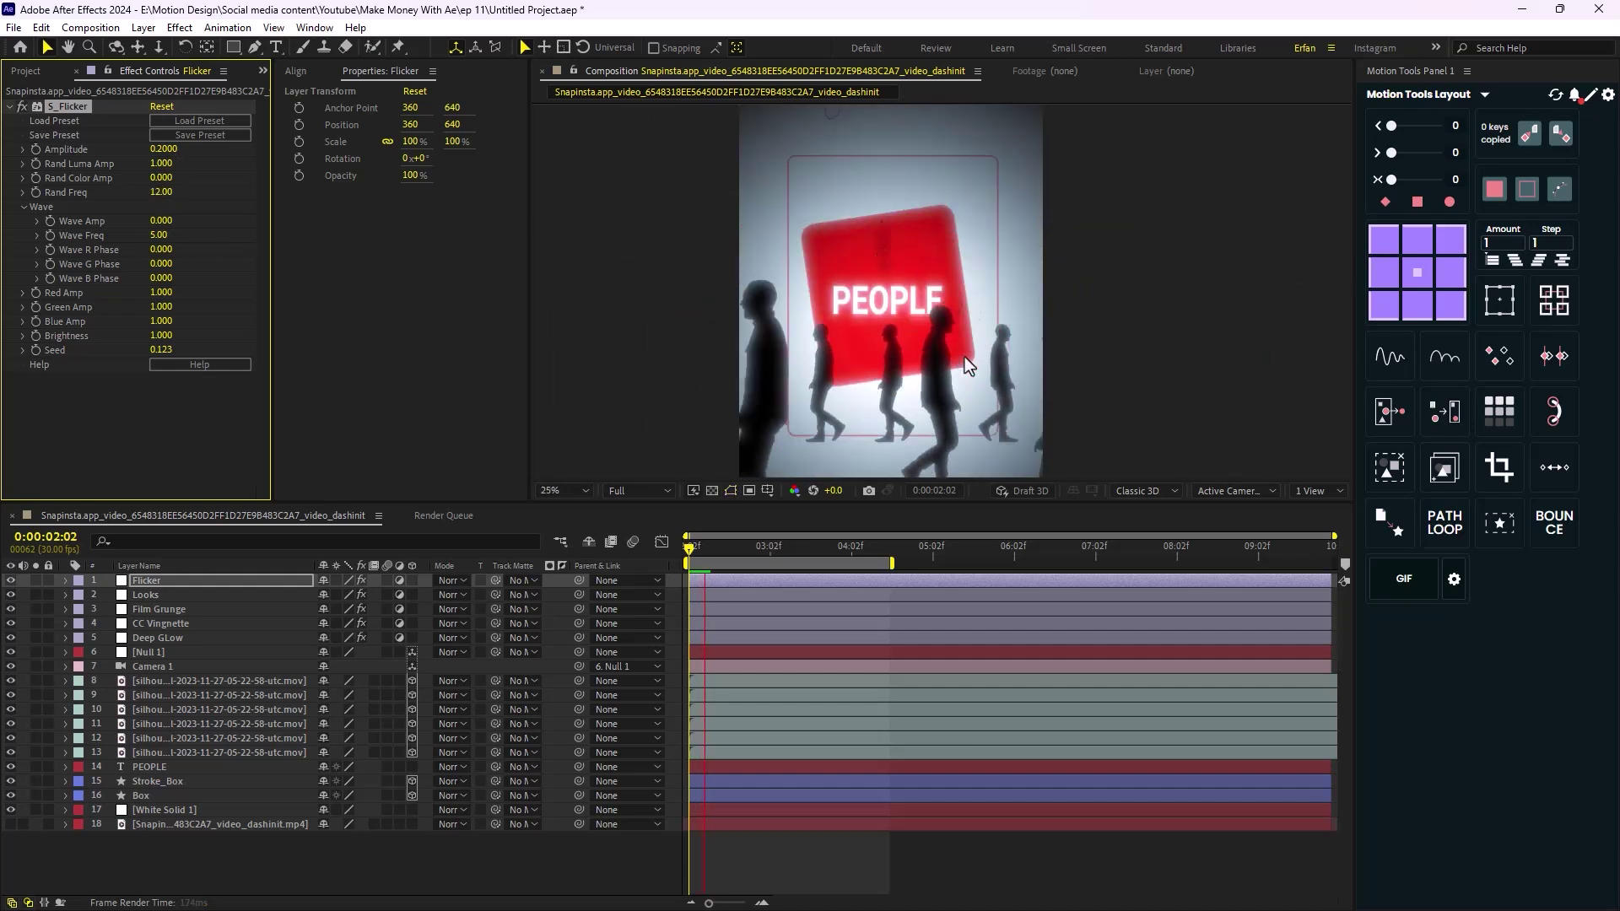
{"action": "scroll", "coordinate": [964, 357], "scroll_direction": "down", "scroll_amount": 2}
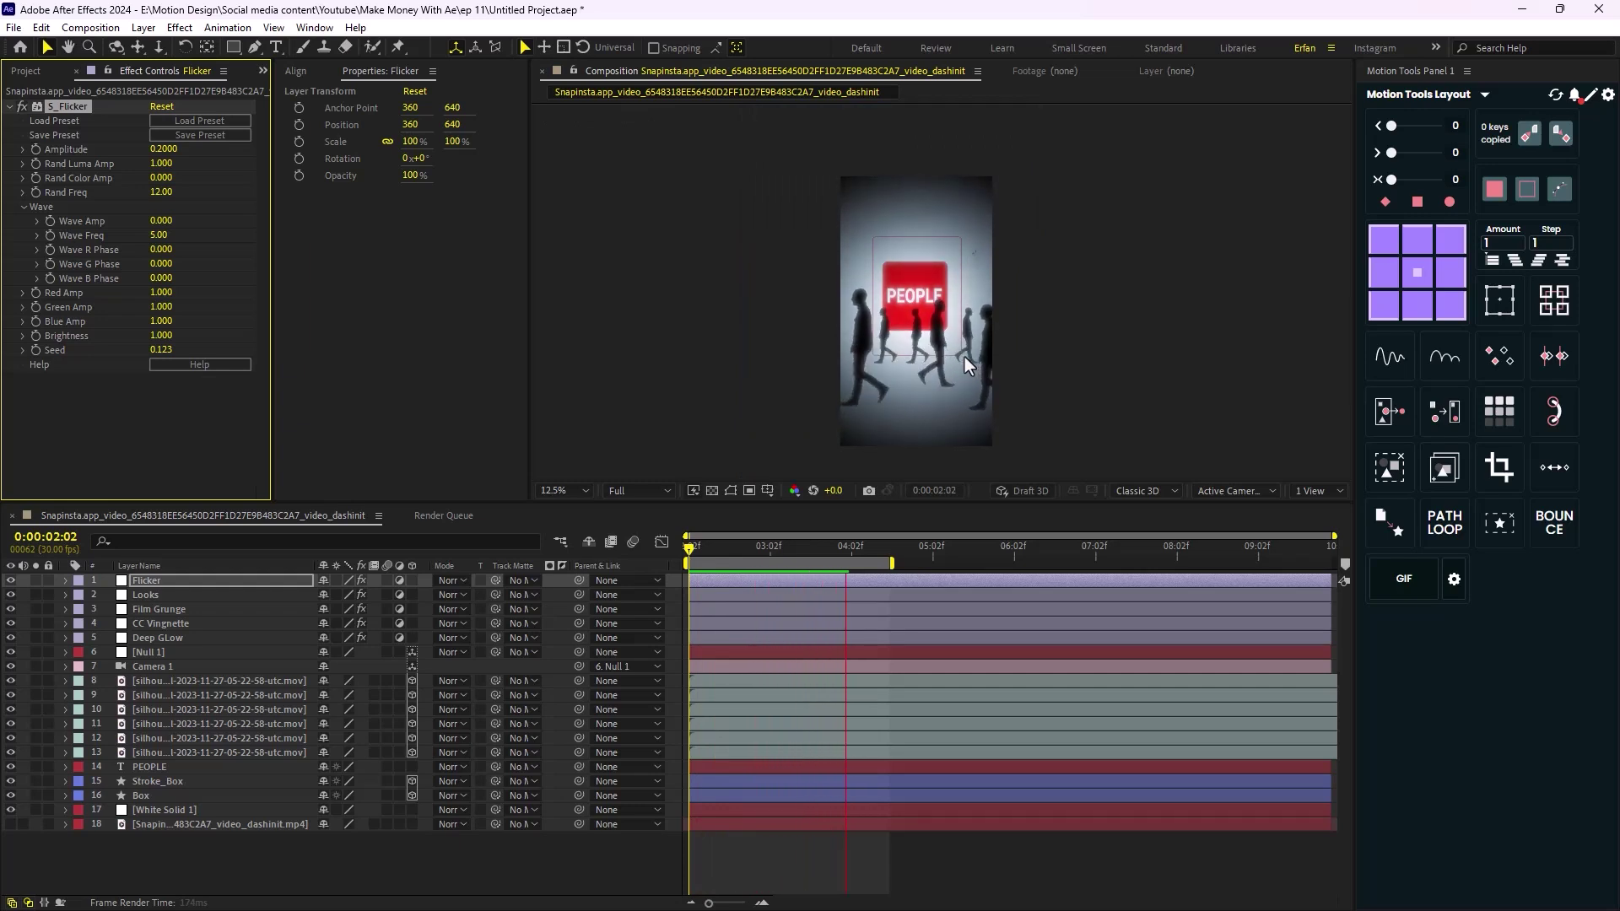
{"action": "scroll", "coordinate": [964, 357], "scroll_direction": "down", "scroll_amount": 1}
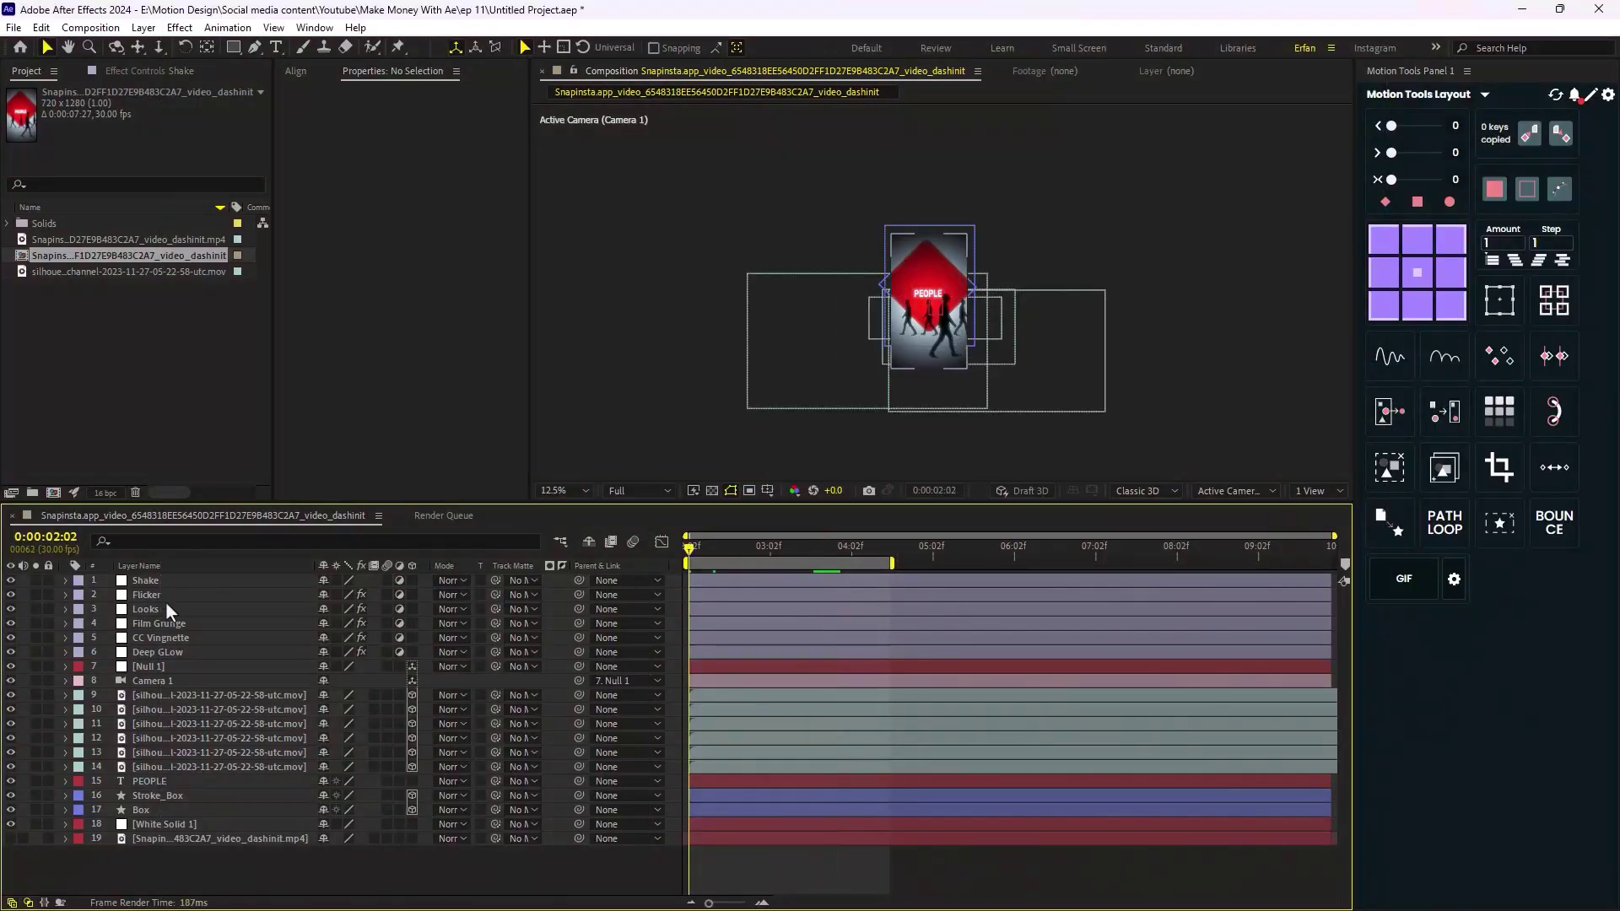
Step: Apply S_Shake to the Shake layer, preview, and lower Amplitude to 0.020 and Frequency to 0.40
{"action": "left_click", "coordinate": [157, 580]}
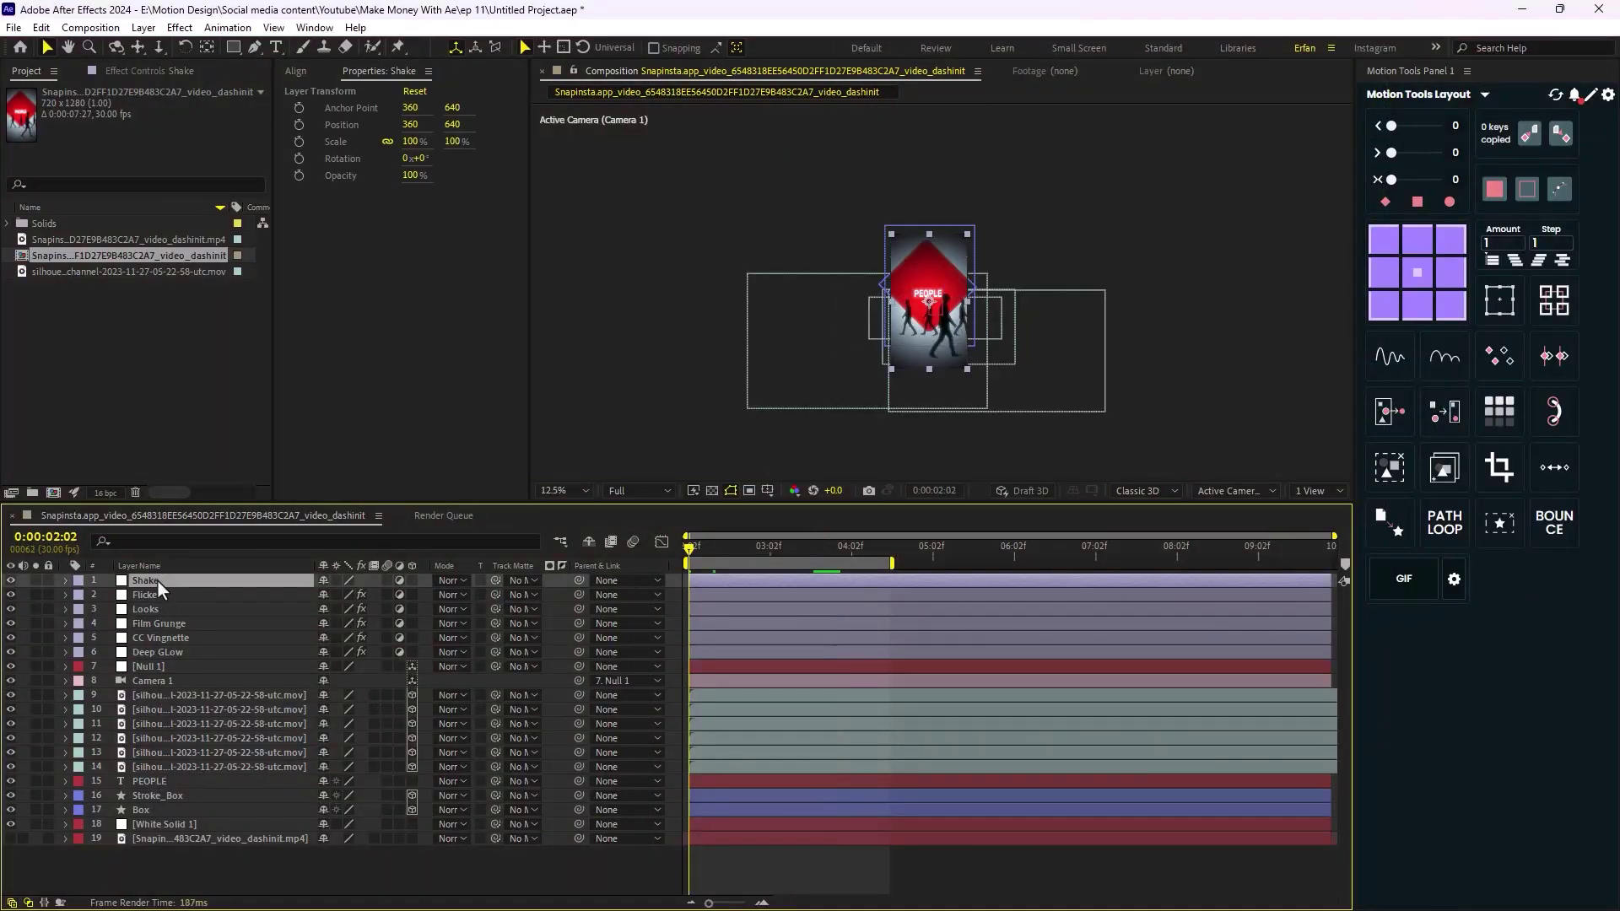
{"action": "key", "text": "ctrl+space"}
{"action": "type", "text": "shake"}
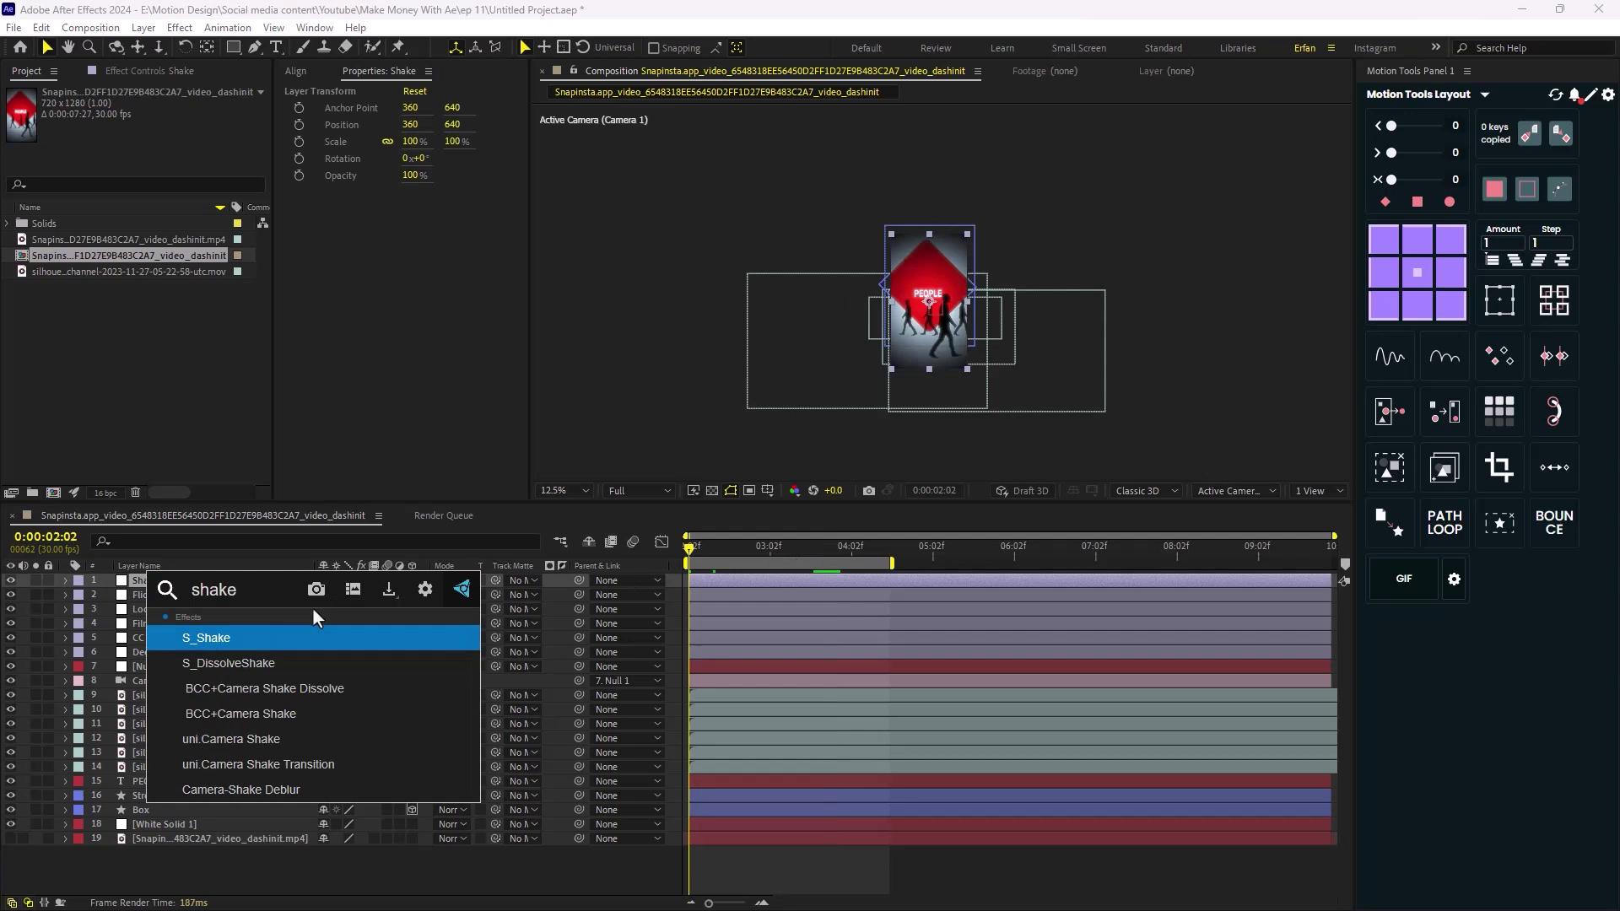
{"action": "key", "text": "Return"}
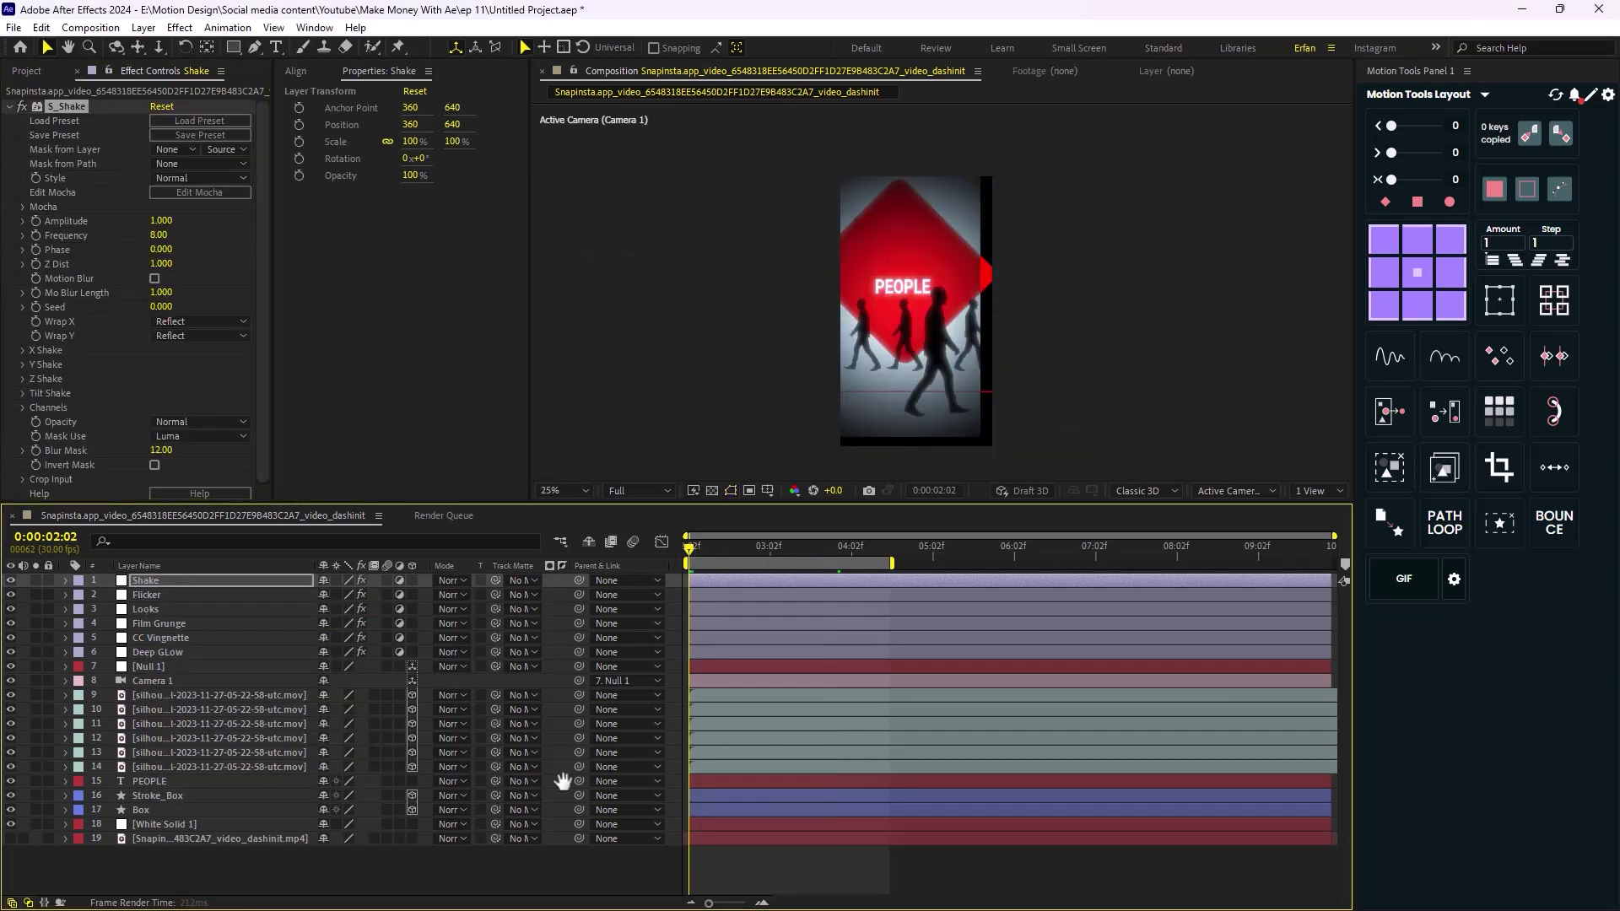
{"action": "key", "text": "space"}
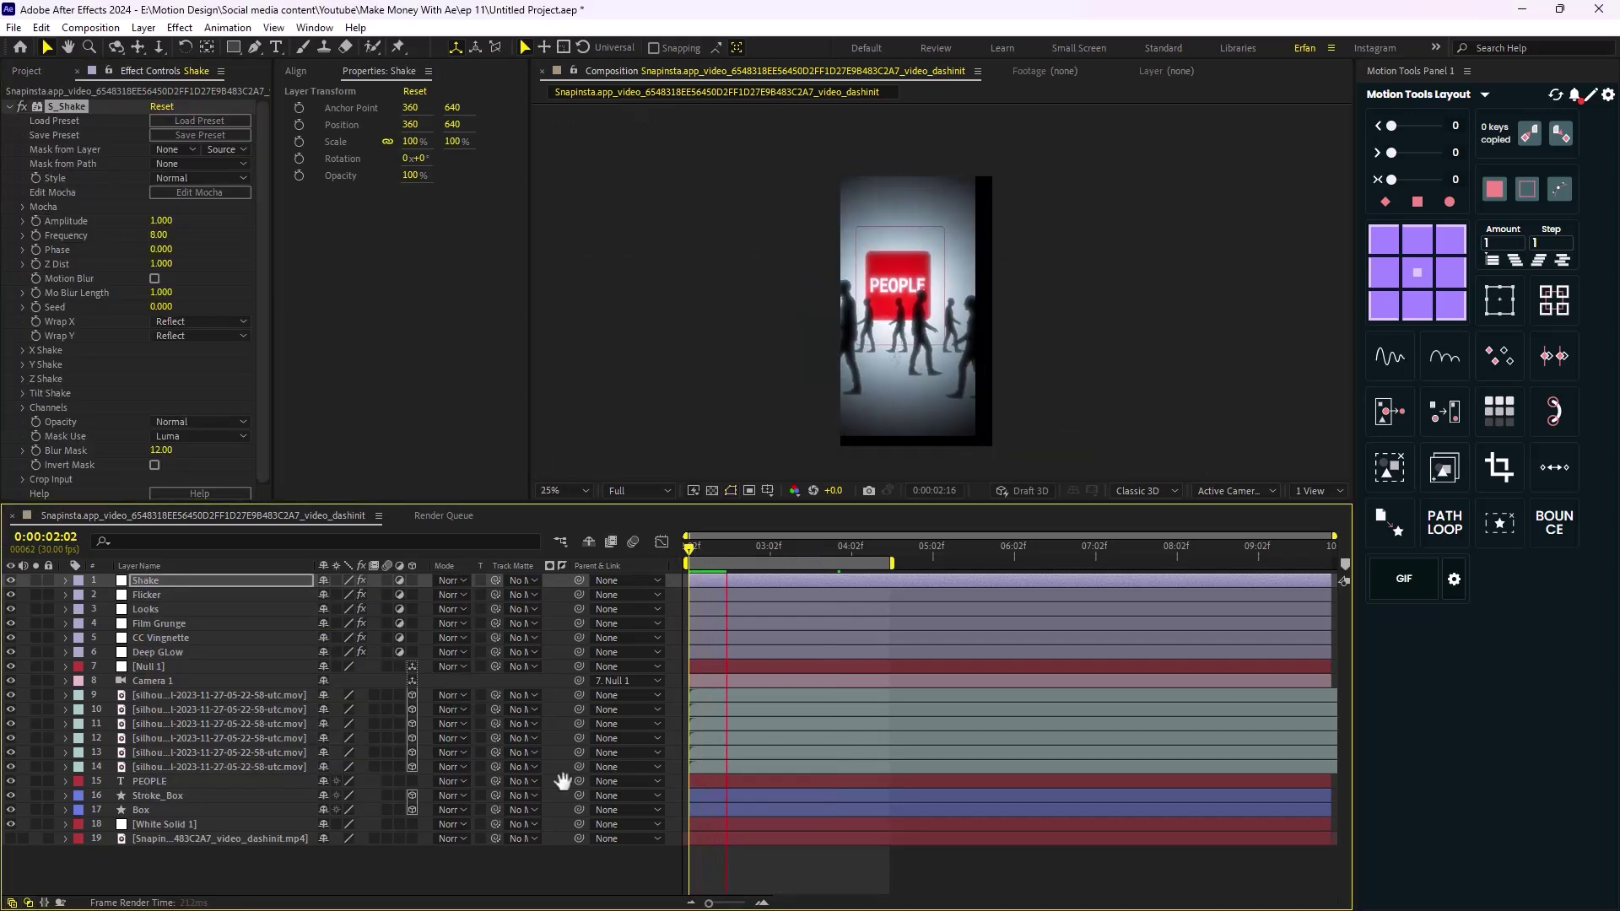
{"action": "key", "text": "space"}
{"action": "left_click_drag", "start_coordinate": [160, 222], "coordinate": [95, 249]}
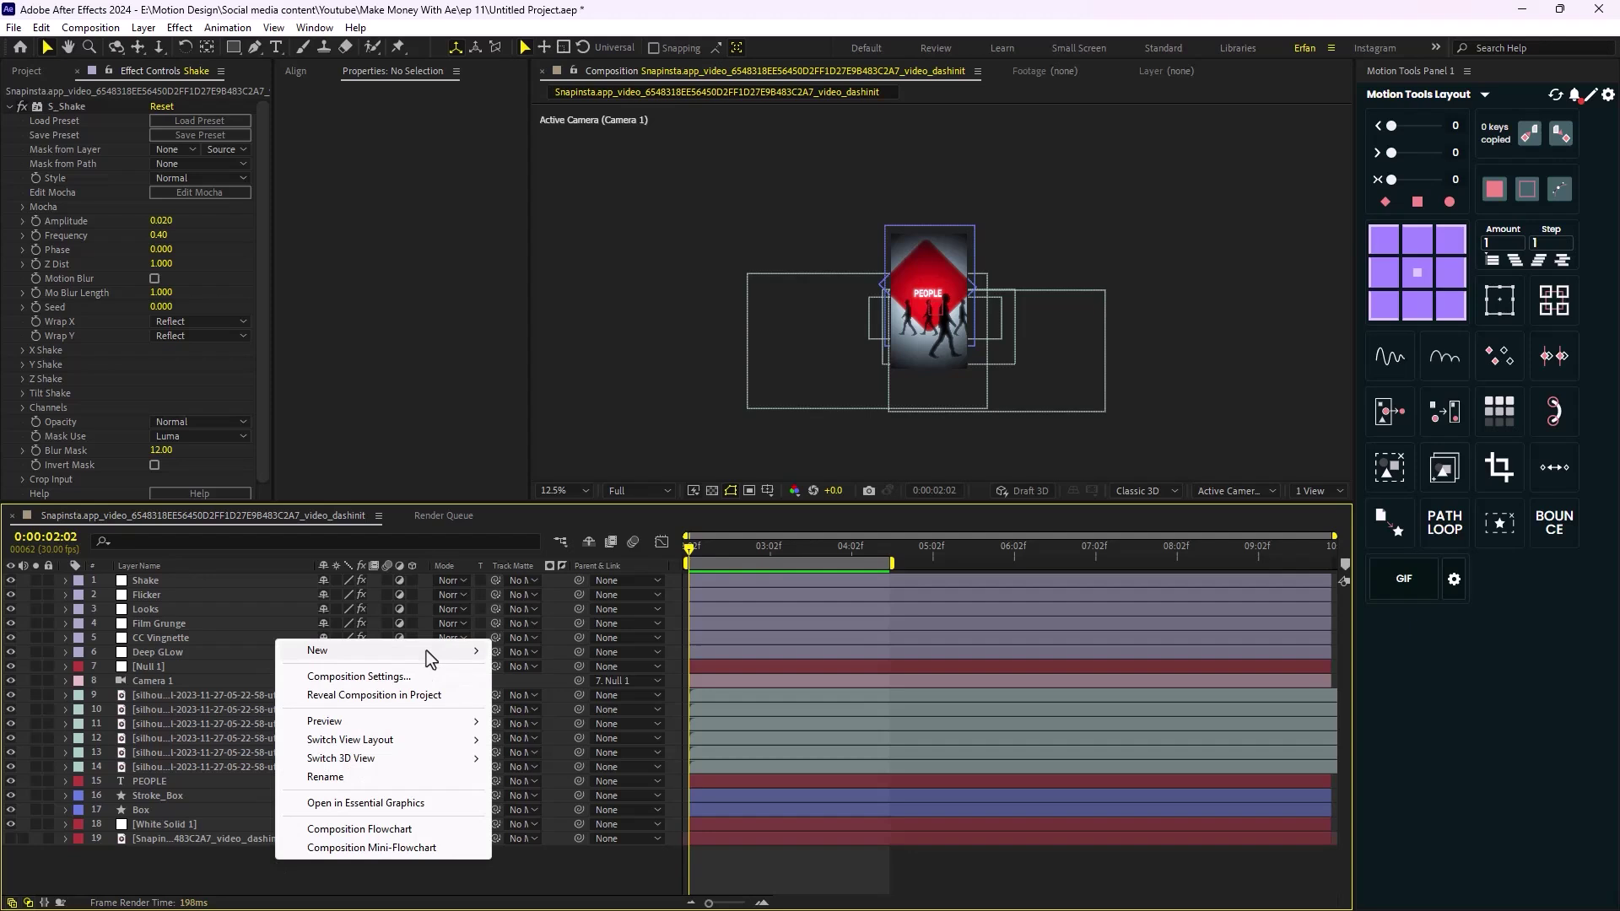
Step: Create a new Dark Gray Solid 2 layer
{"action": "mouse_move", "coordinate": [427, 651]}
{"action": "left_click", "coordinate": [568, 701]}
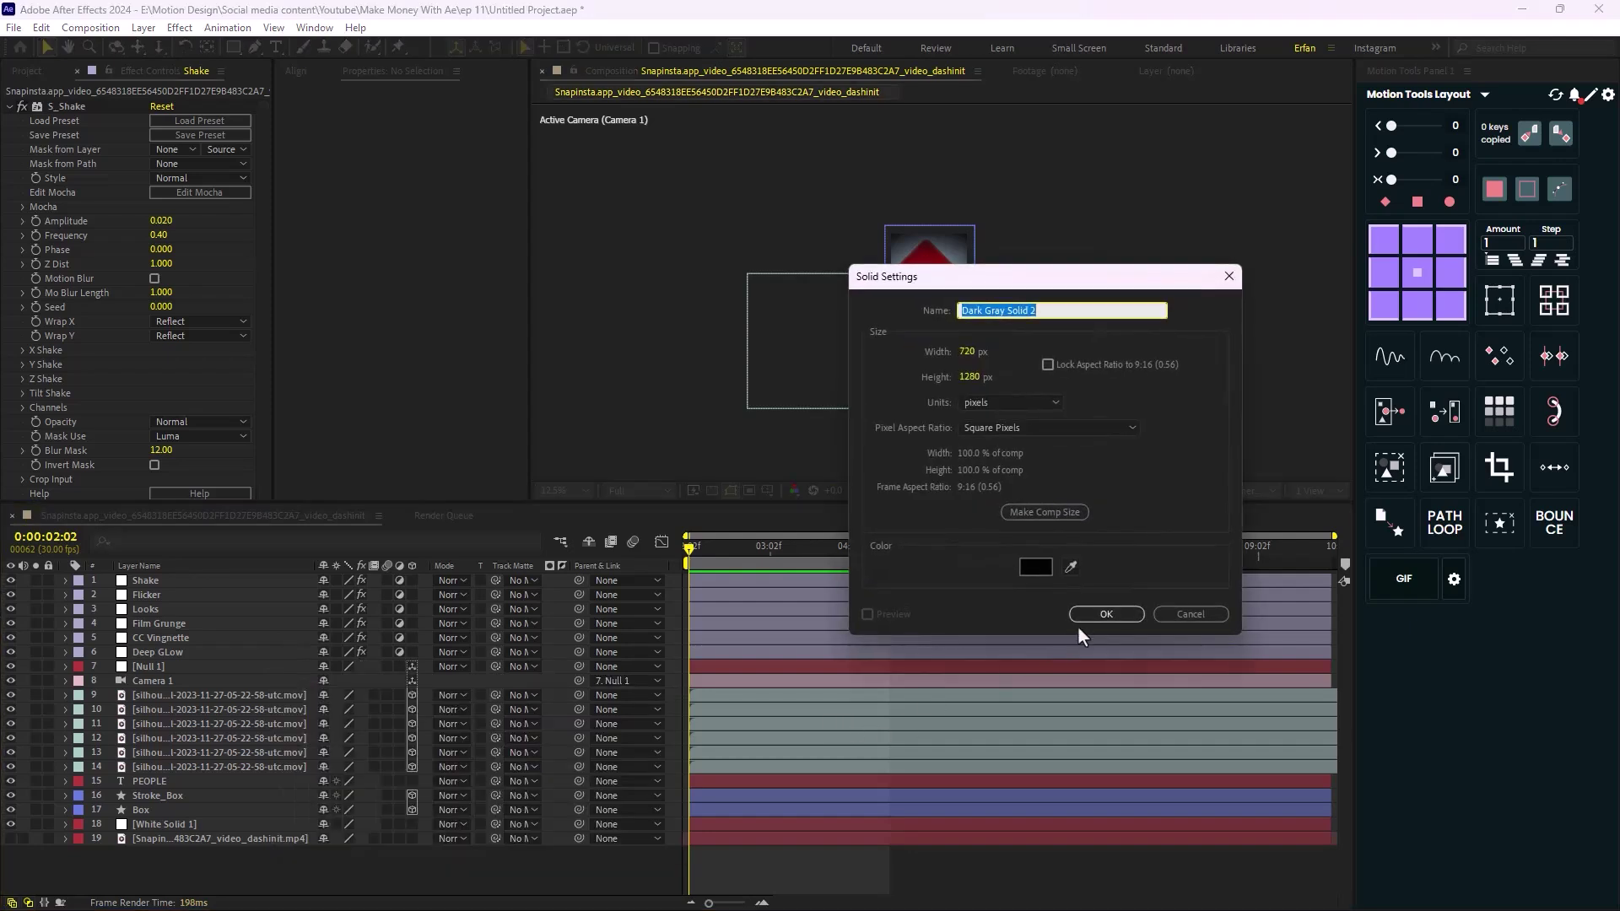
{"action": "left_click", "coordinate": [1097, 616]}
Step: Apply Optical Flares to the solid with Render Mode set to On Transparent
{"action": "key", "text": "ctrl+space"}
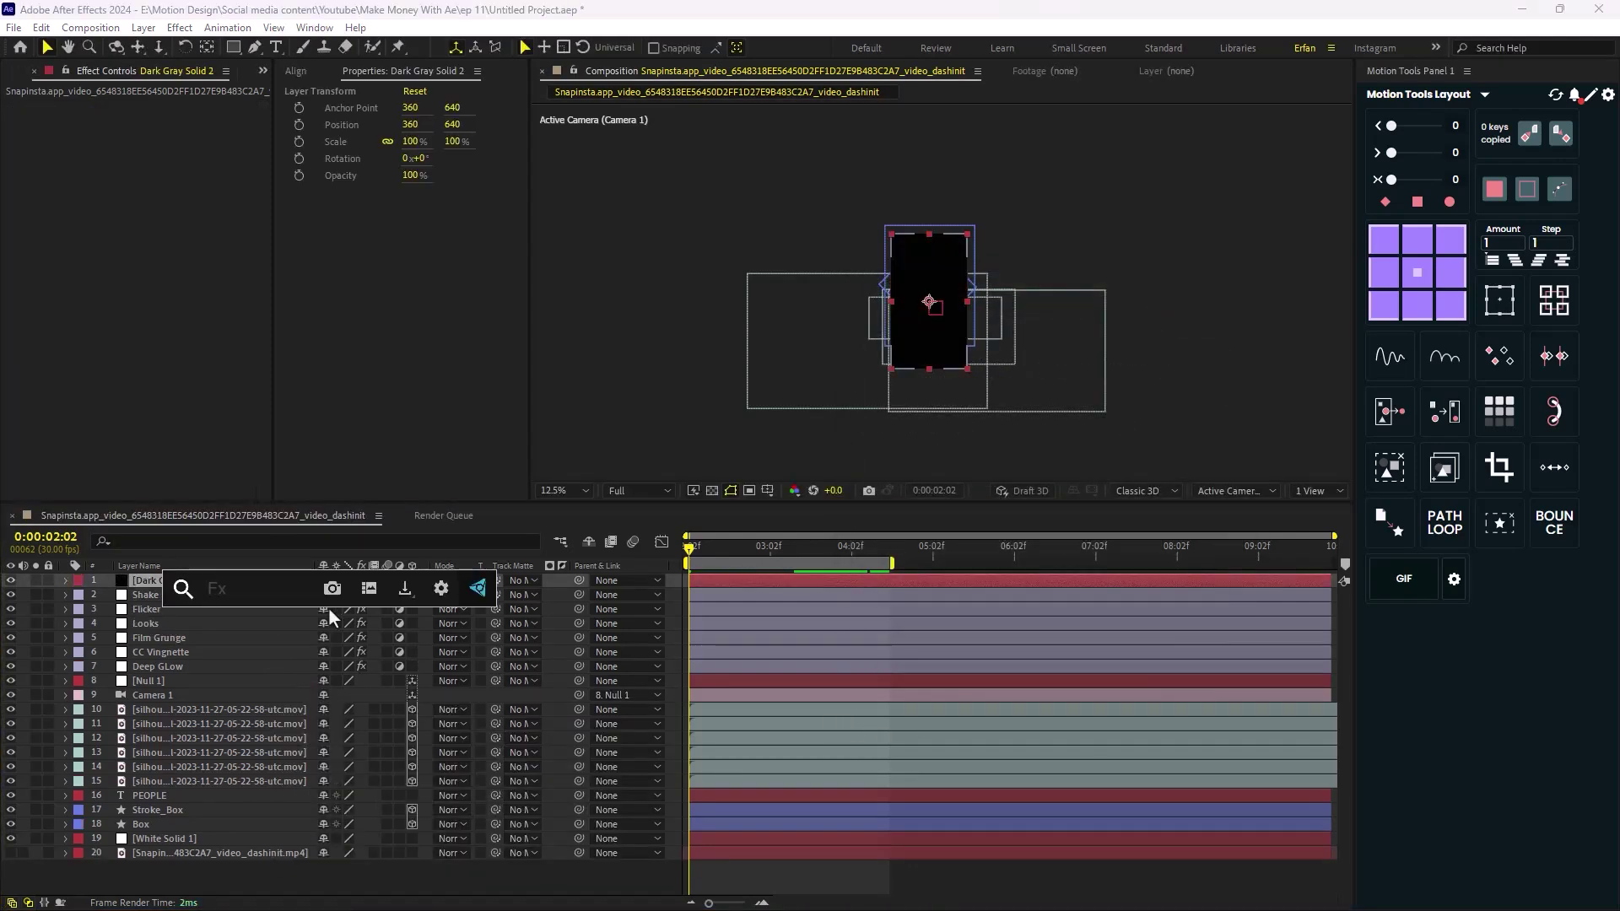
{"action": "type", "text": "opti"}
{"action": "key", "text": "Return"}
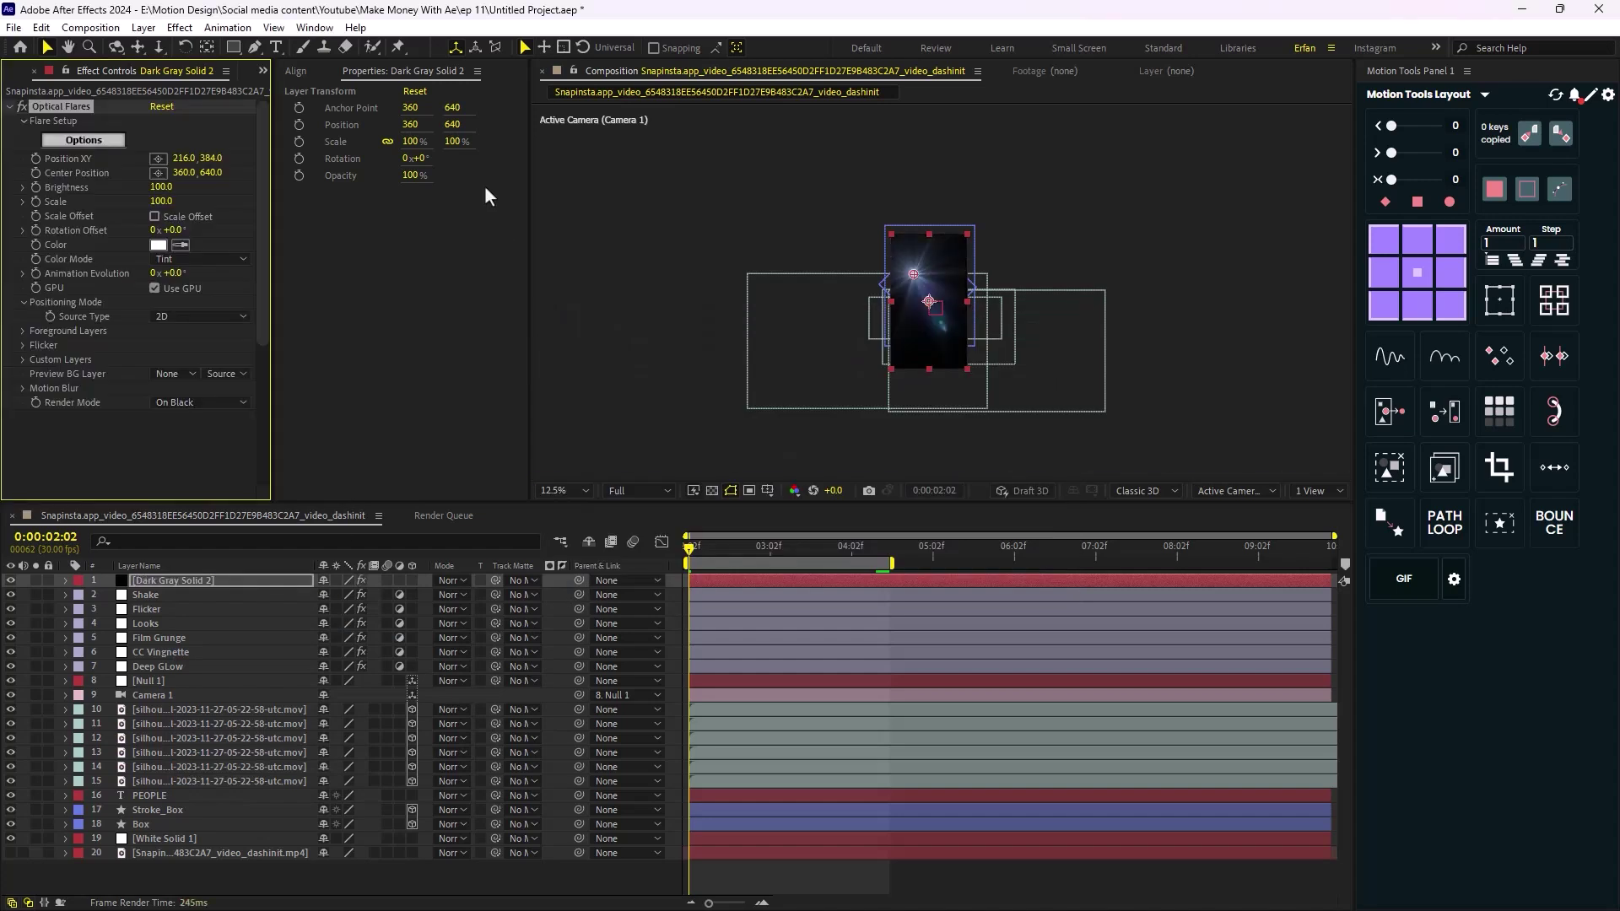
{"action": "left_click", "coordinate": [206, 403]}
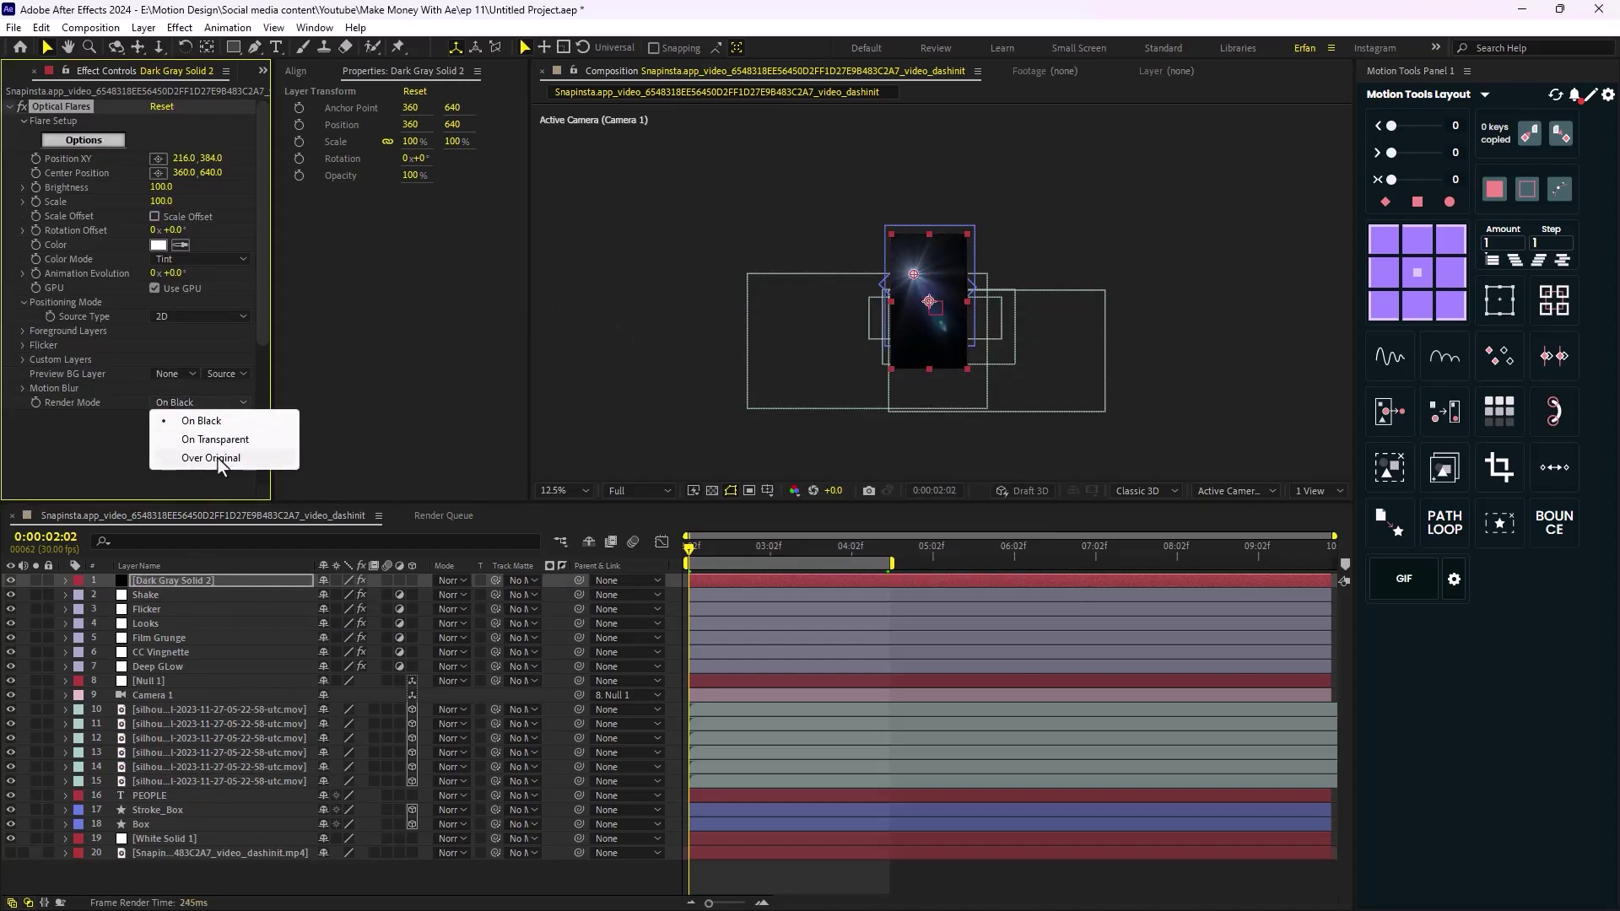
{"action": "left_click", "coordinate": [223, 442]}
Step: Brighten the flare and position it at -168, 260
{"action": "key", "text": "period"}
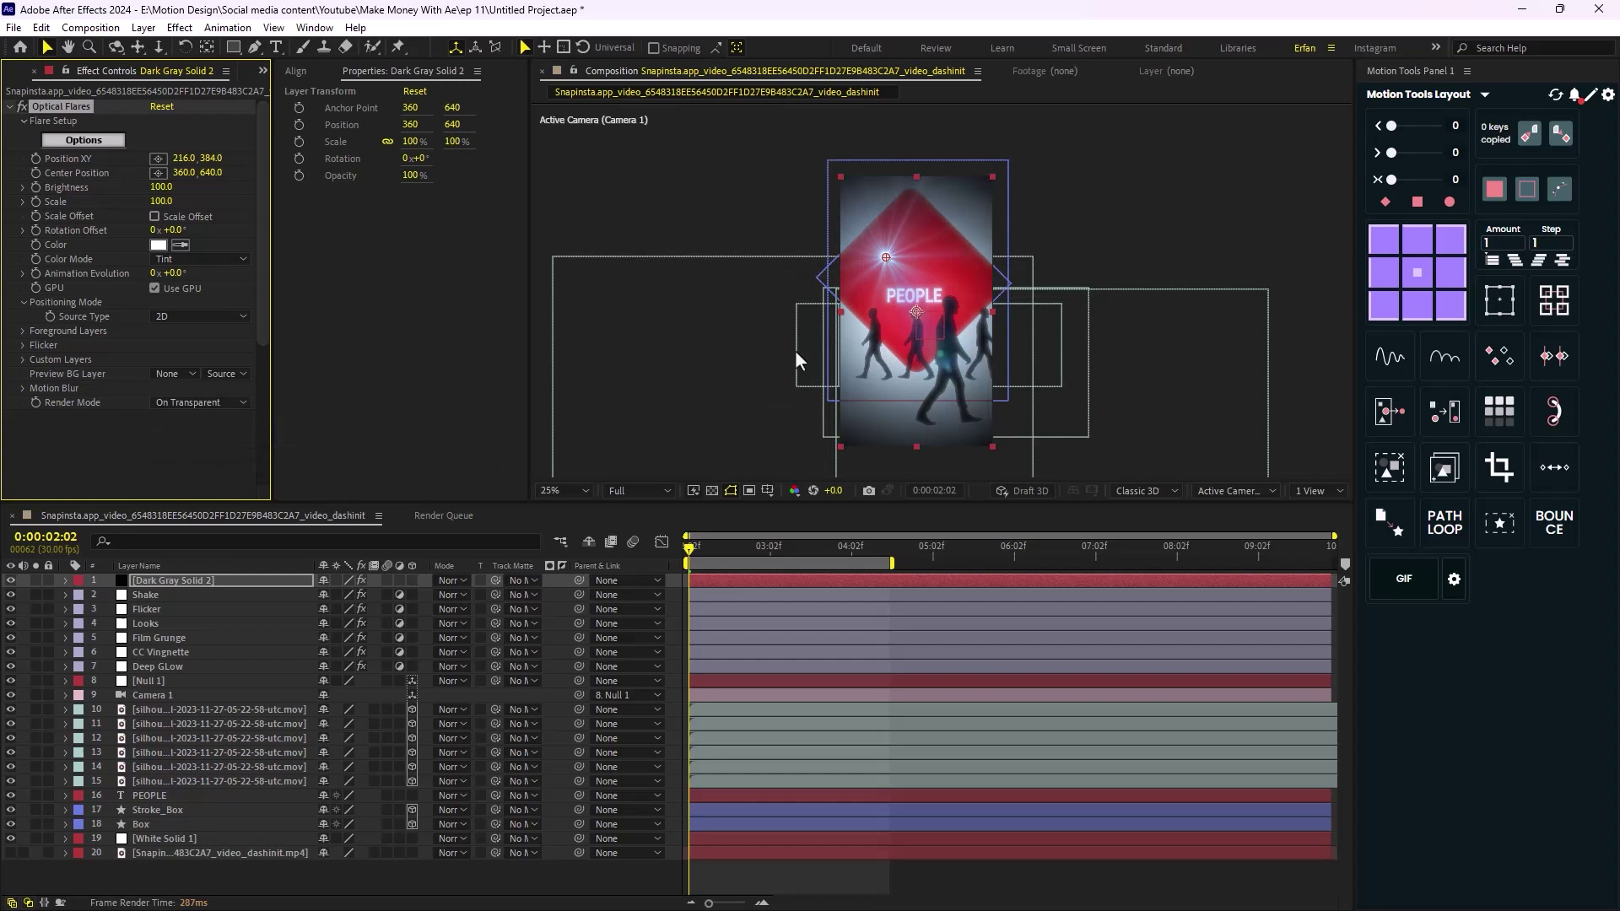
{"action": "mouse_move", "coordinate": [184, 189]}
{"action": "left_mouse_down"}
{"action": "mouse_move", "coordinate": [234, 196]}
{"action": "mouse_move", "coordinate": [163, 212]}
{"action": "mouse_move", "coordinate": [182, 205]}
{"action": "left_mouse_up"}
{"action": "left_click", "coordinate": [771, 277]}
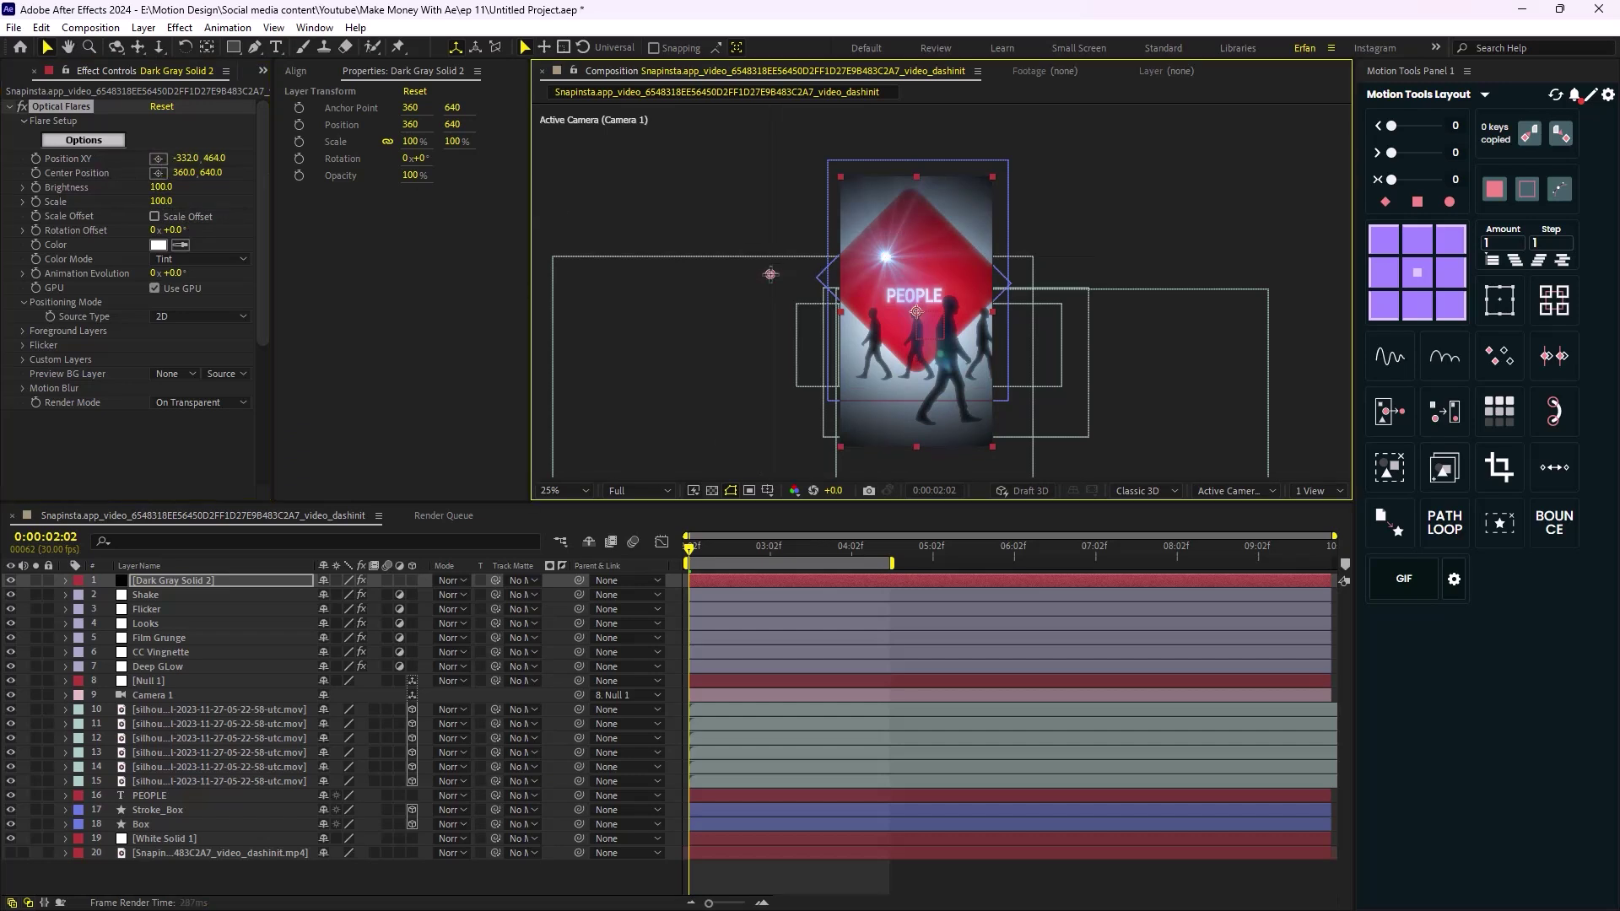
{"action": "mouse_move", "coordinate": [790, 225]}
{"action": "left_mouse_down"}
{"action": "mouse_move", "coordinate": [807, 215]}
{"action": "mouse_move", "coordinate": [805, 235]}
{"action": "left_mouse_up"}
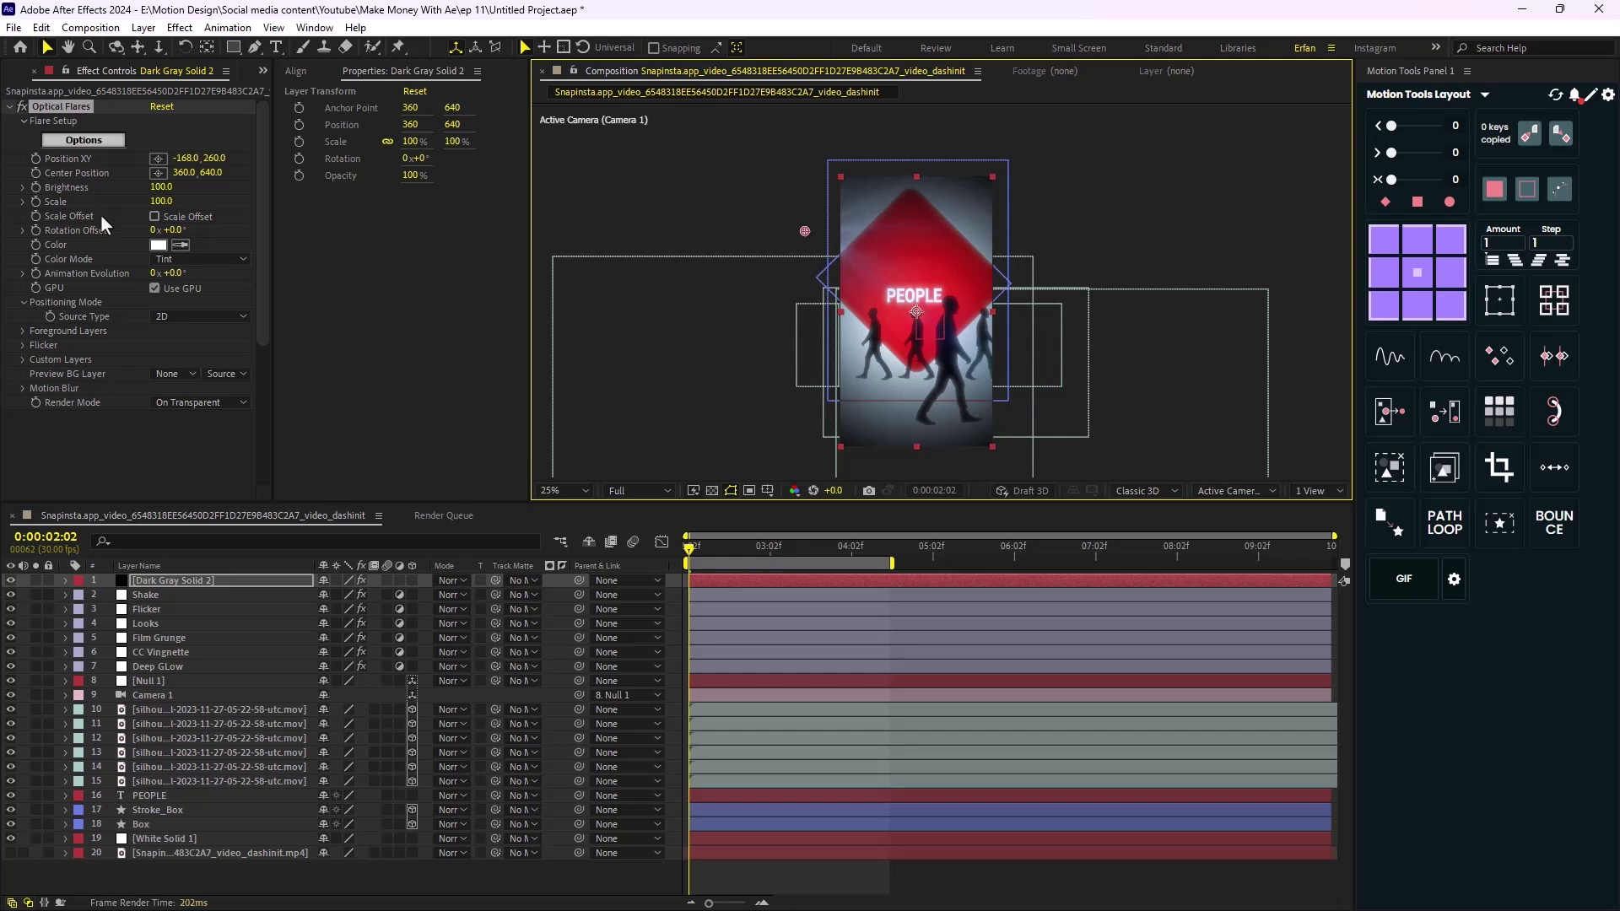
Step: Load the Motion Graphics 'Red Triangles' preset into Optical Flares and confirm it
{"action": "left_click", "coordinate": [107, 140]}
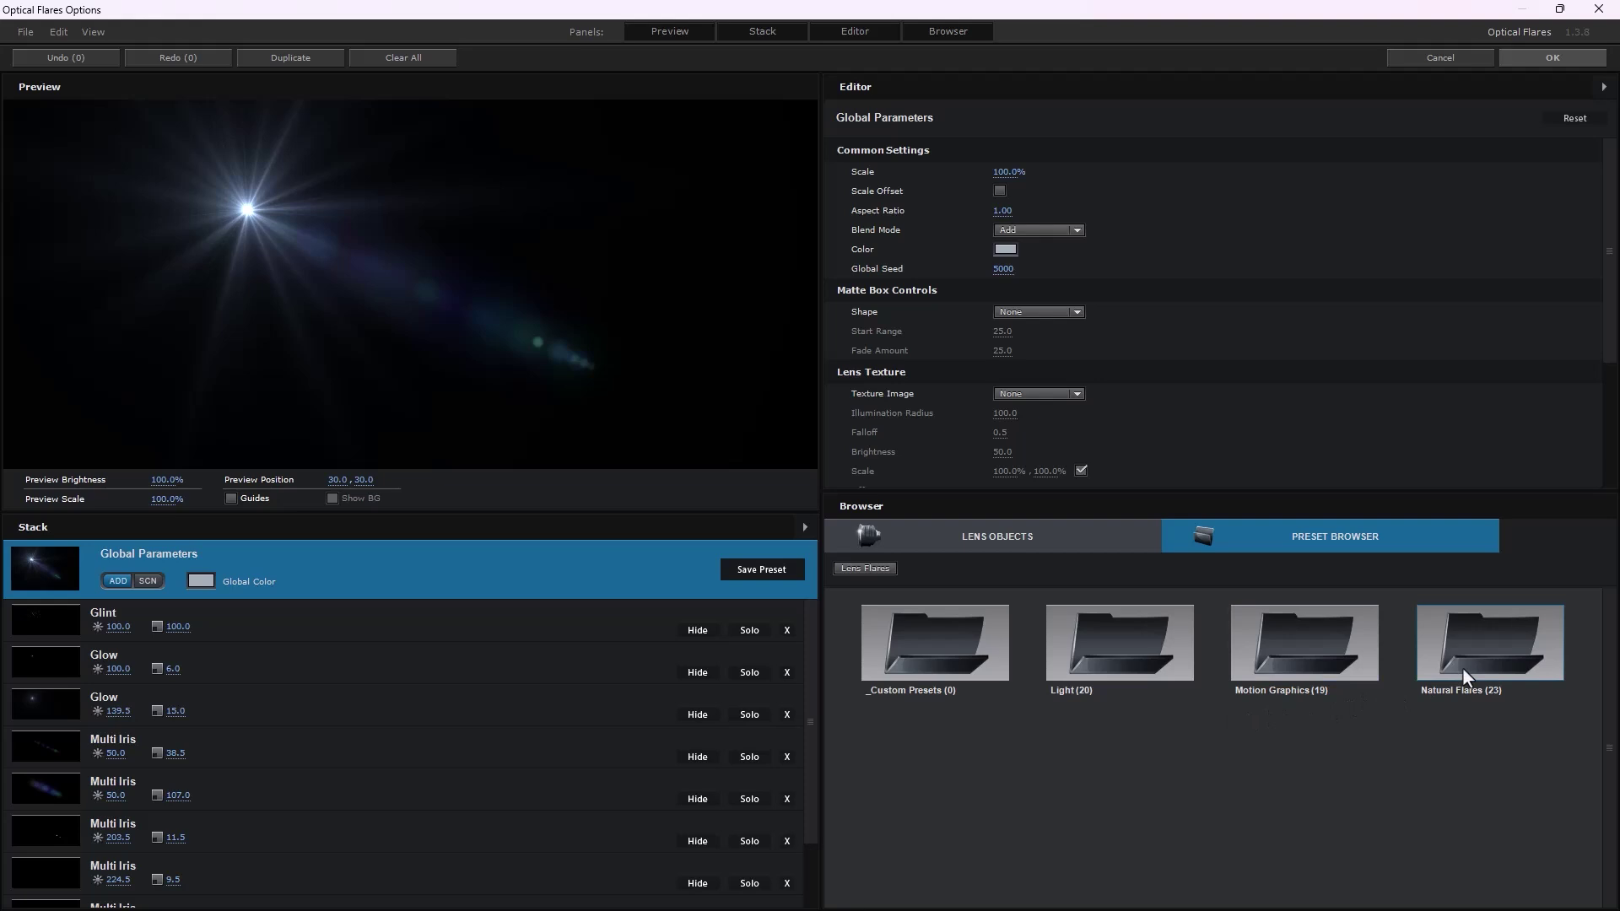
{"action": "left_click", "coordinate": [1273, 648]}
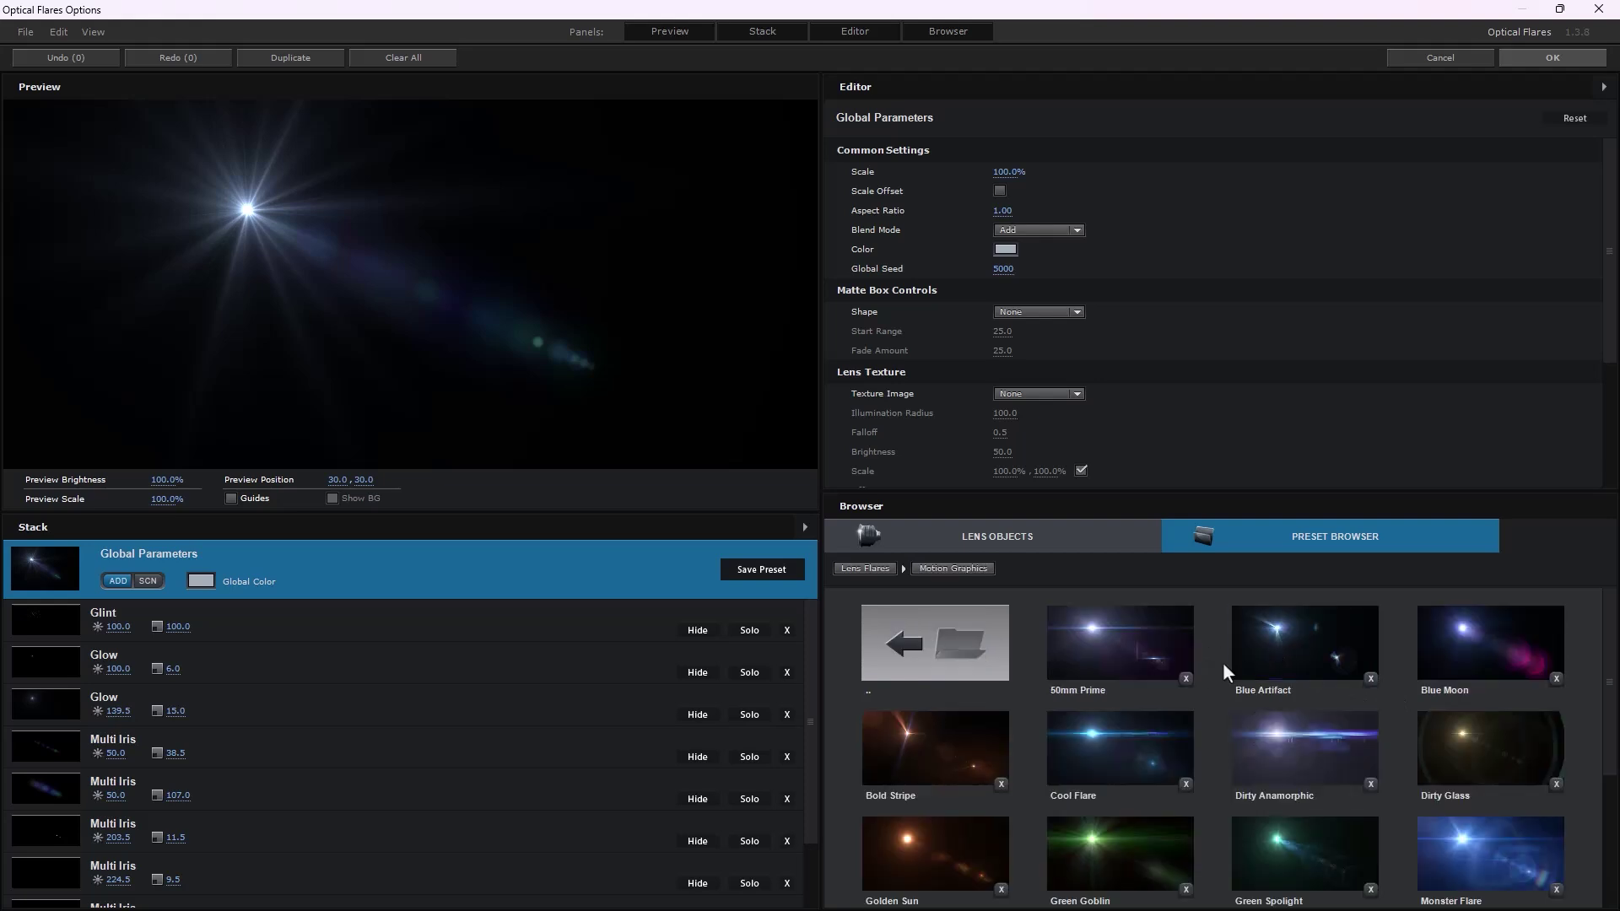
{"action": "scroll", "coordinate": [1120, 716], "scroll_direction": "down", "scroll_amount": 2}
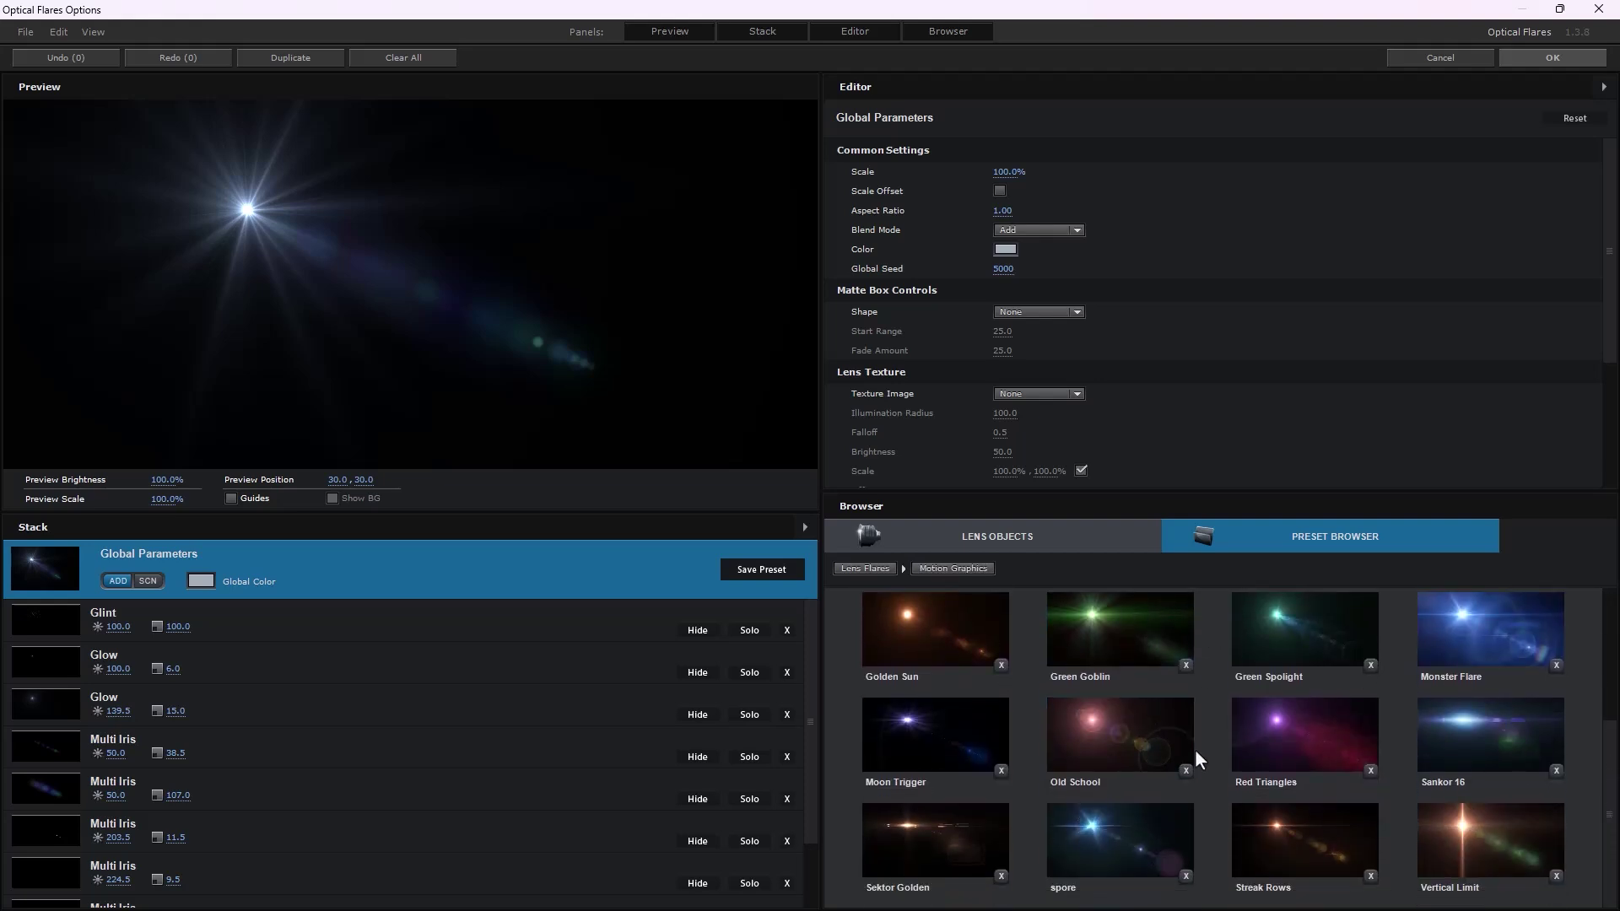
{"action": "left_click", "coordinate": [1247, 729]}
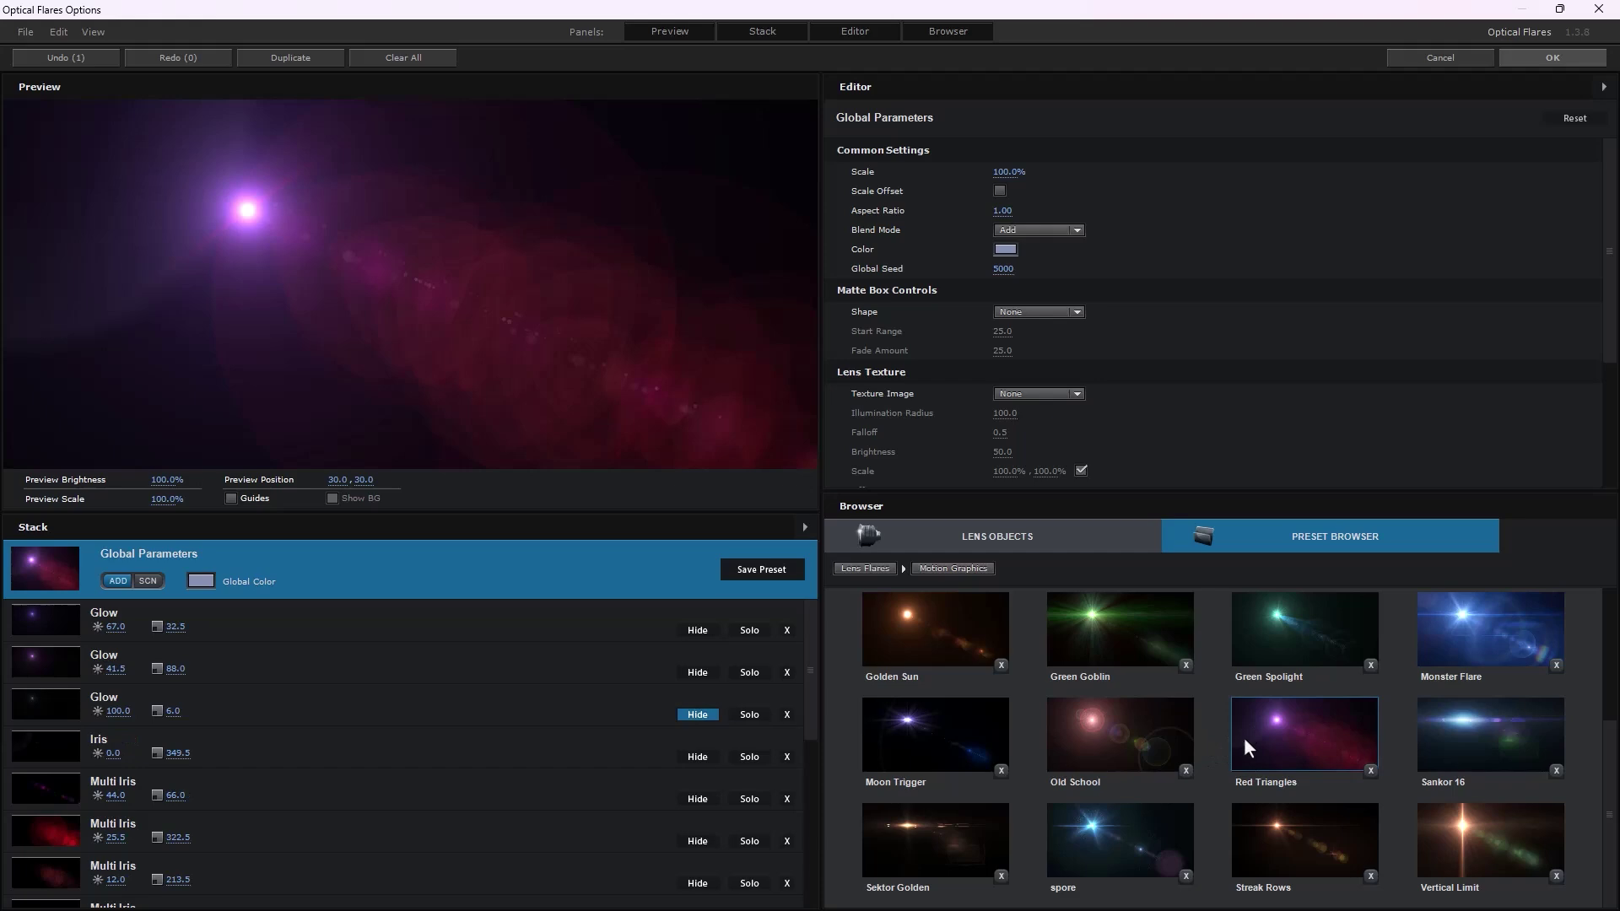
{"action": "left_click", "coordinate": [1538, 63]}
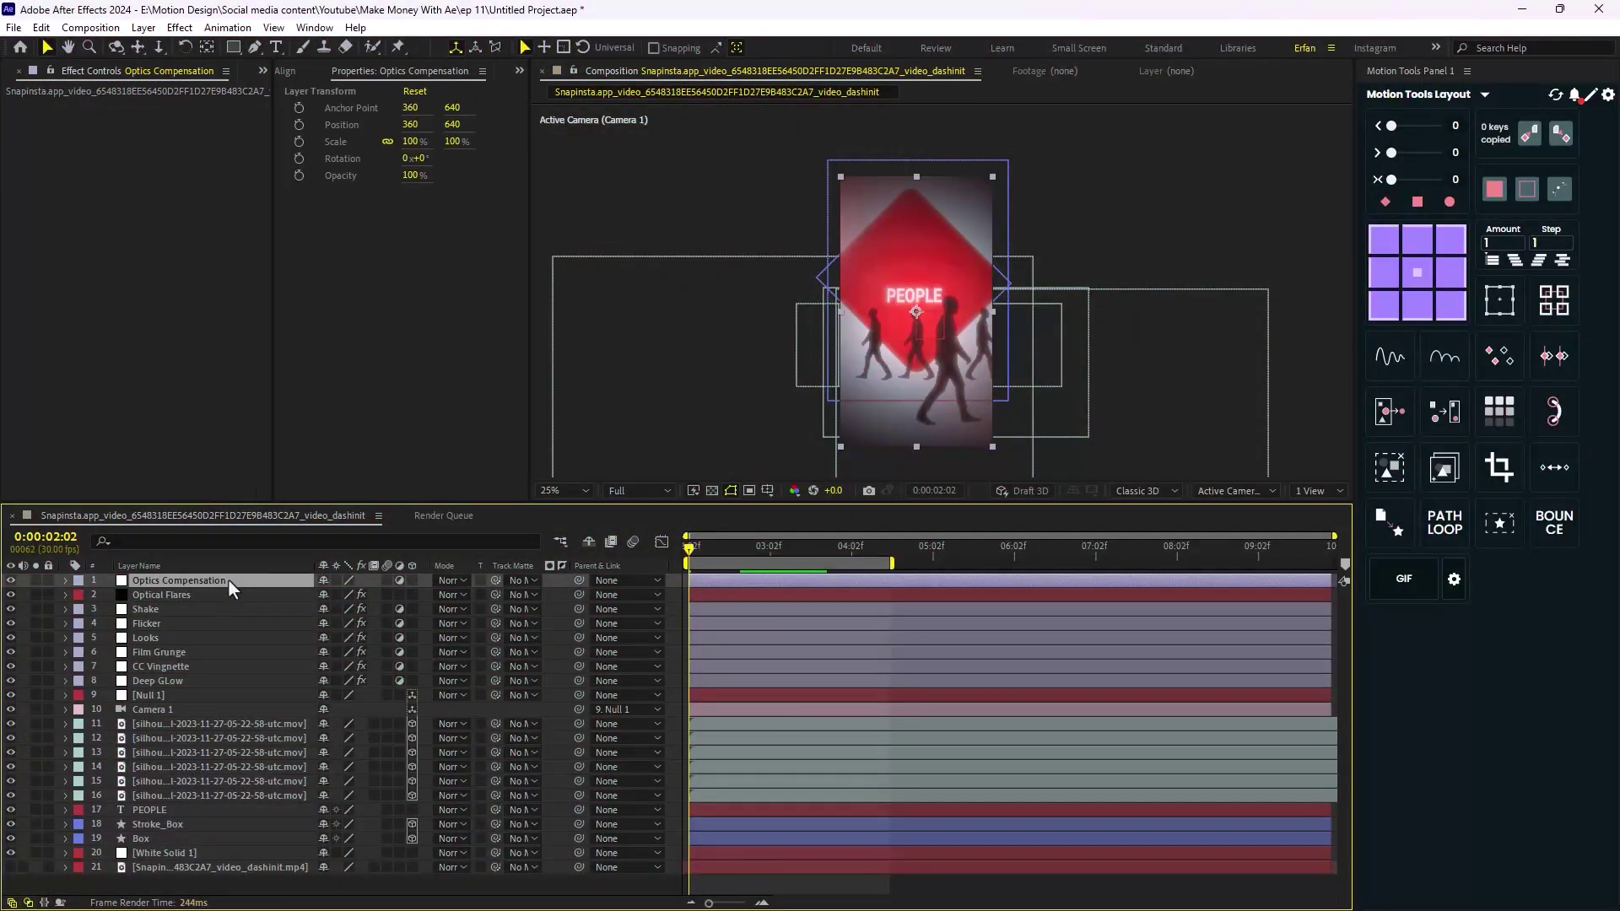
Step: Apply Optics Compensation to the top layer and raise Field Of View to about 16.7
{"action": "key", "text": "ctrl+space"}
{"action": "type", "text": "opt"}
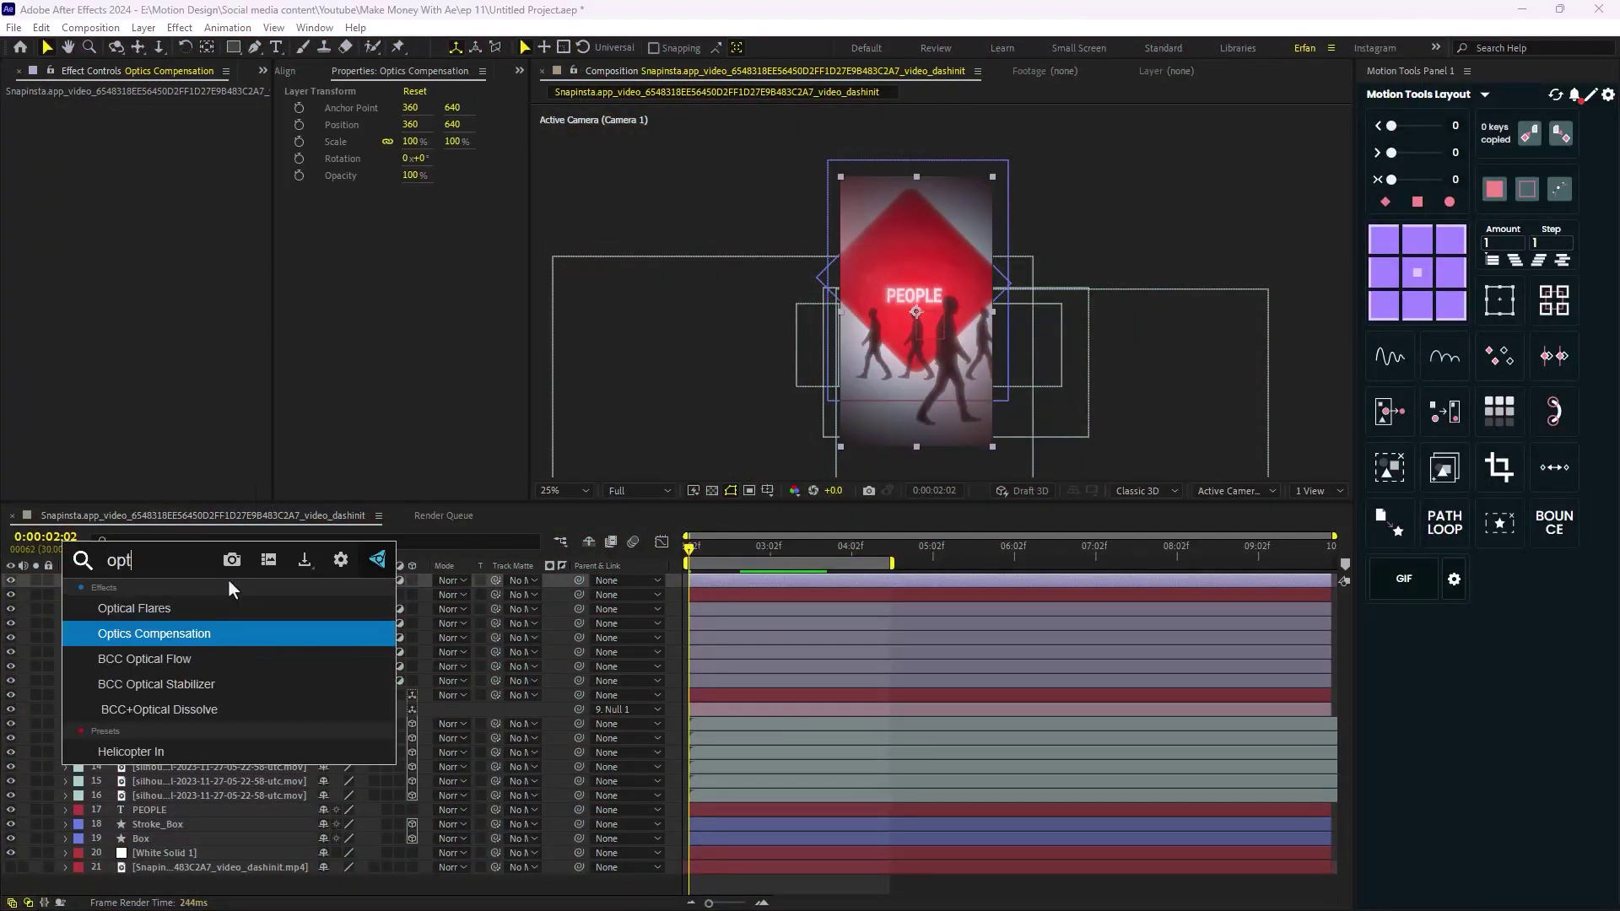
{"action": "key", "text": "Return"}
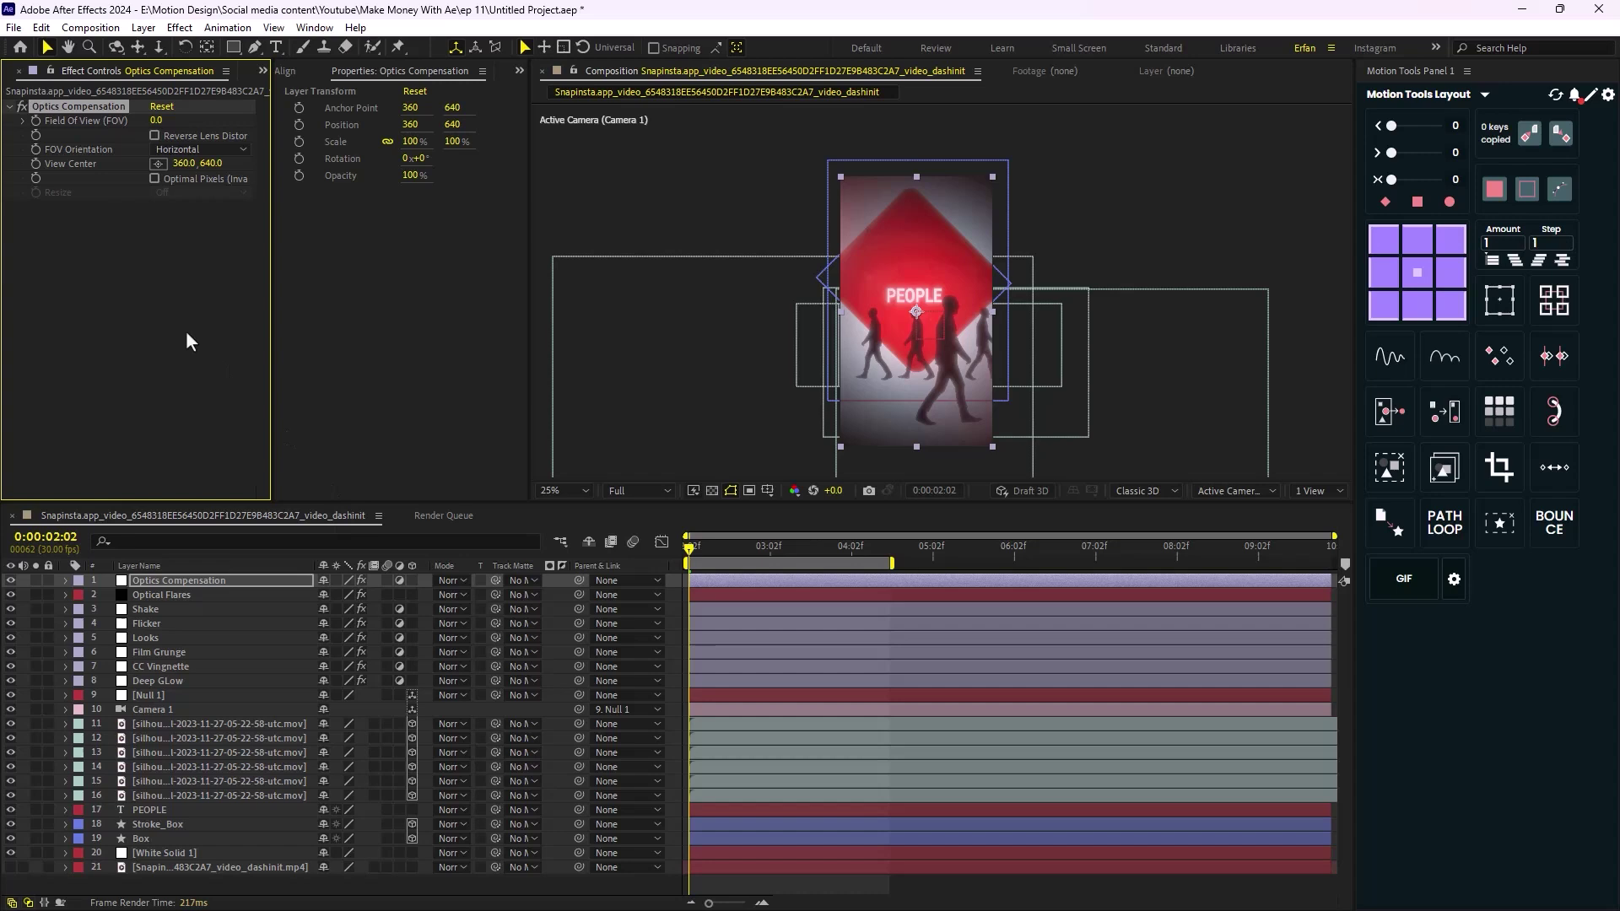
{"action": "left_click", "coordinate": [159, 325]}
{"action": "left_click_drag", "start_coordinate": [195, 132], "coordinate": [210, 135]}
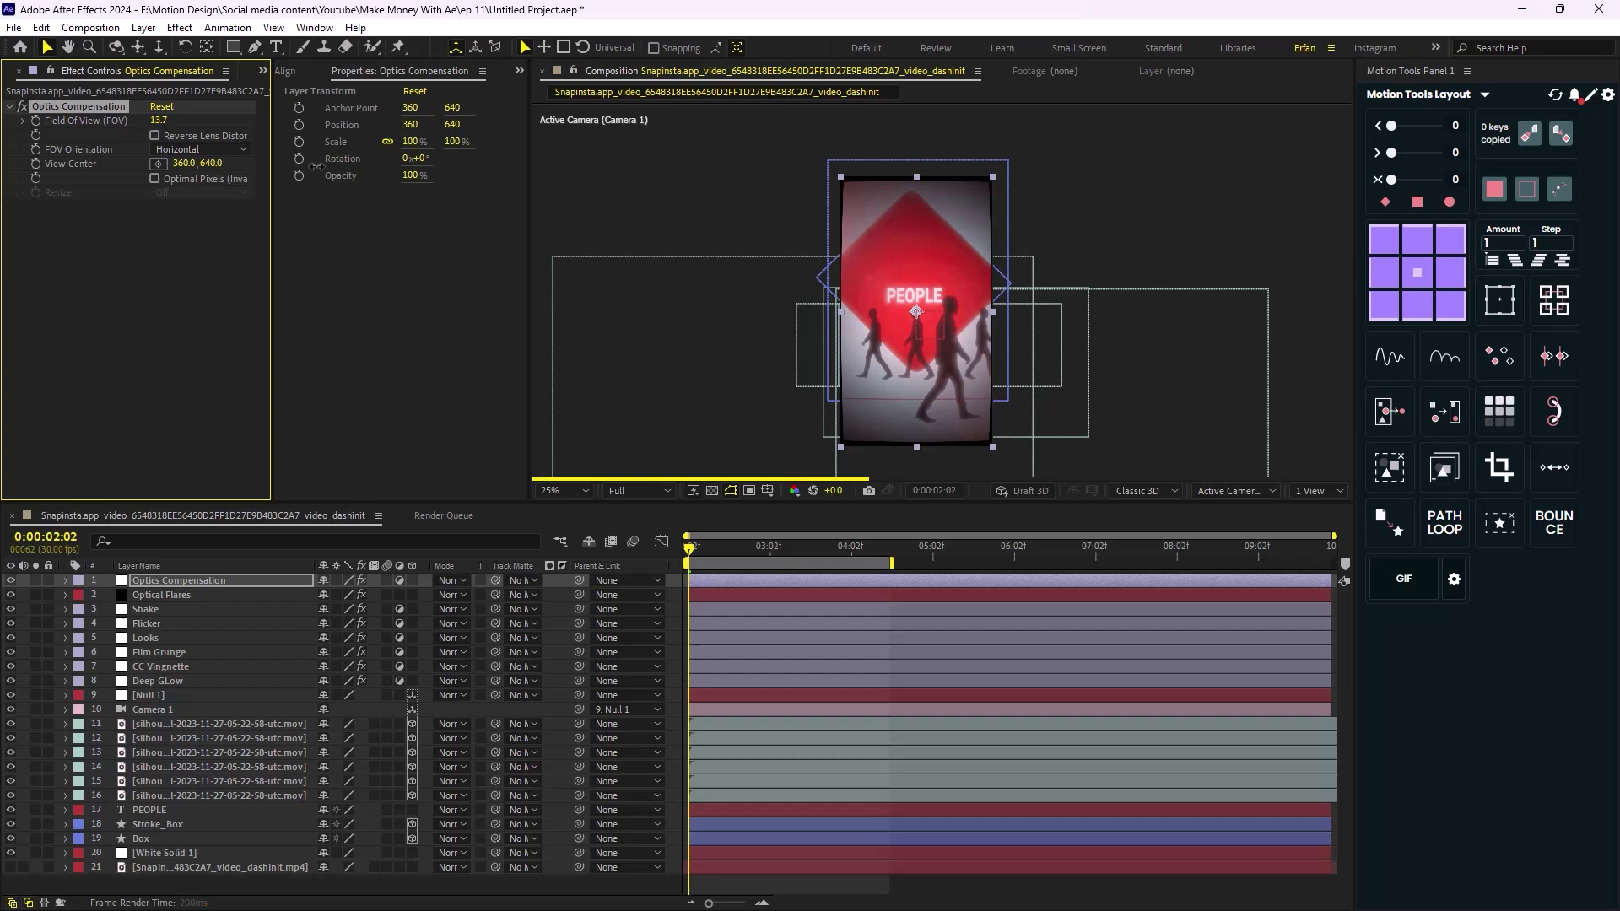
{"action": "left_click_drag", "start_coordinate": [602, 213], "coordinate": [708, 234]}
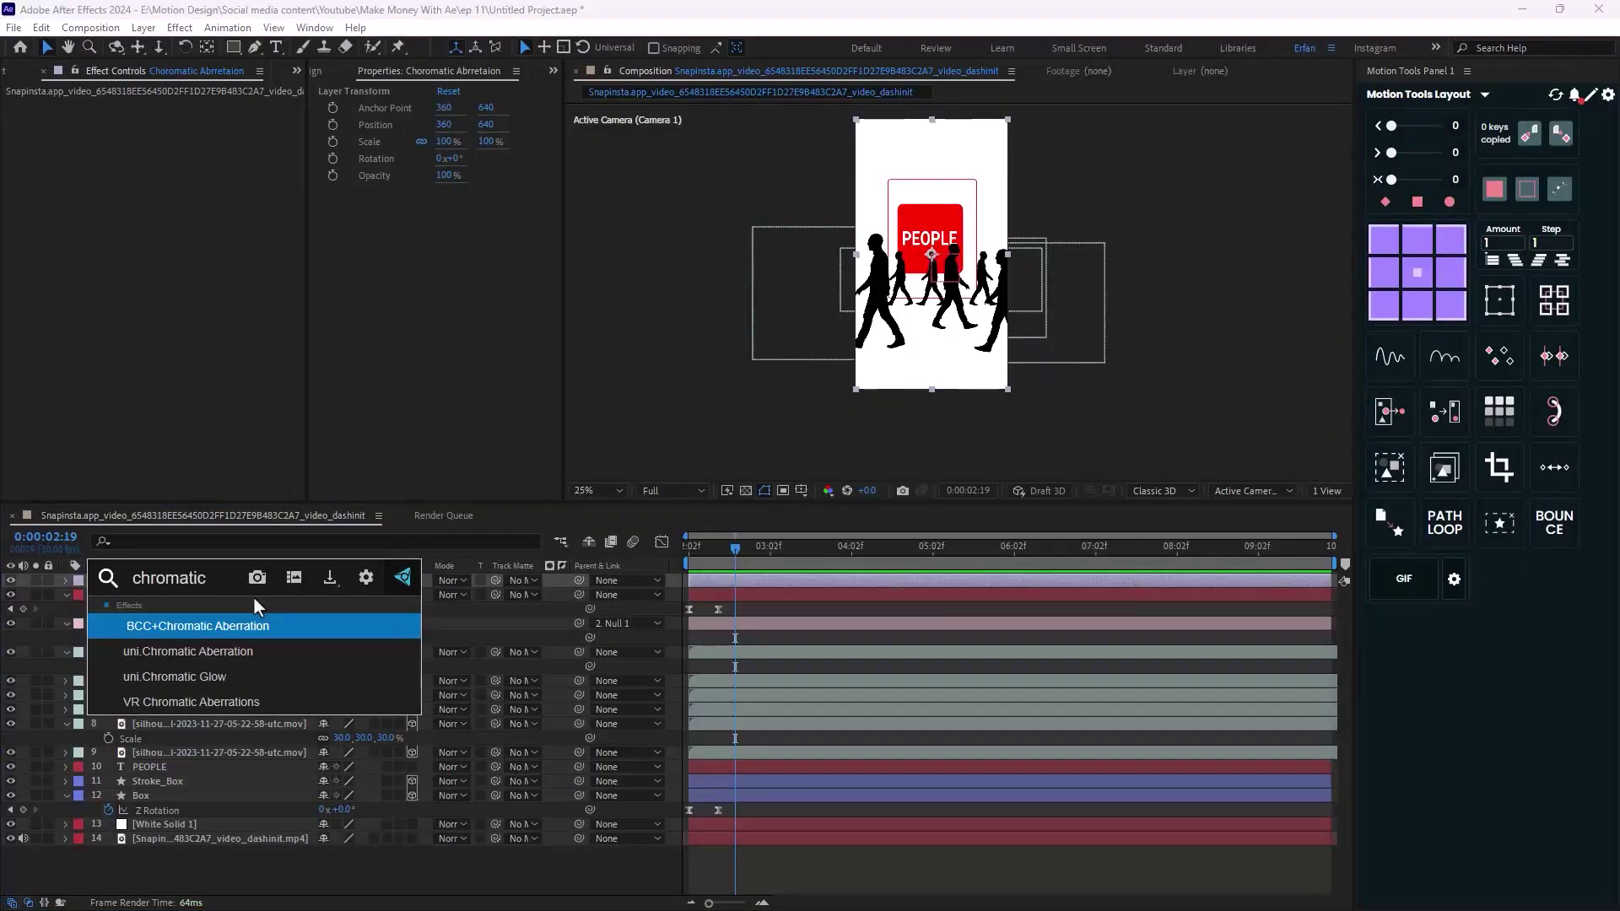
Step: Apply BCC+Chromatic Aberration with Red/Cyan 100, Green/Magenta 10 and Blue/Yellow 40 distortion
{"action": "key", "text": "Return"}
{"action": "scroll", "coordinate": [958, 328], "scroll_direction": "up", "scroll_amount": 4}
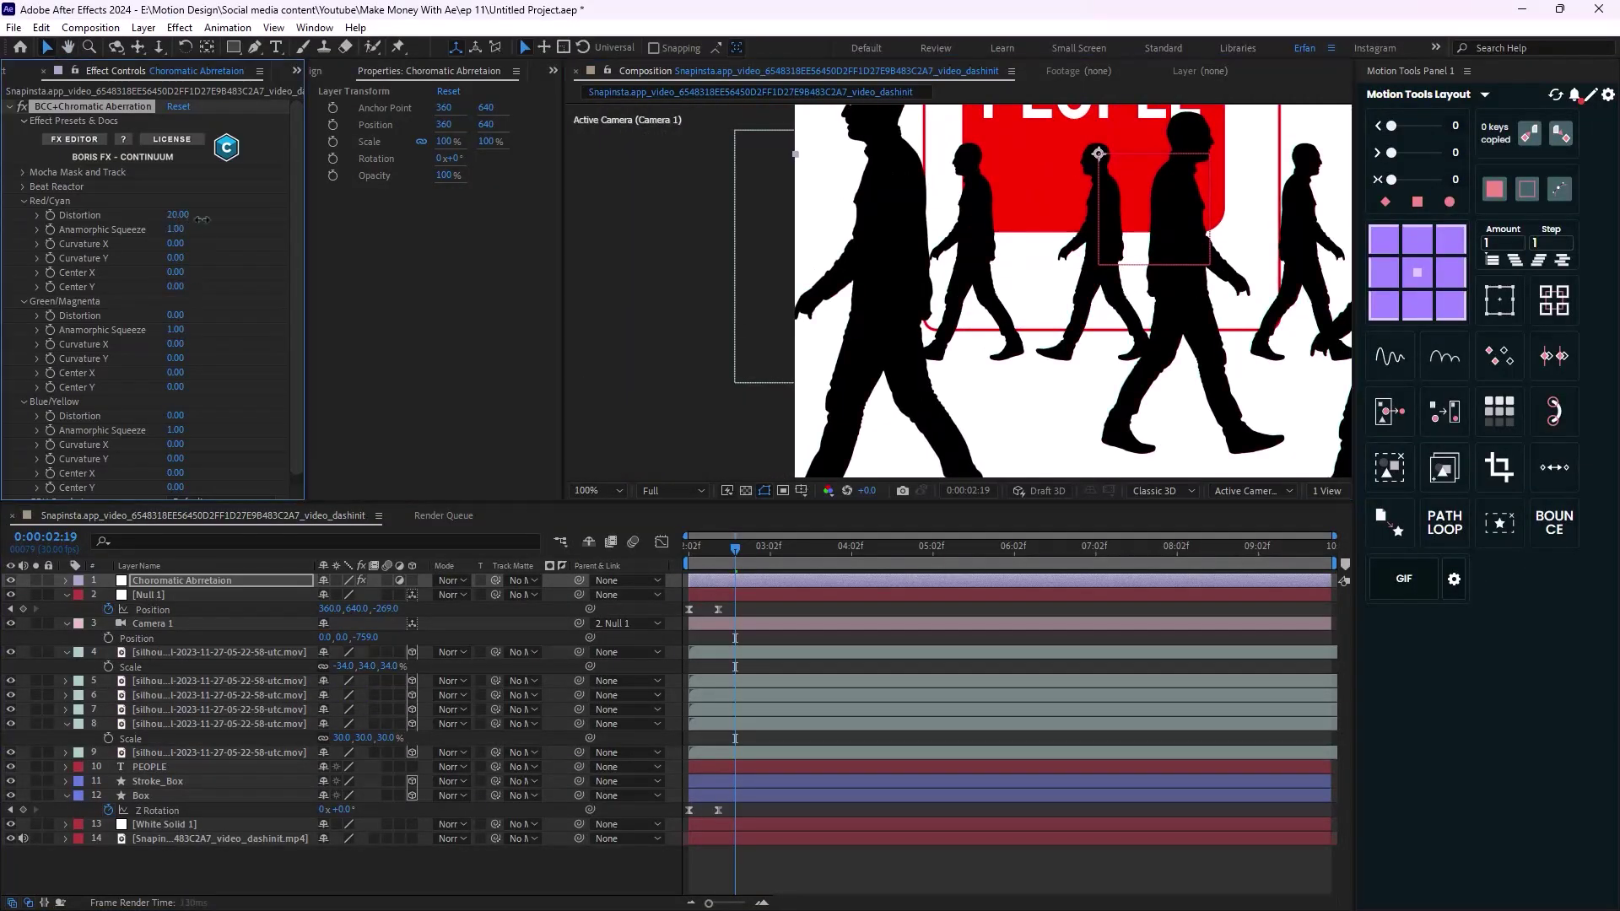
{"action": "left_click_drag", "start_coordinate": [203, 219], "coordinate": [264, 236]}
{"action": "key", "text": "period"}
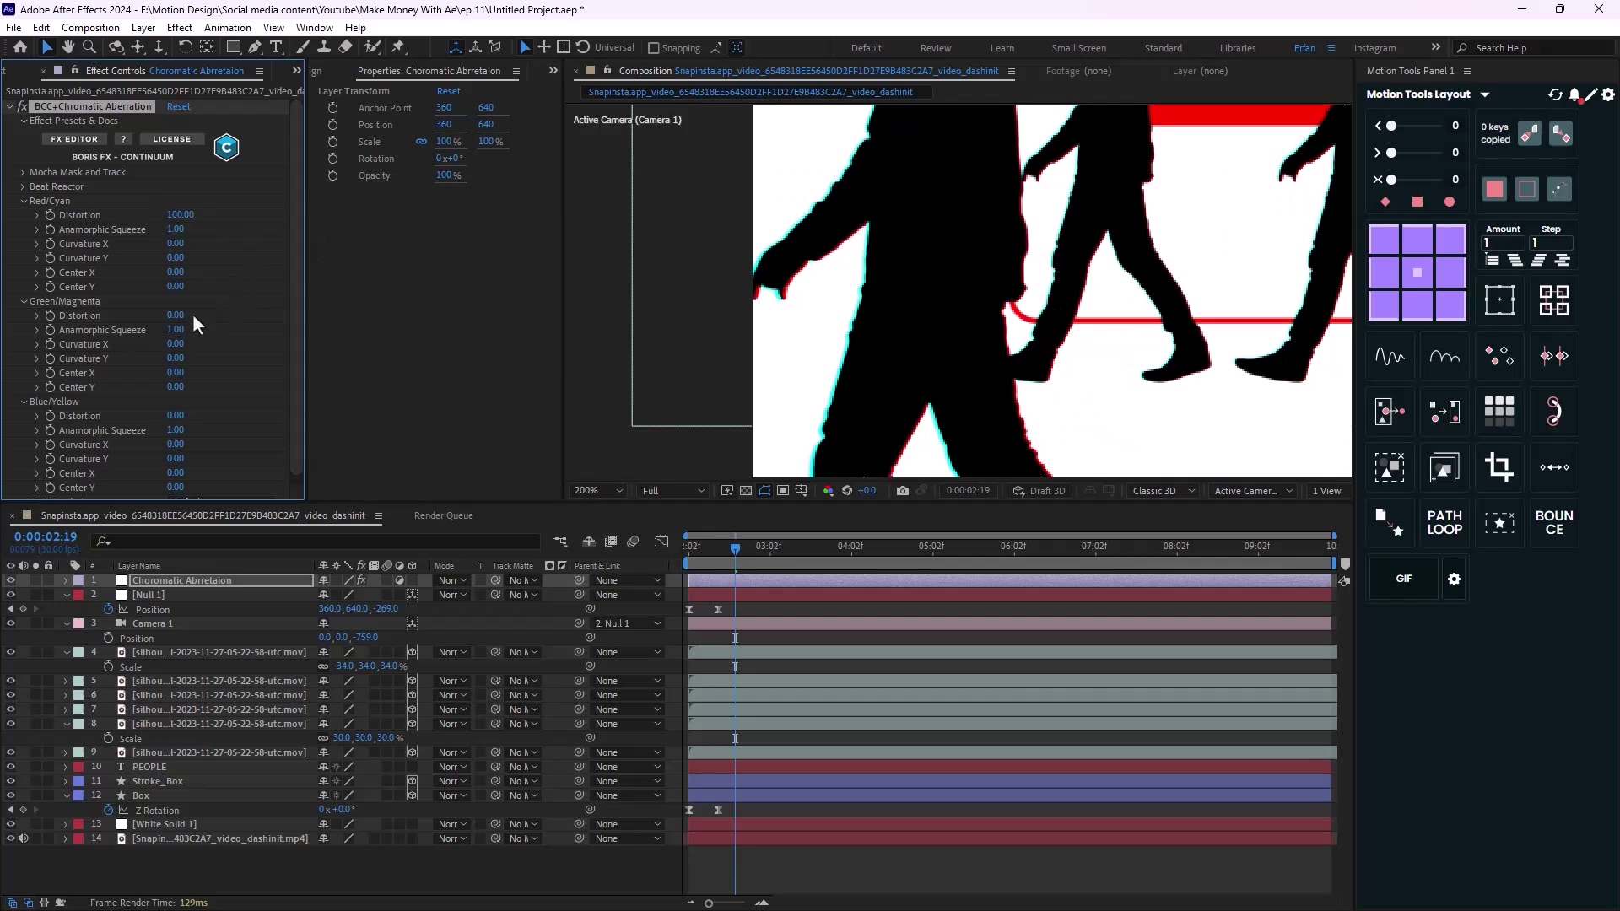
{"action": "left_click_drag", "start_coordinate": [243, 316], "coordinate": [164, 318]}
{"action": "scroll", "coordinate": [920, 390], "scroll_direction": "down", "scroll_amount": 1}
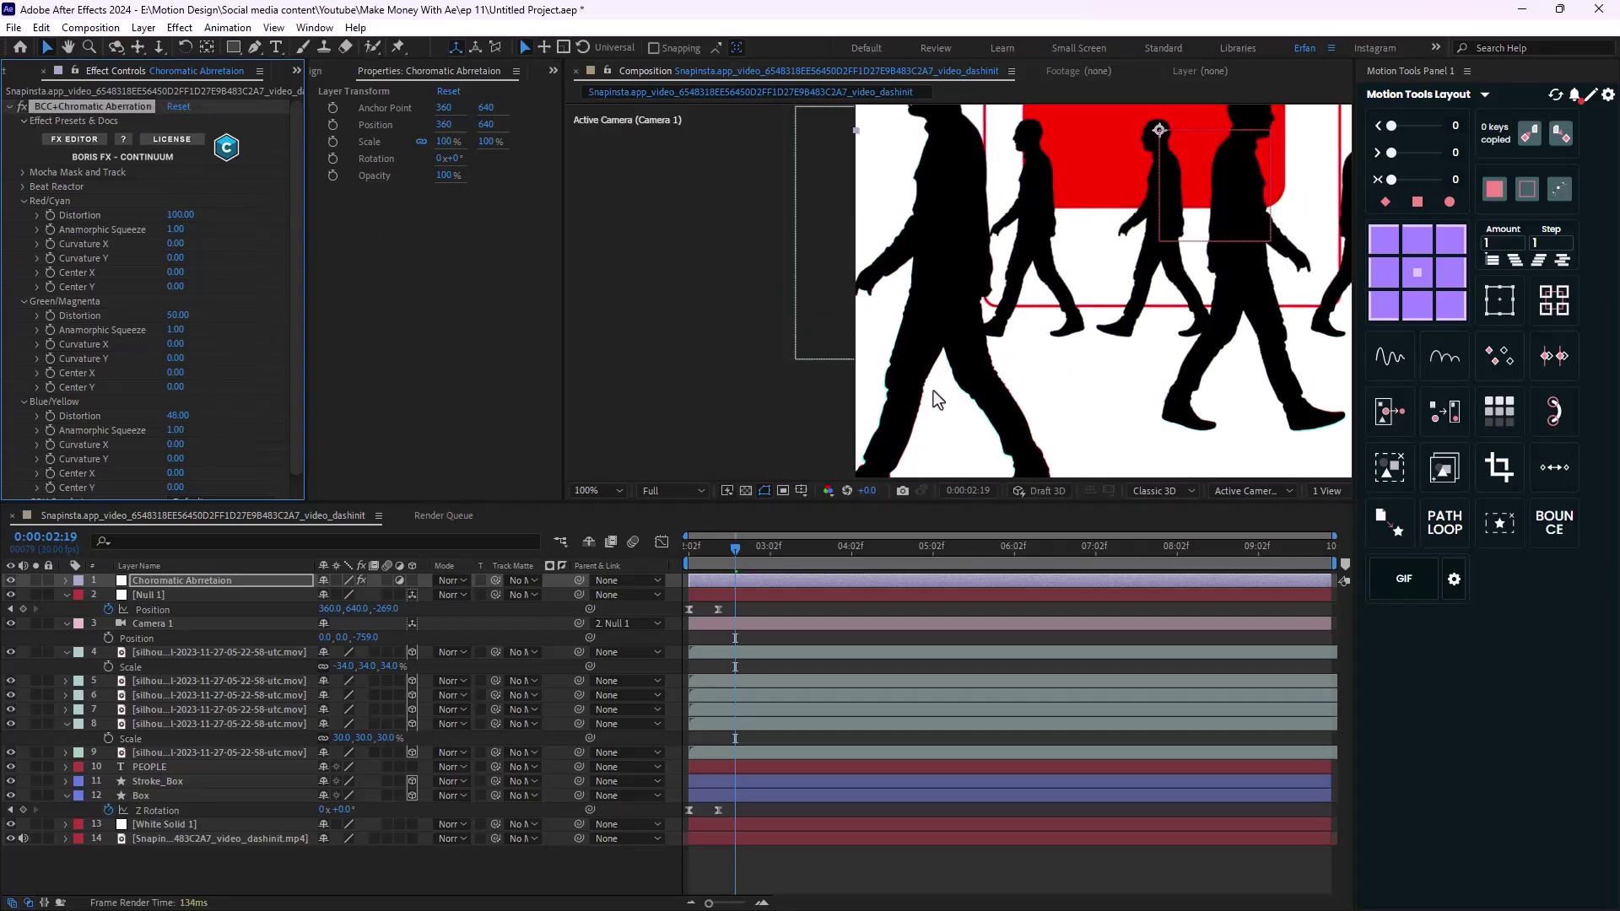
{"action": "key", "text": "period"}
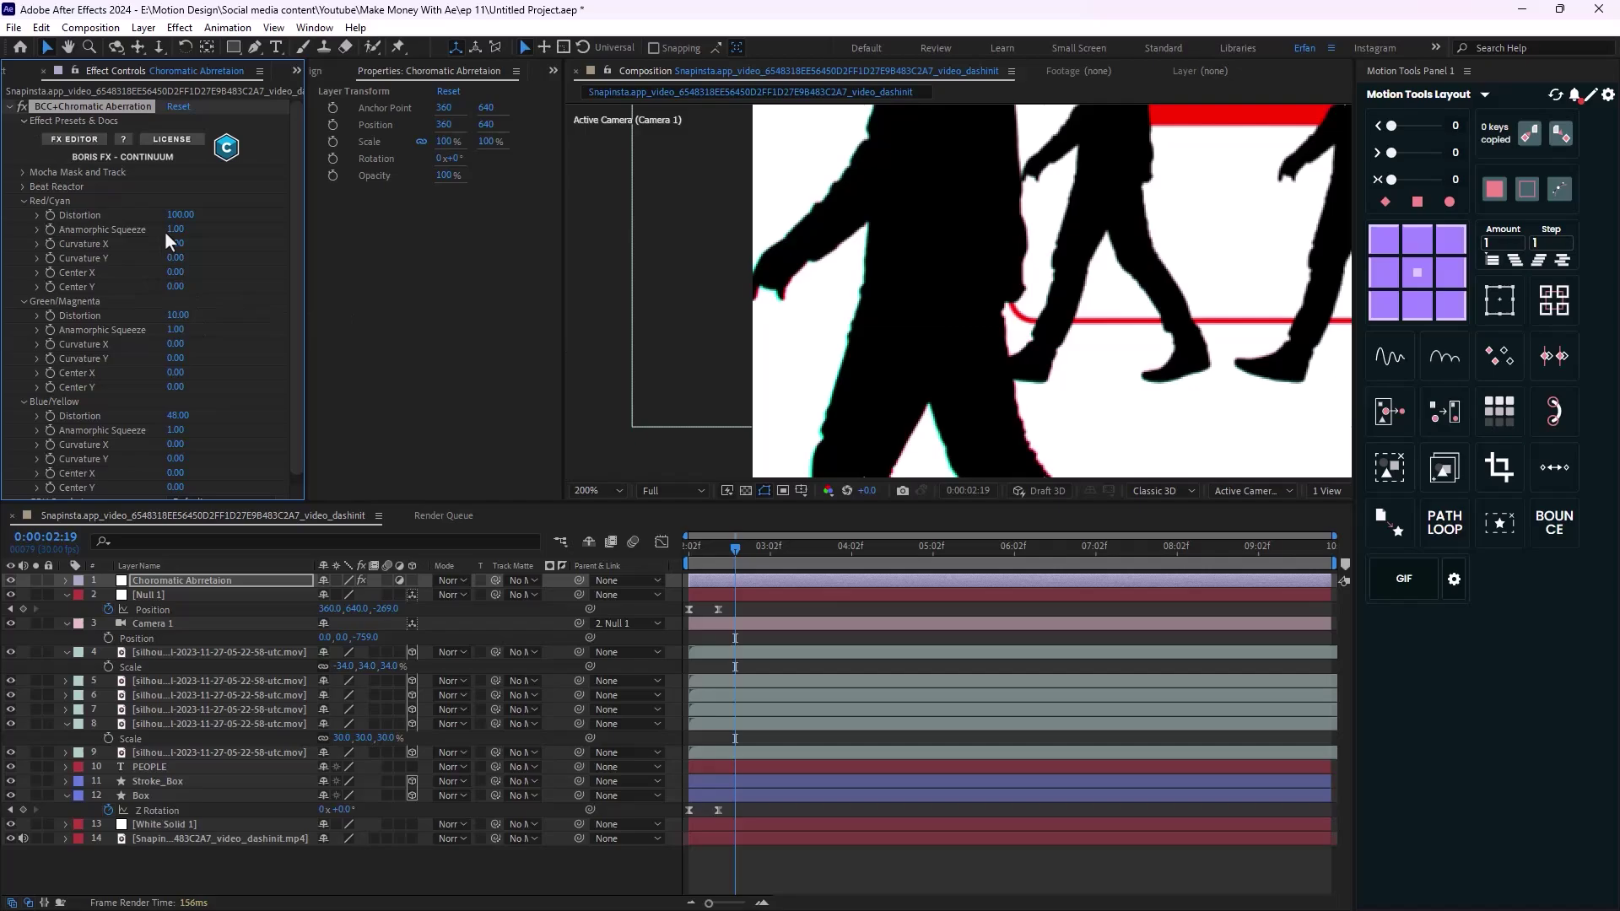